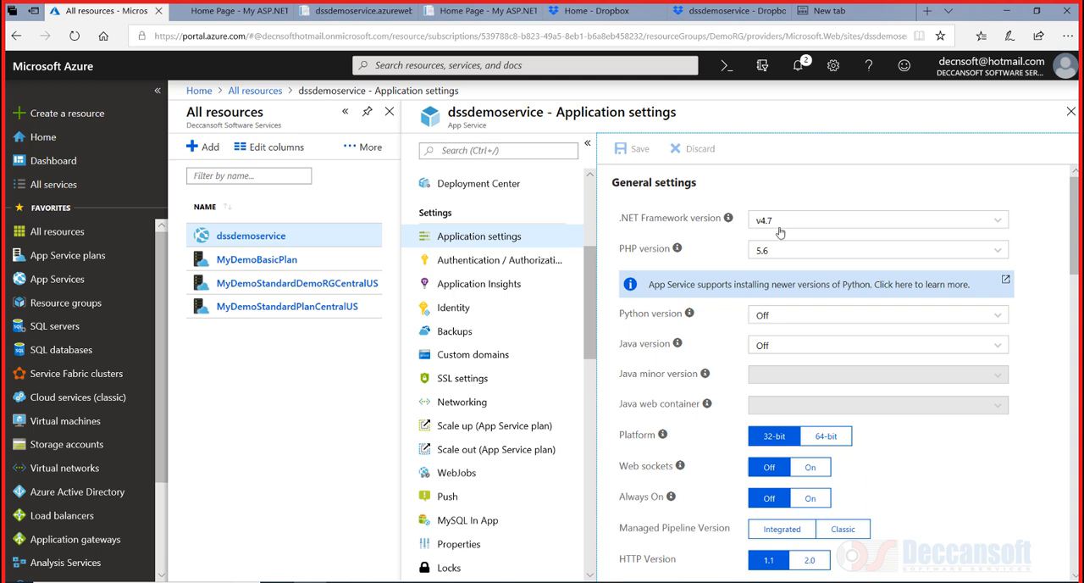
Examine the .NET Framework and PHP version options, keeping v4.7 and 5.6 selected
click(1000, 221)
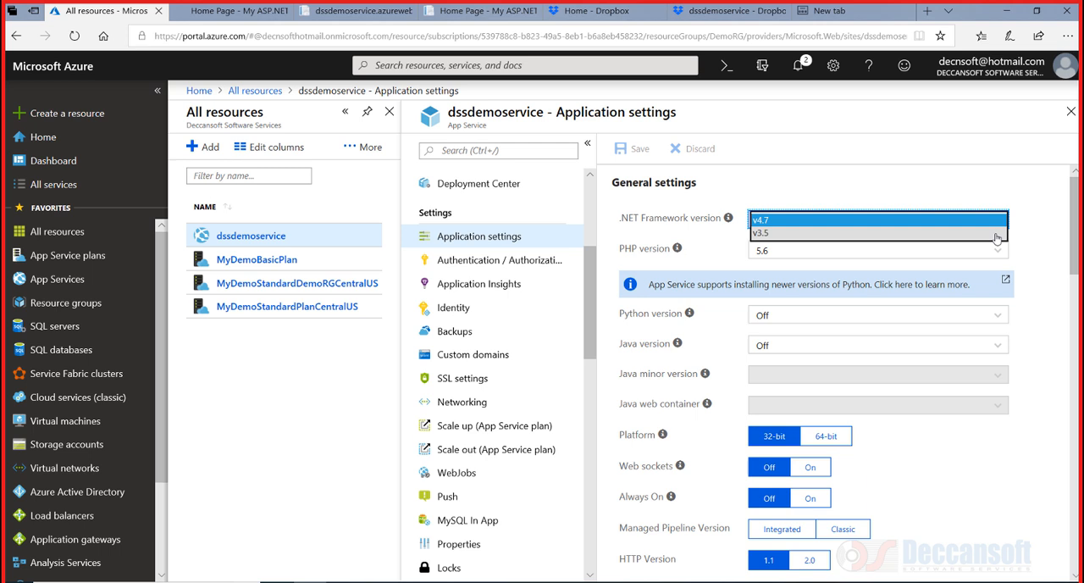
click(996, 232)
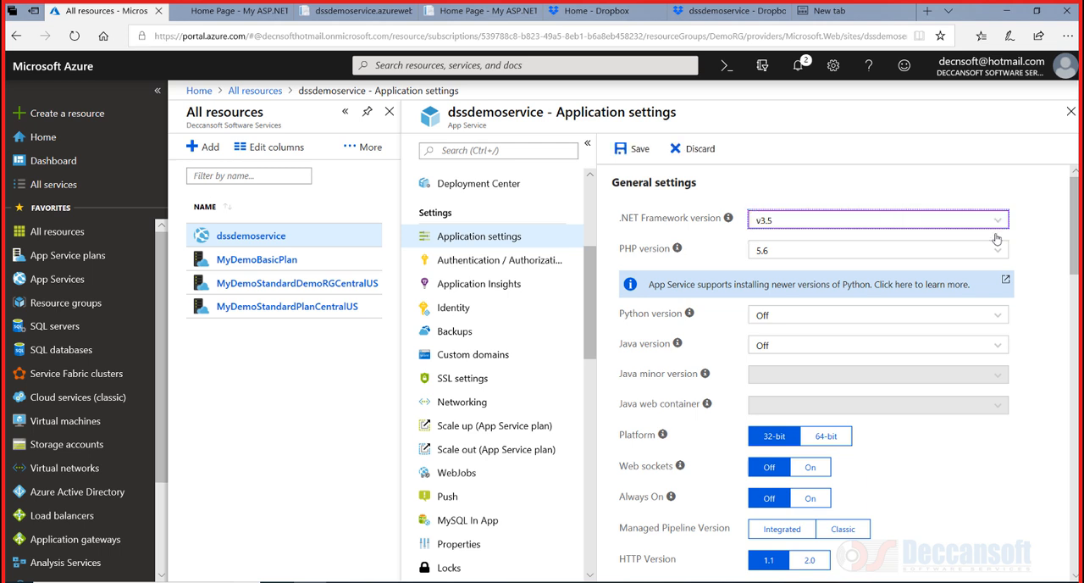
click(982, 224)
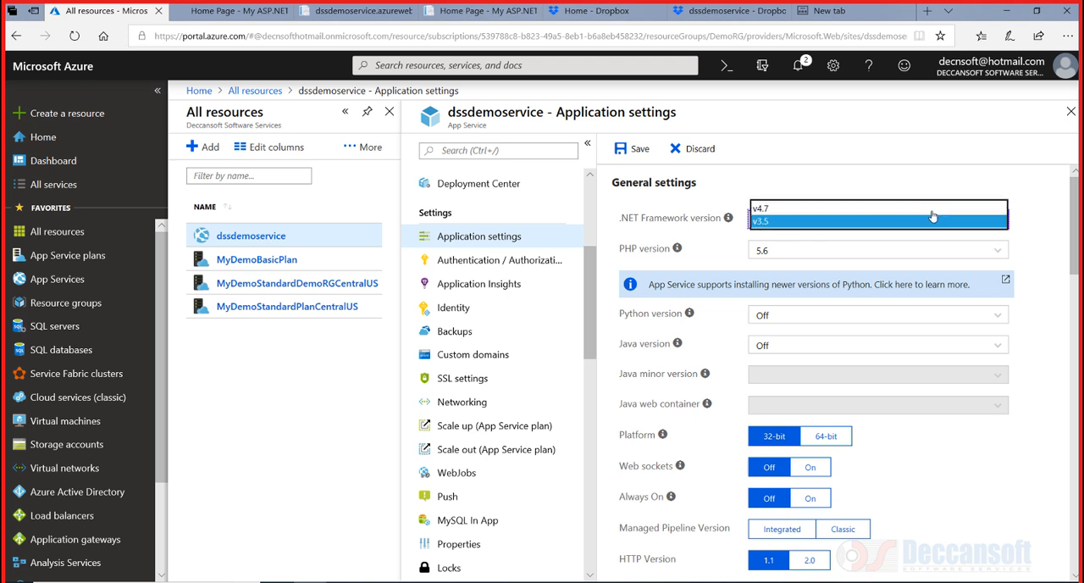
click(924, 210)
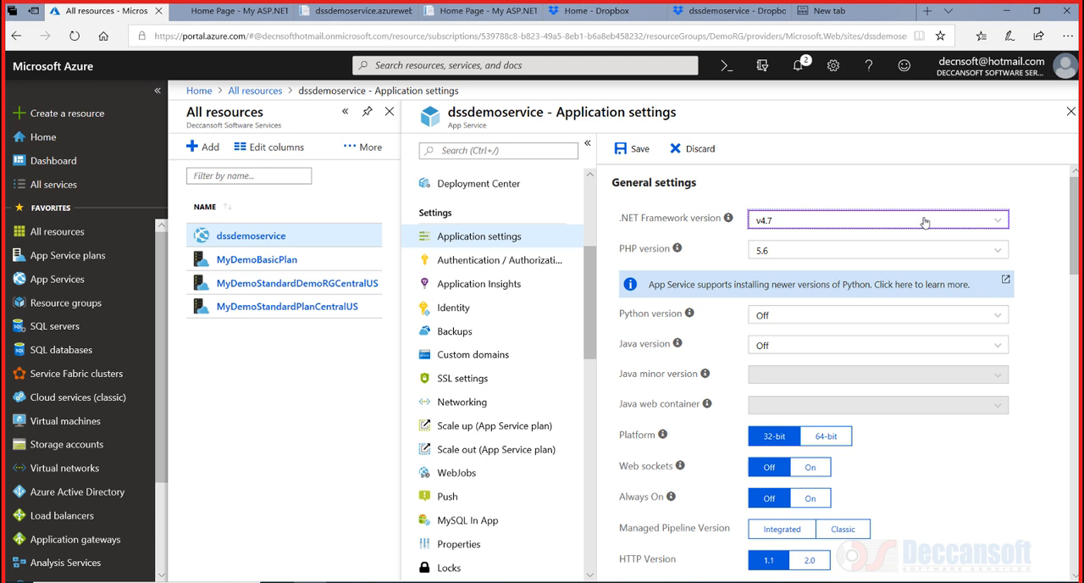
click(796, 223)
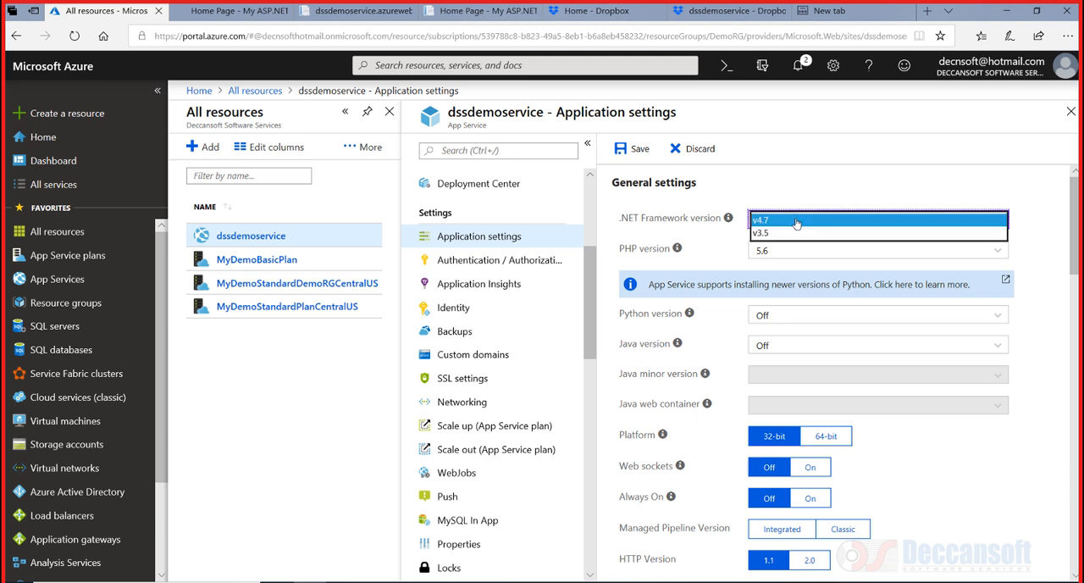
click(796, 221)
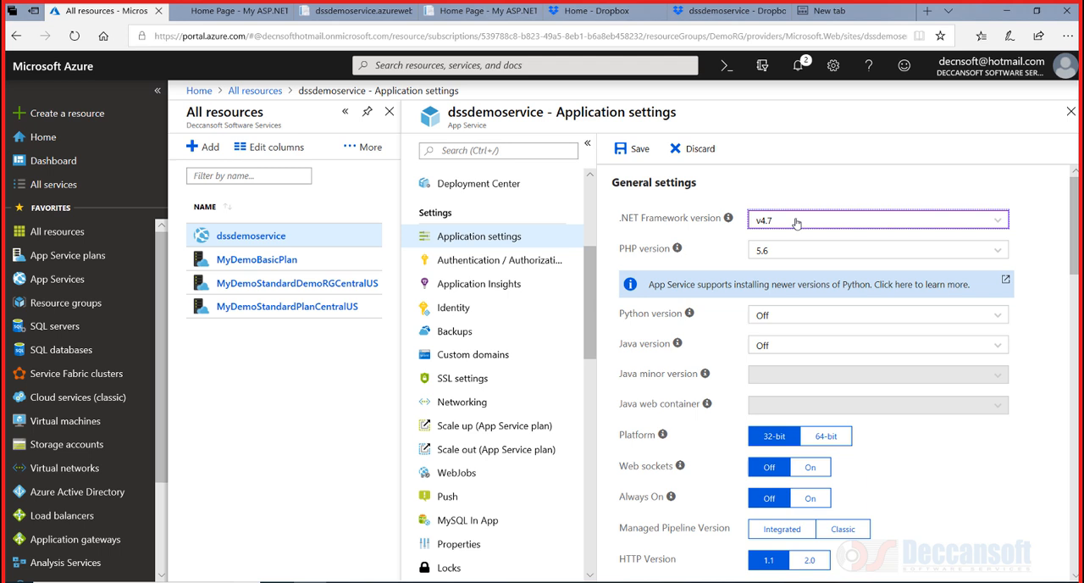
click(830, 254)
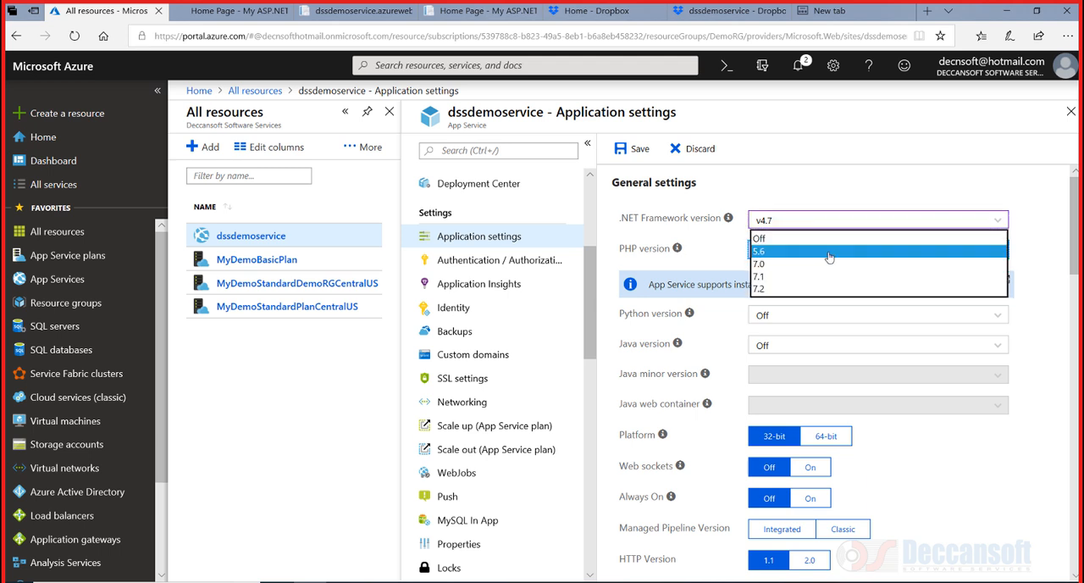
click(830, 252)
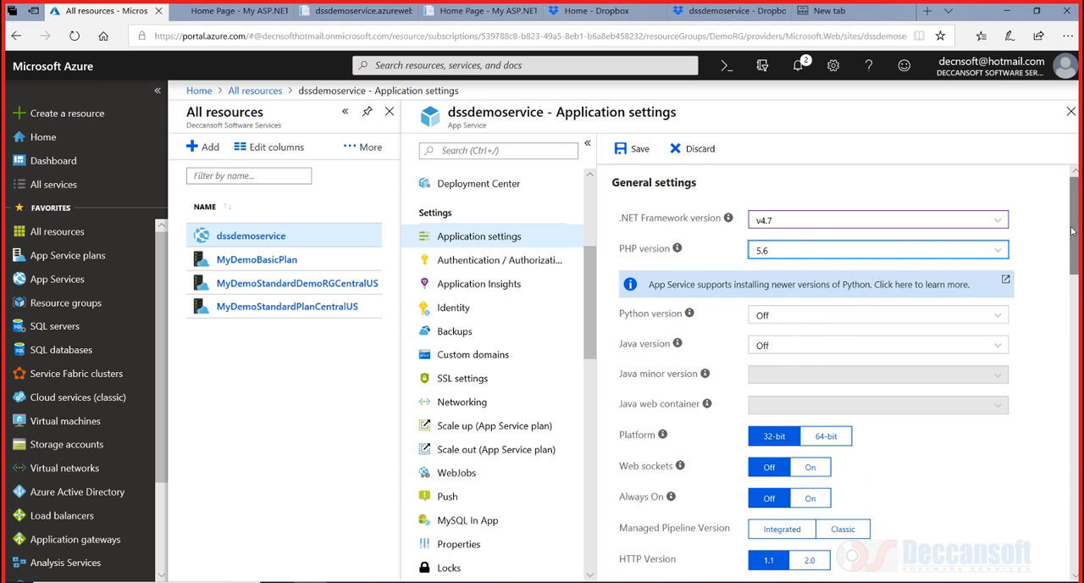
Set the app service platform to 64-bit
drag(1077, 239, 1076, 264)
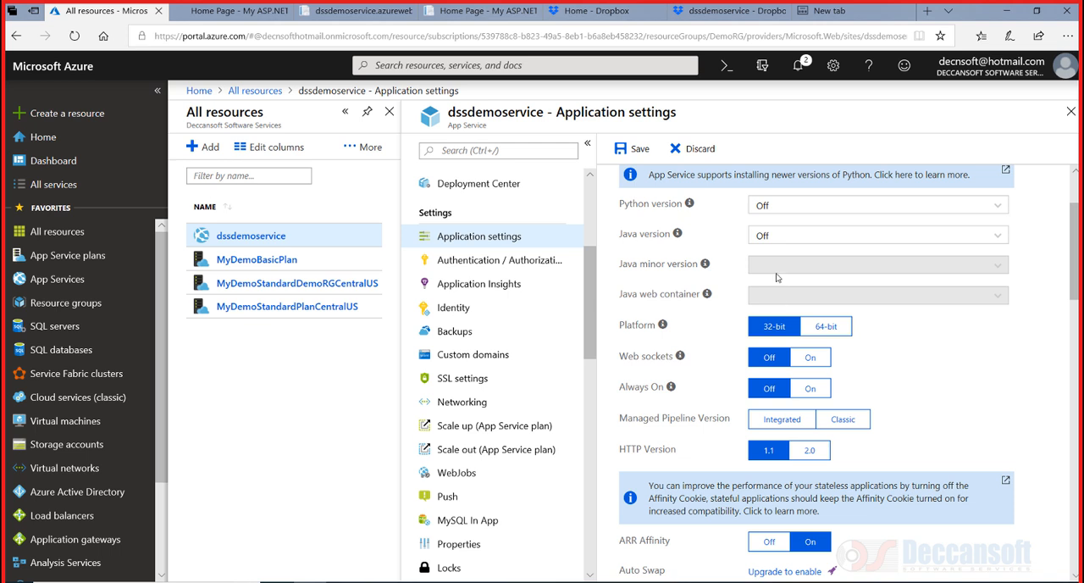
scroll(1073, 286, down, 2)
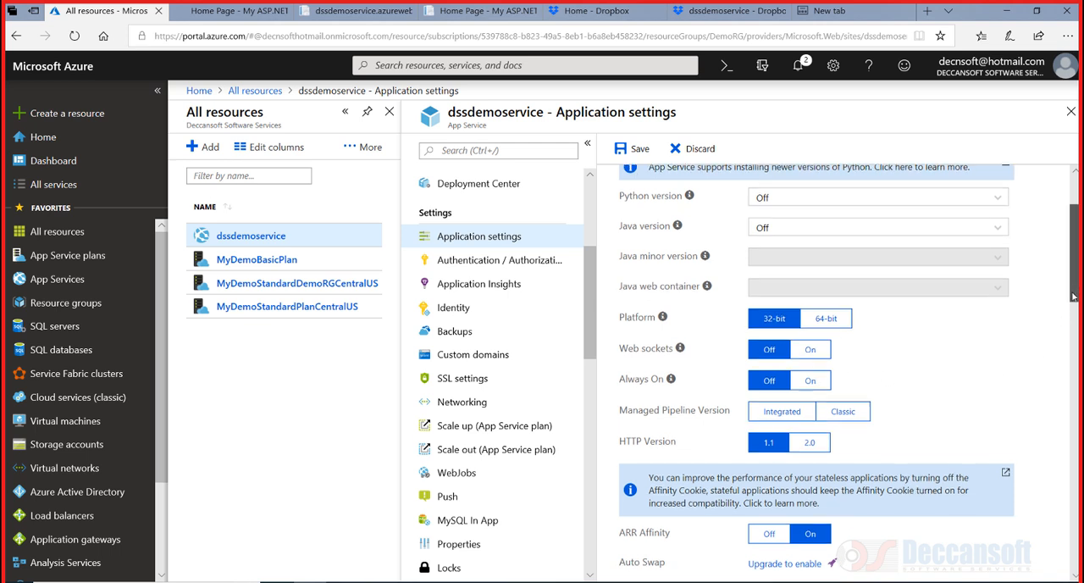
click(816, 235)
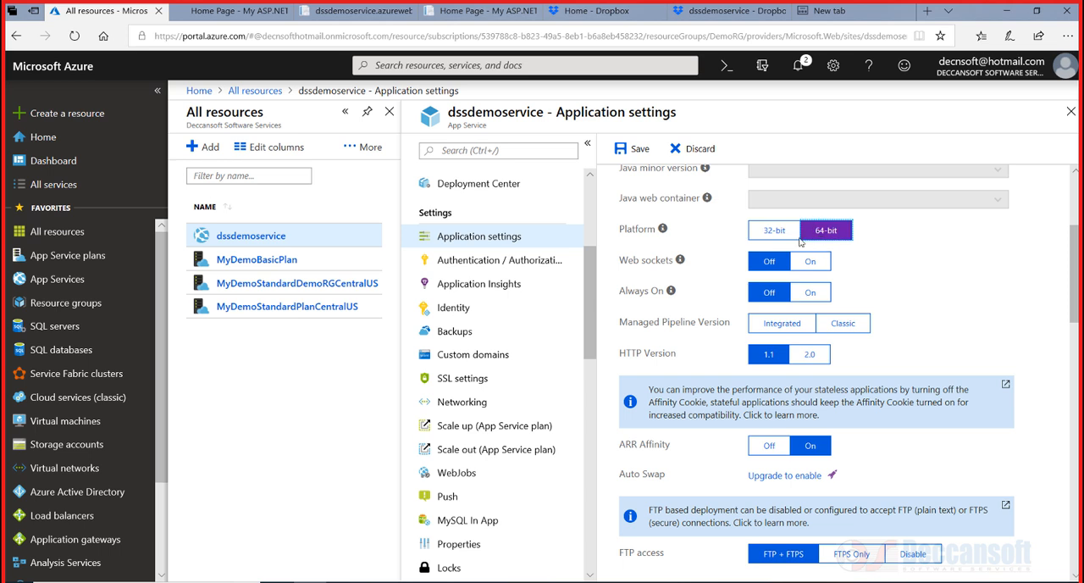
click(779, 238)
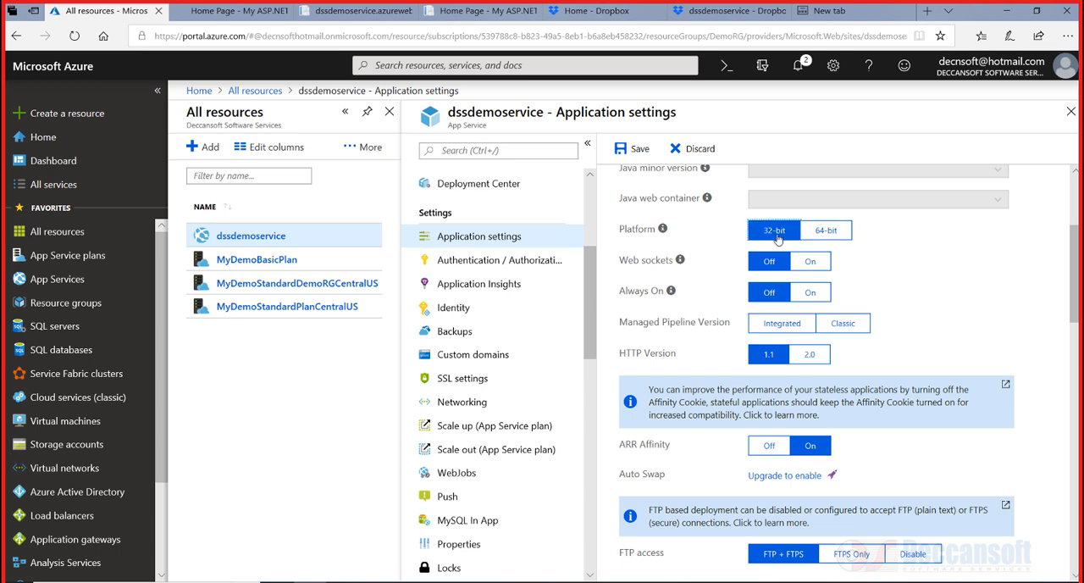
click(831, 233)
click(665, 230)
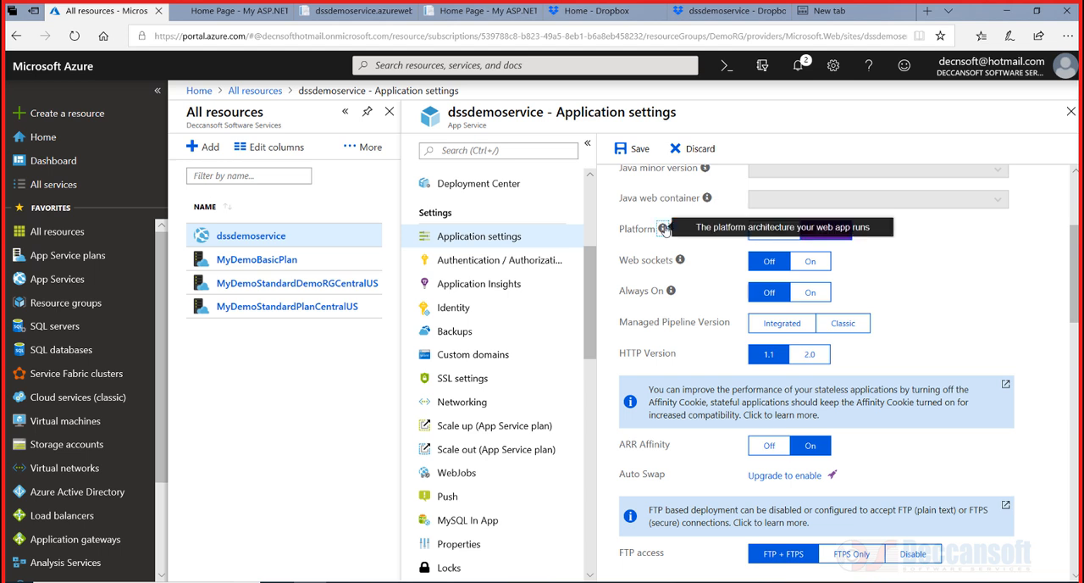
click(900, 269)
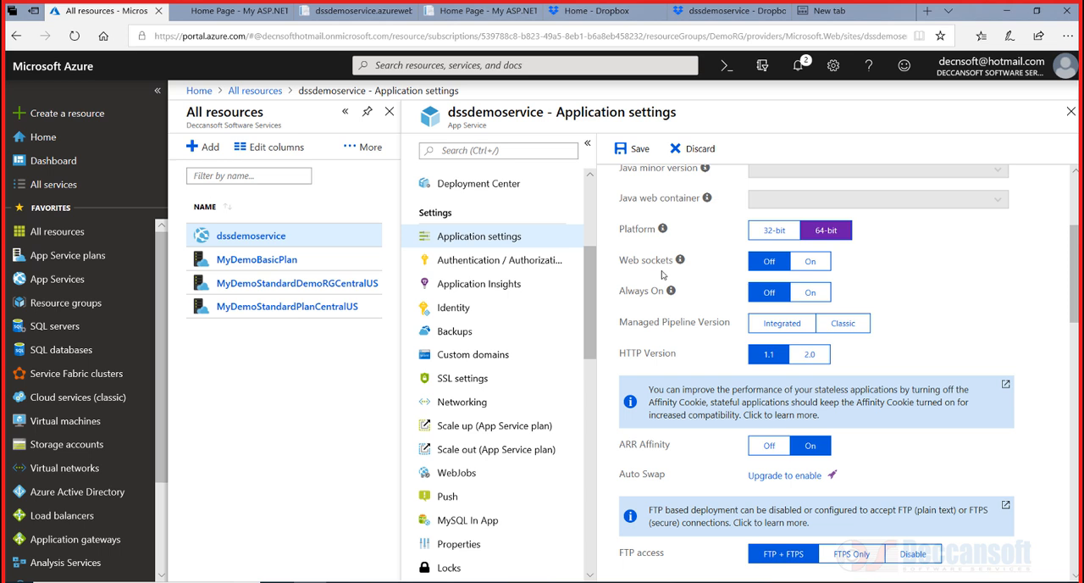
Toggle Web sockets and Always On on and back off
click(802, 271)
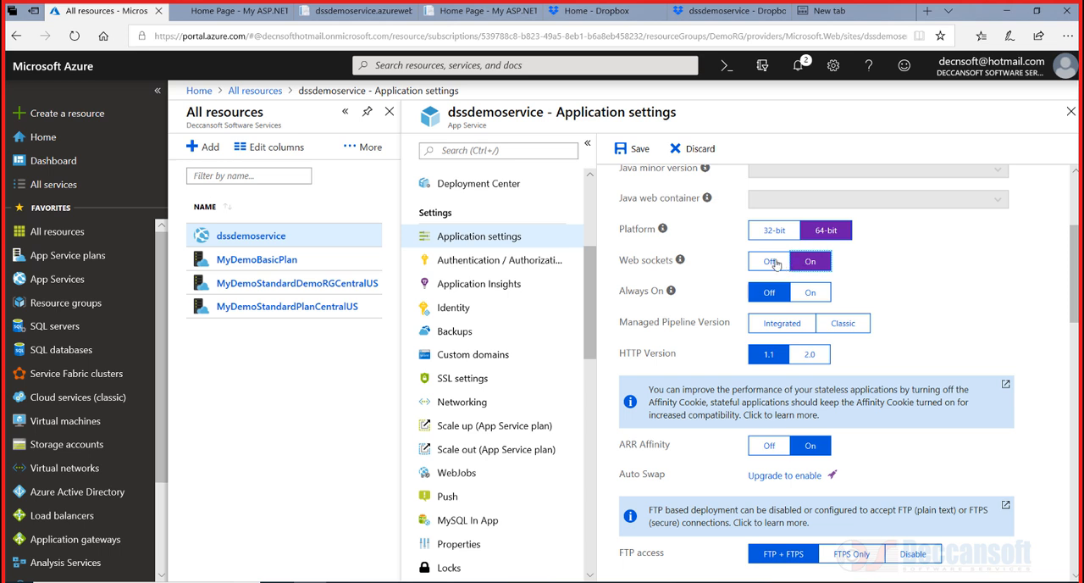
click(771, 263)
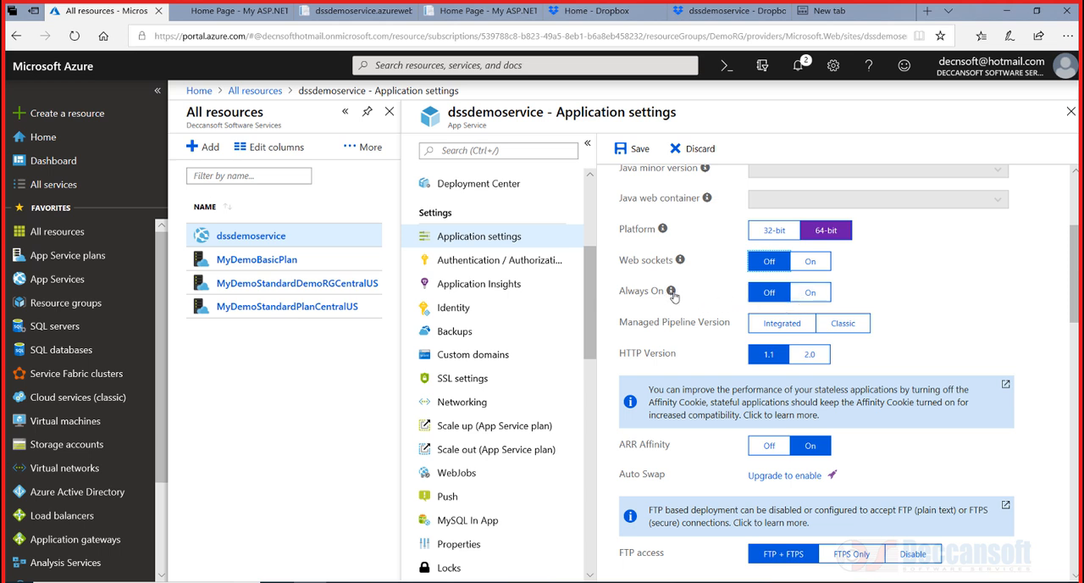
mouse_move(672, 291)
click(817, 294)
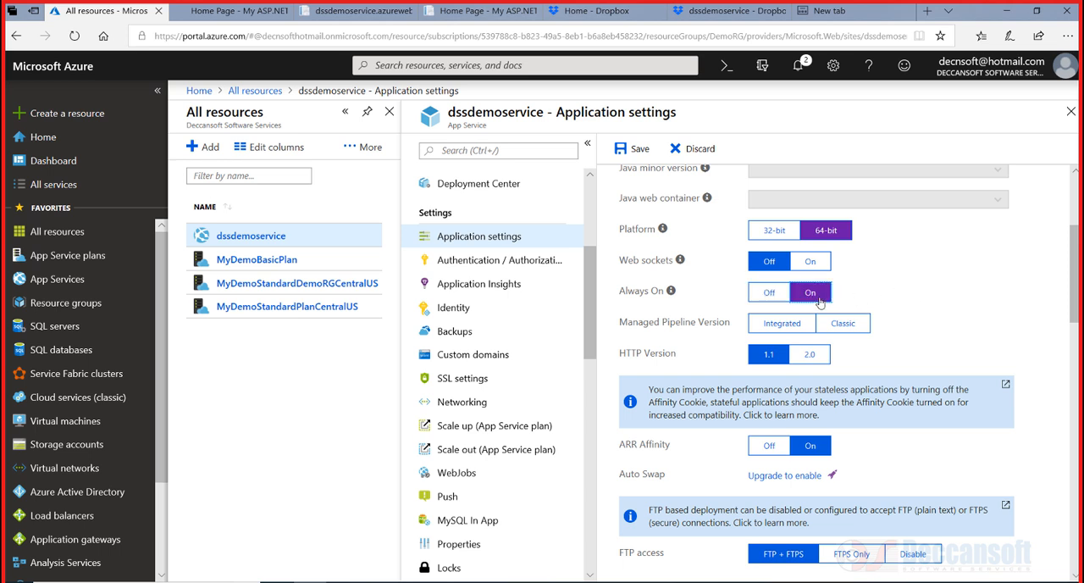
click(771, 294)
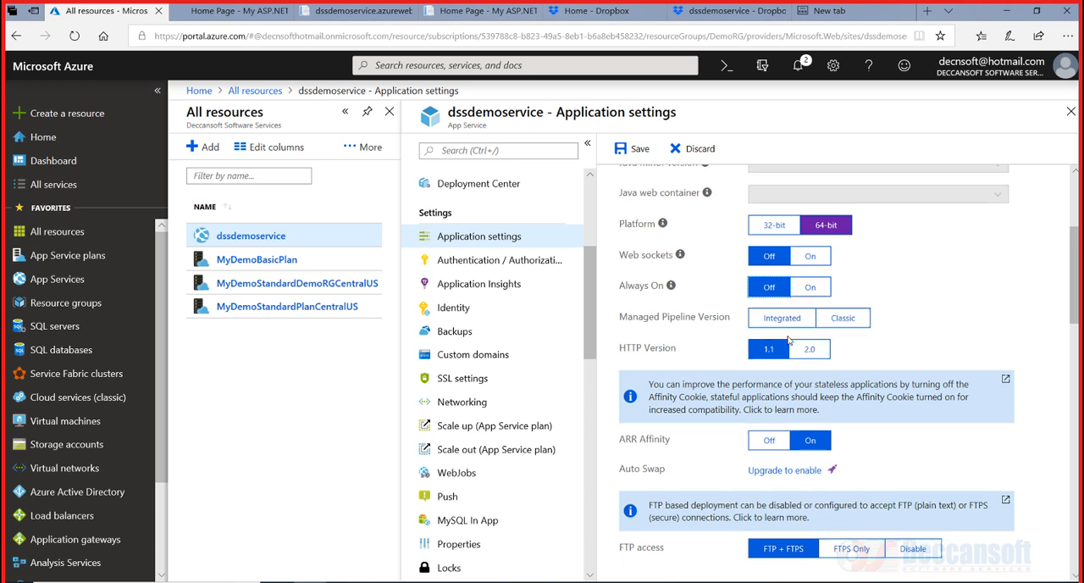
Set the HTTP version to 2.0, keeping the Integrated managed pipeline version
scroll(778, 327, down, 1)
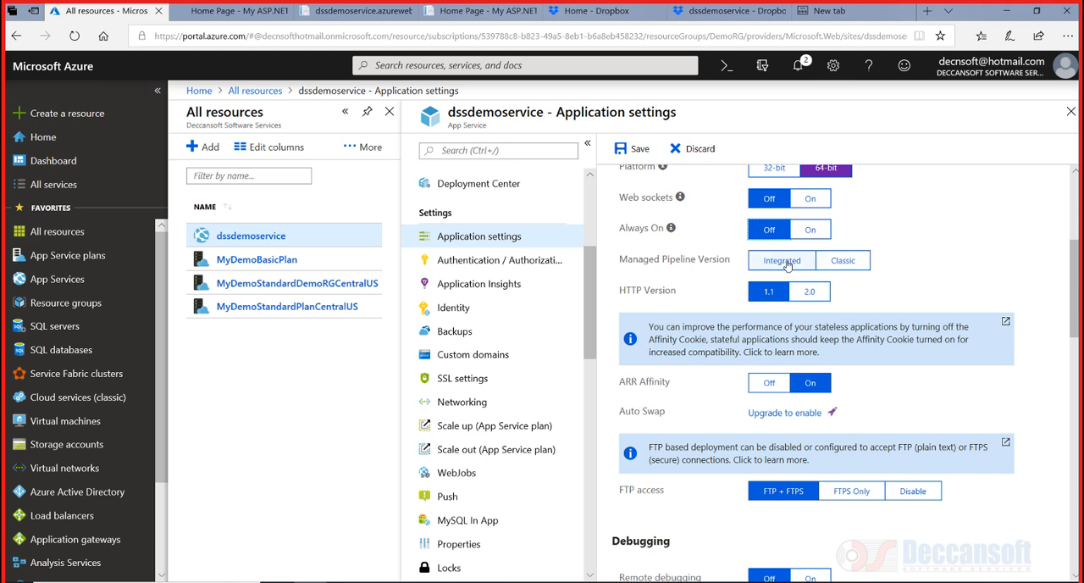
click(831, 264)
click(781, 266)
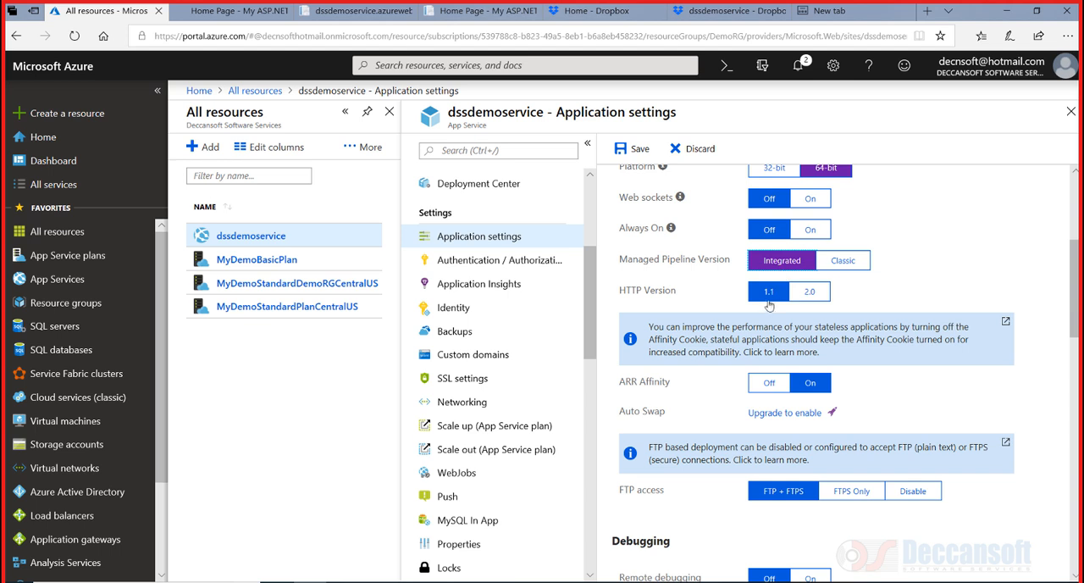
click(809, 292)
click(809, 291)
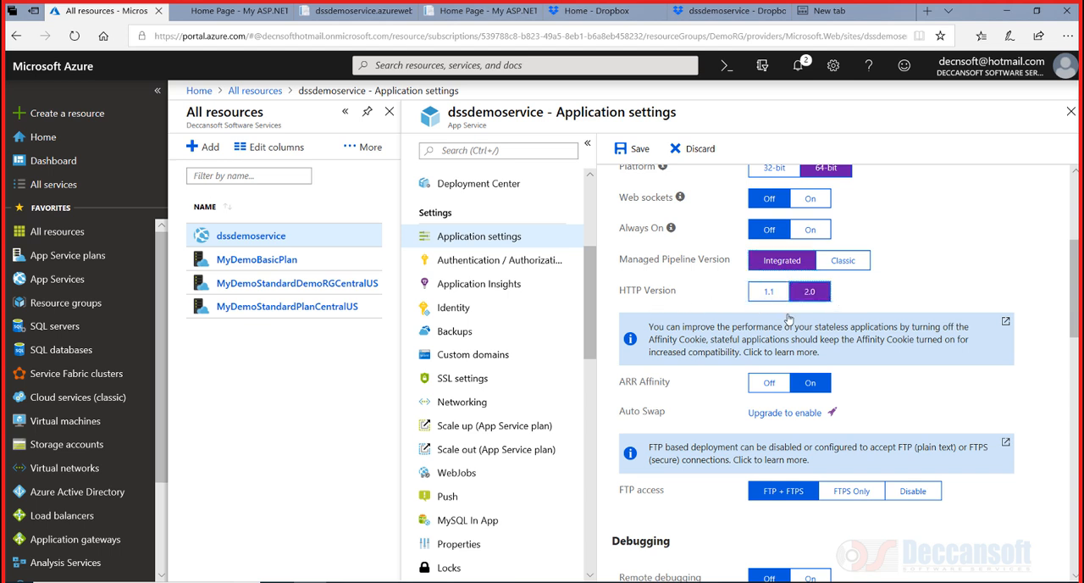
click(770, 291)
click(819, 296)
Turn ARR Affinity off and disable FTP access
scroll(848, 379, down, 3)
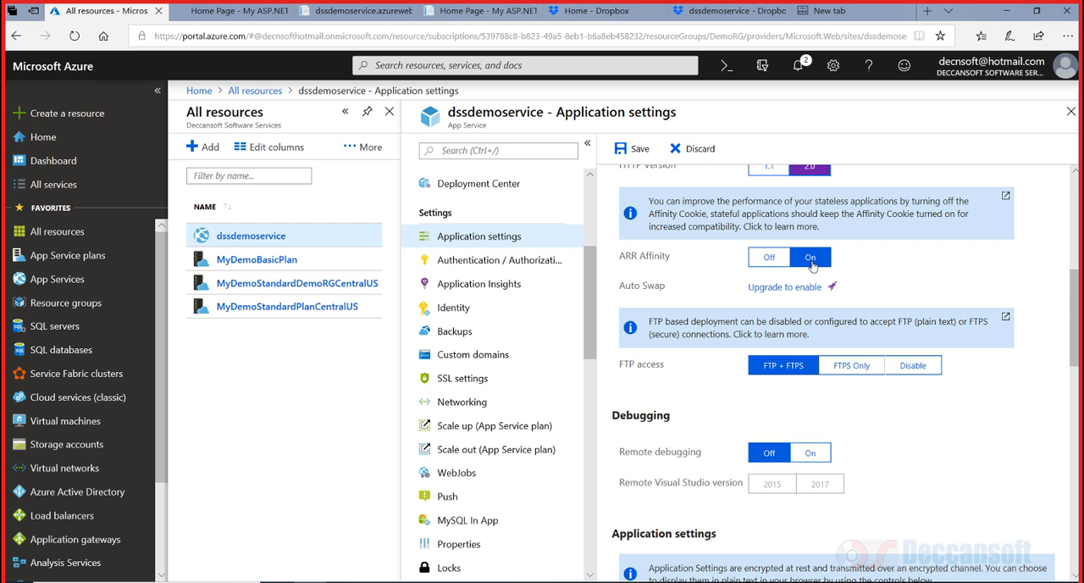
click(811, 265)
click(769, 261)
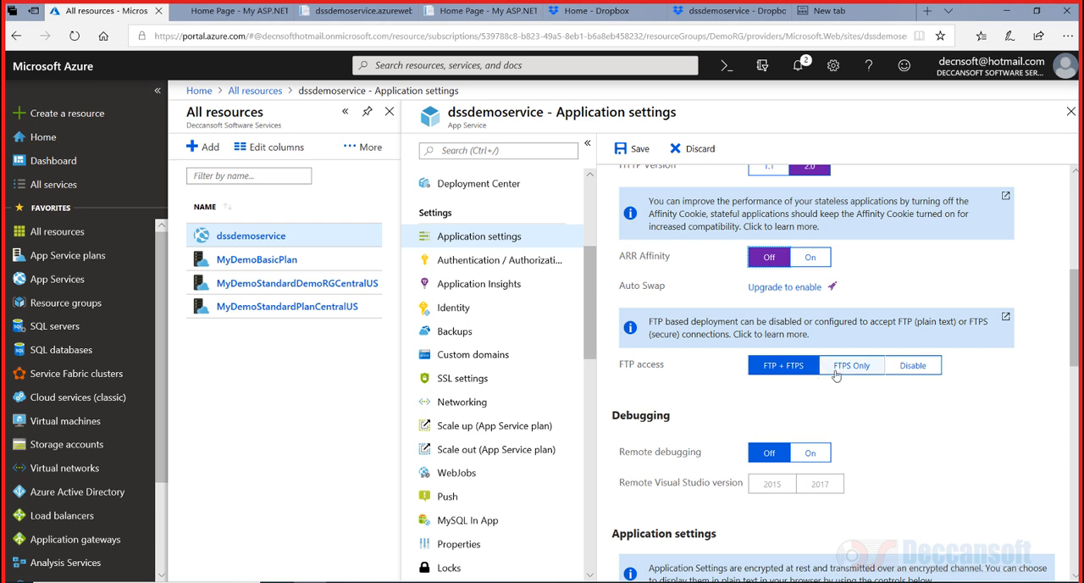
click(896, 369)
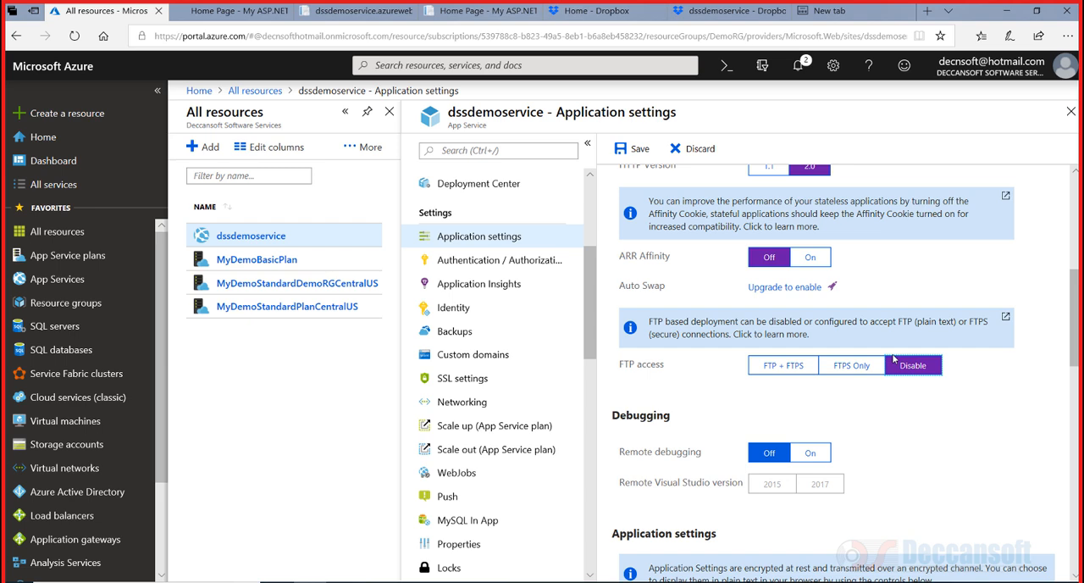
Review the application settings and connection strings sections further down the page
scroll(839, 398, down, 3)
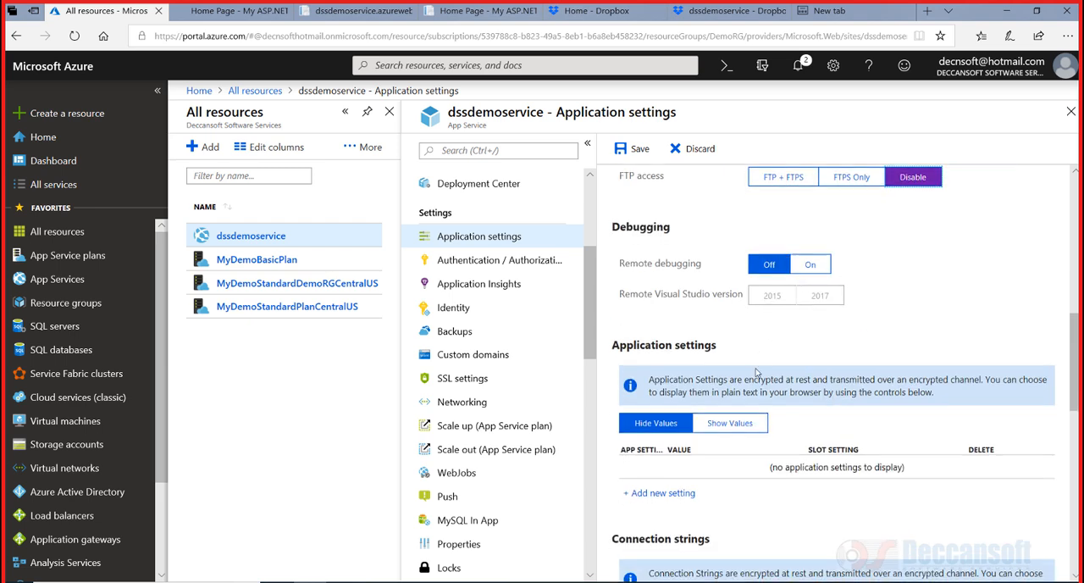
scroll(746, 364, down, 3)
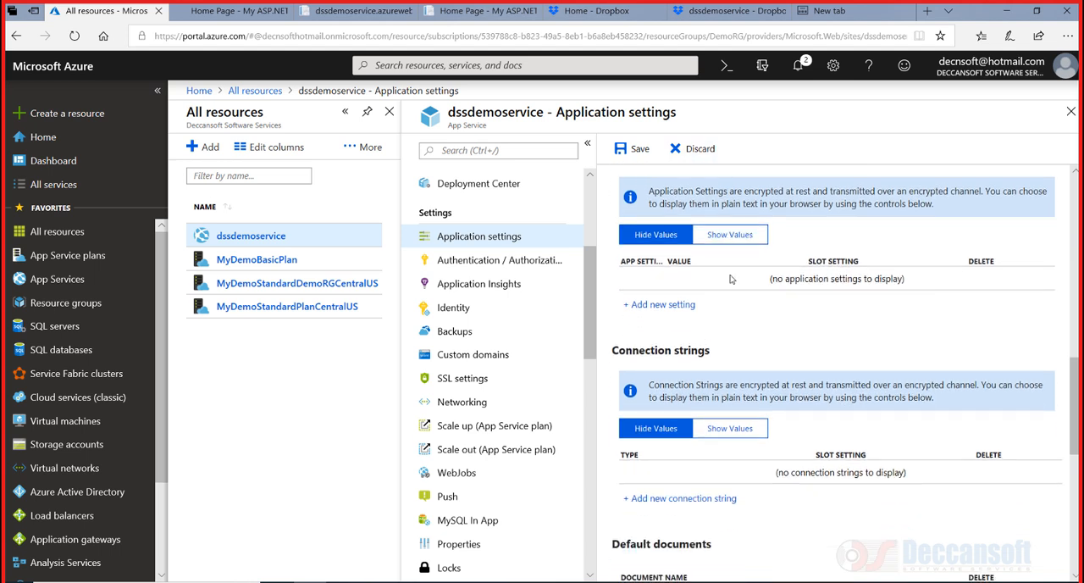
scroll(731, 278, up, 1)
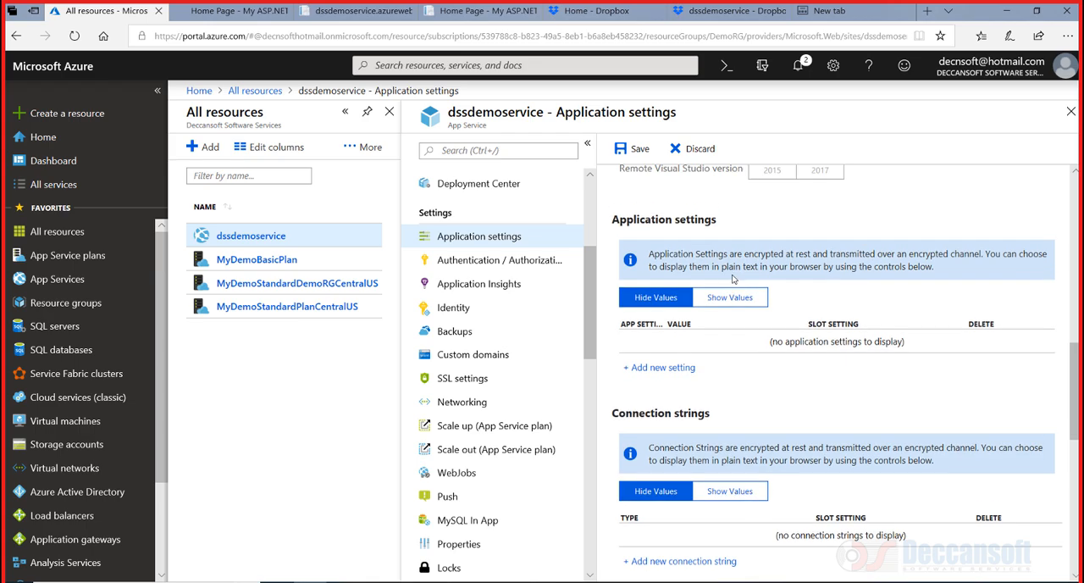
Switch to Visual Studio and open the project's Web.config file
click(605, 582)
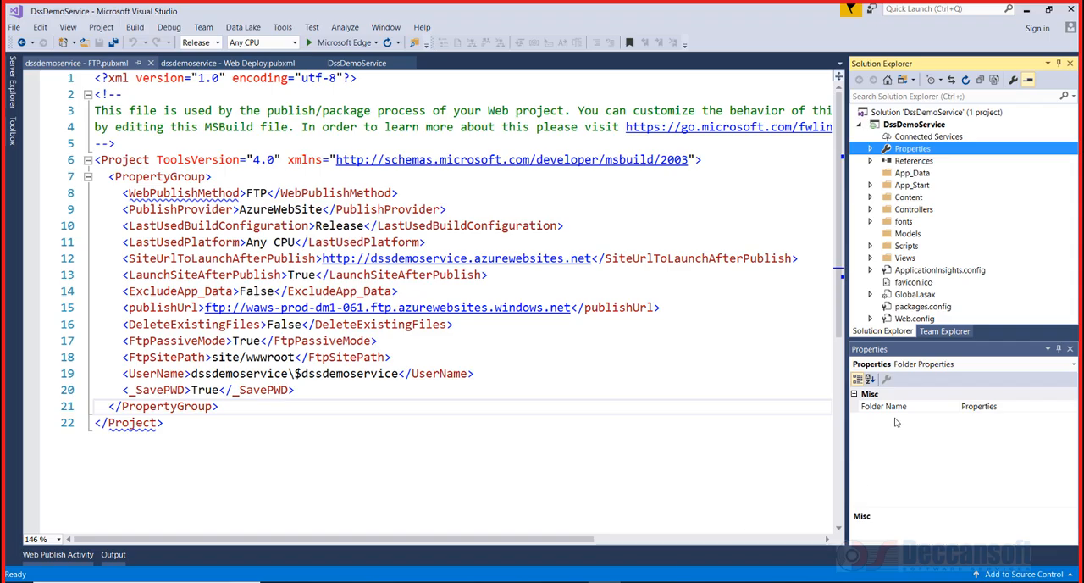
click(1003, 282)
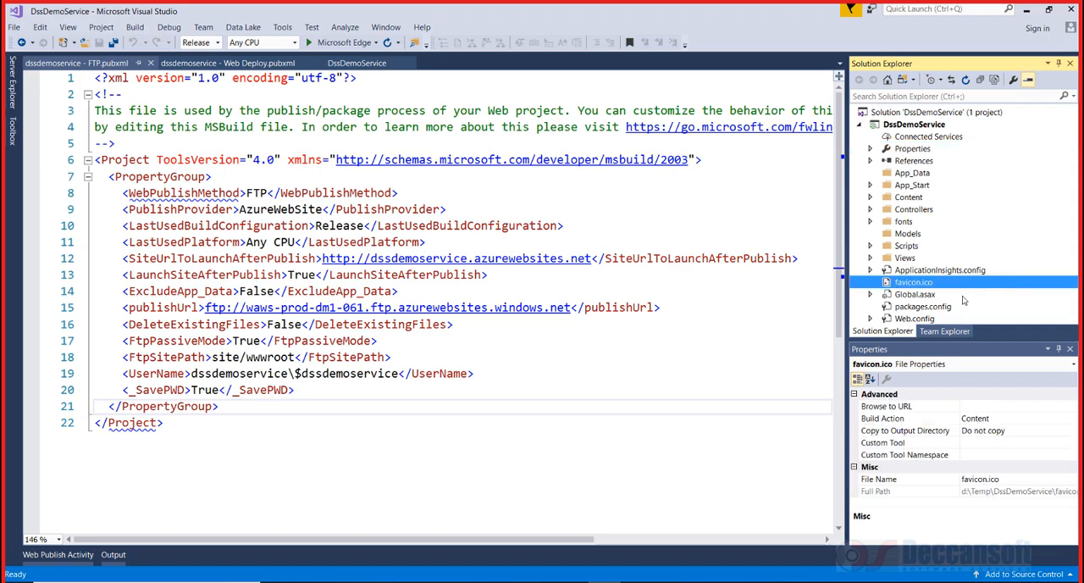
double_click(915, 318)
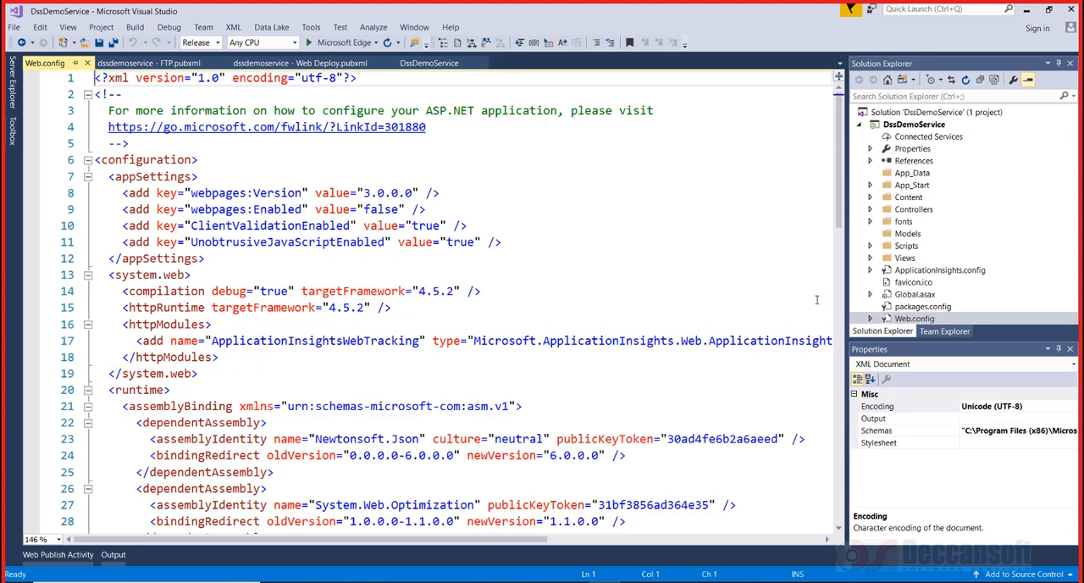
Insert two blank lines after the last appSettings entry in Web.config
ctrl+scroll(653, 292, up, 1)
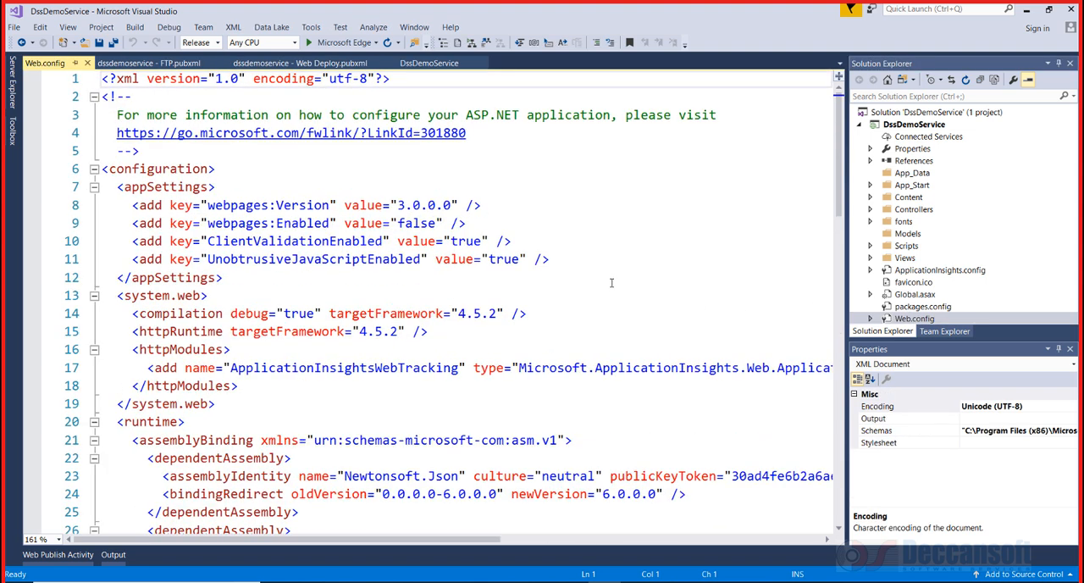
click(611, 280)
click(601, 259)
drag(553, 259, 81, 212)
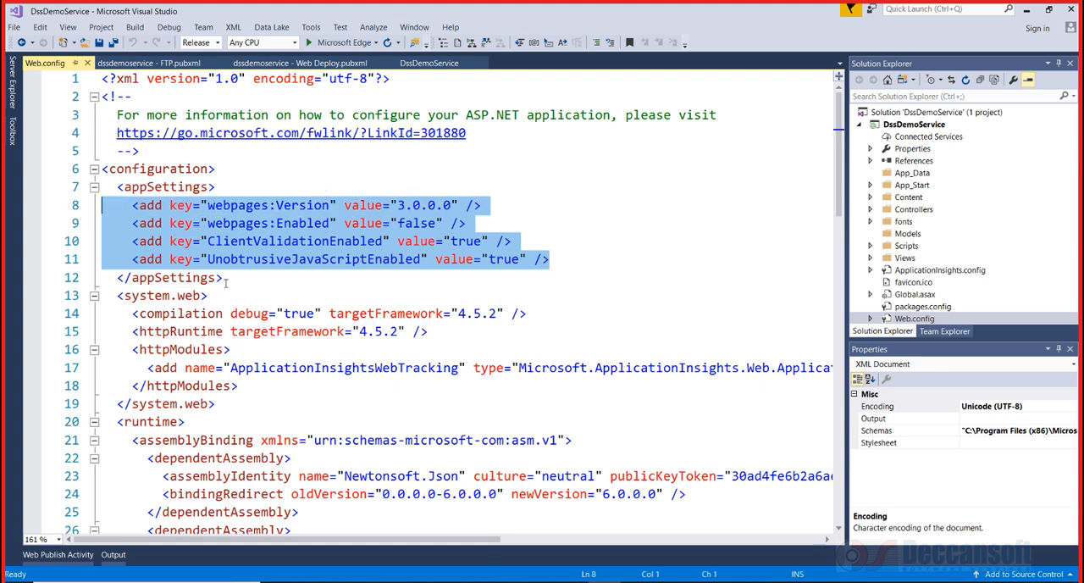
click(561, 254)
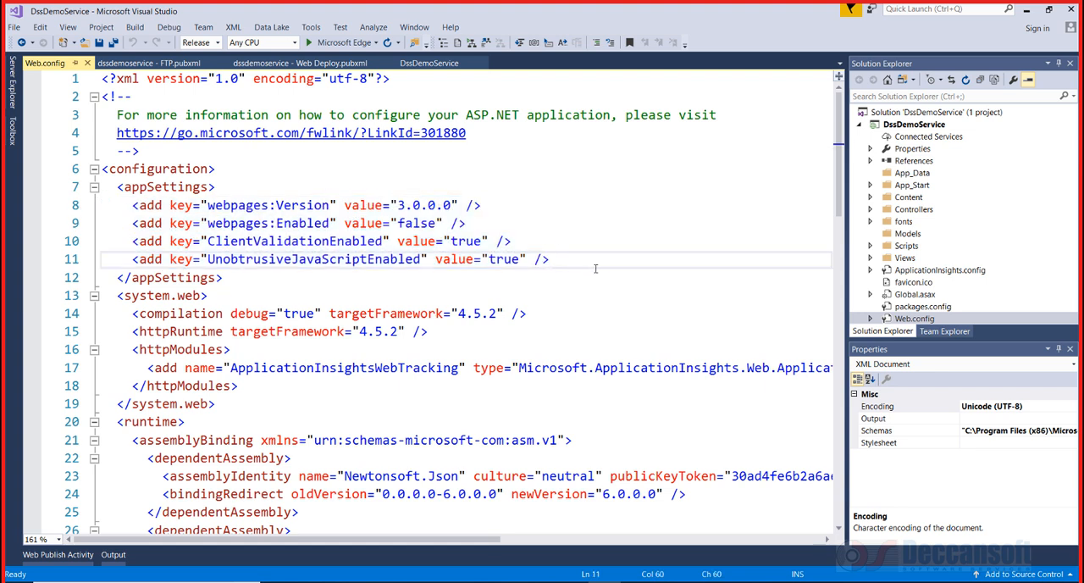
key(Return)
key(Return)
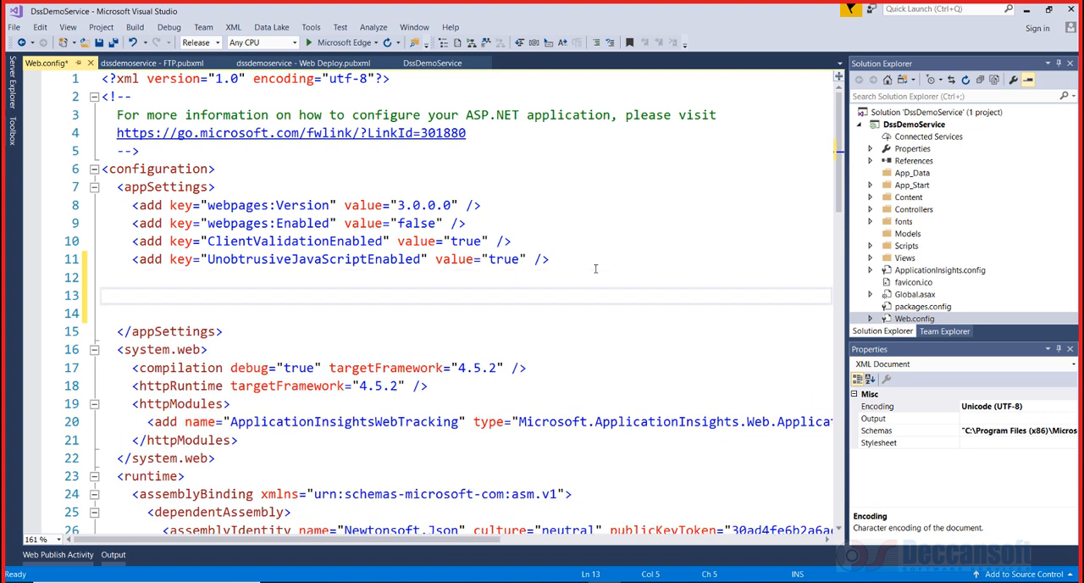
Add an appSettings entry in Web.config with key "k1" and value "v1"
text(<add)
text( key="k1)
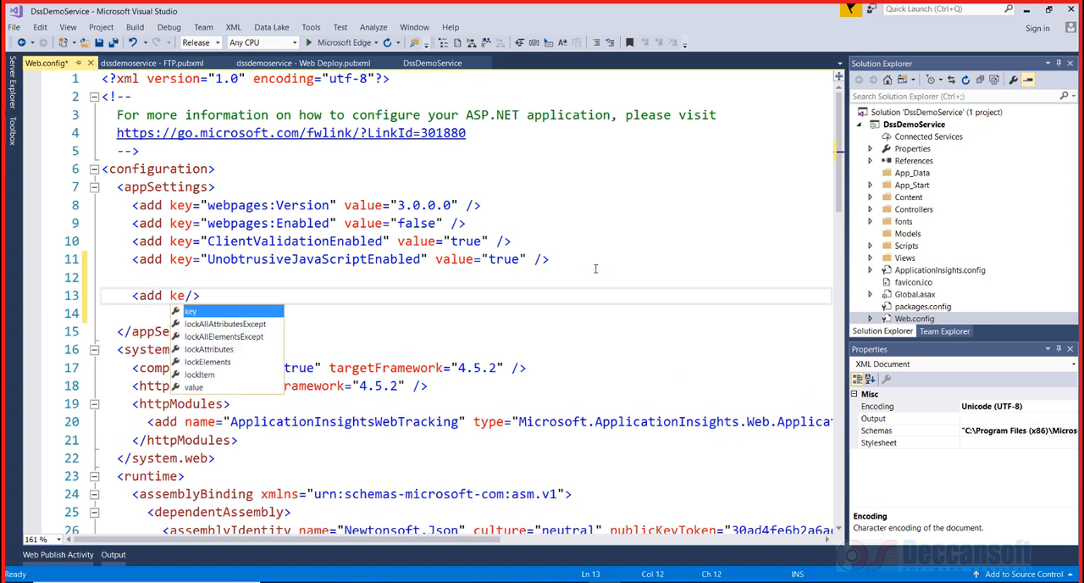
text(" value=")
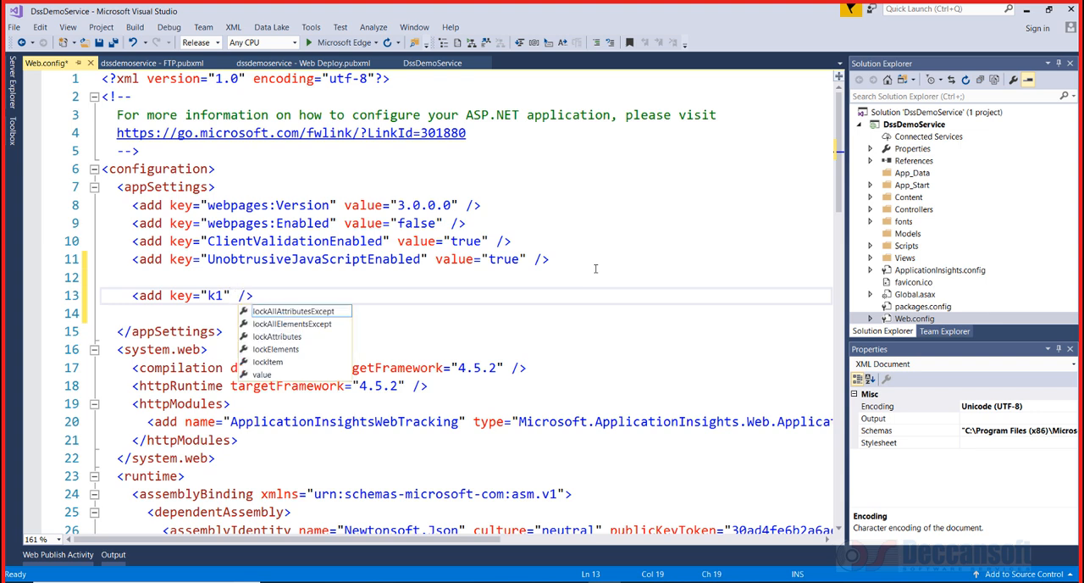
text(v1)
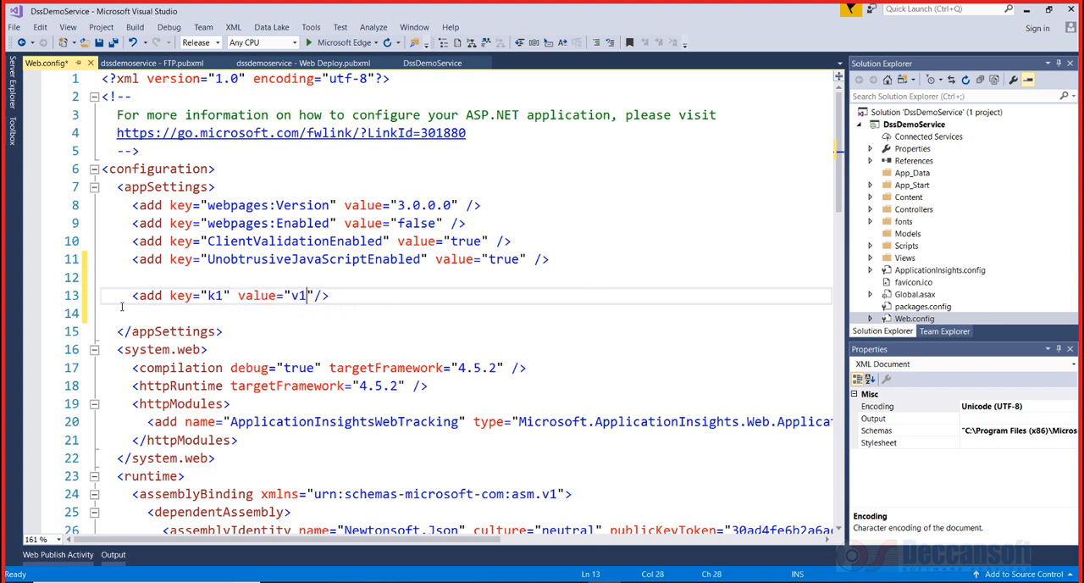
Duplicate the k1 entry as a second entry with key "k2" and value "v2", then save Web.config
click(82, 296)
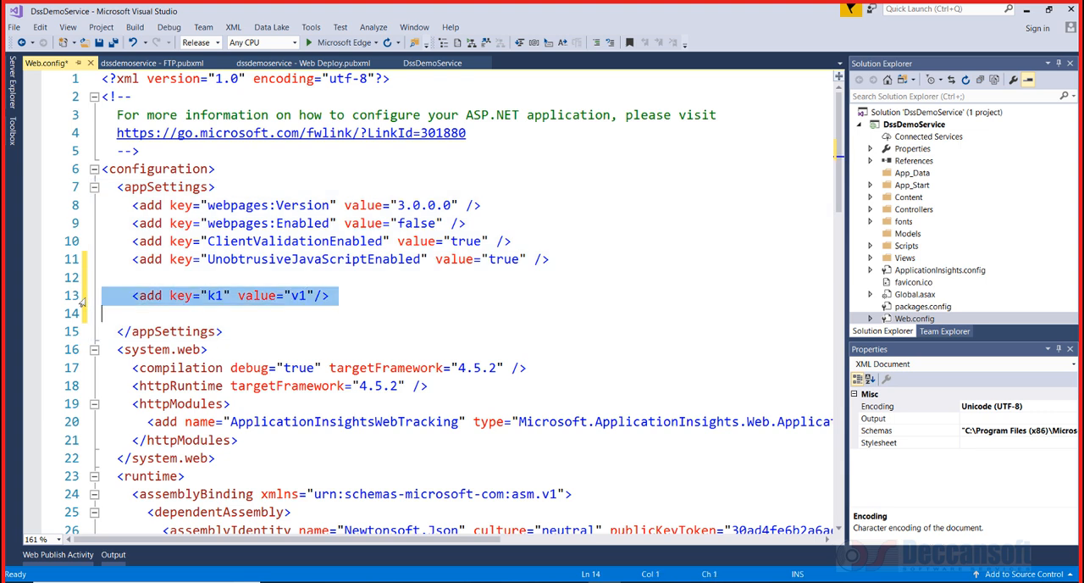
text(<add key="k1" value="v1"/>)
click(219, 314)
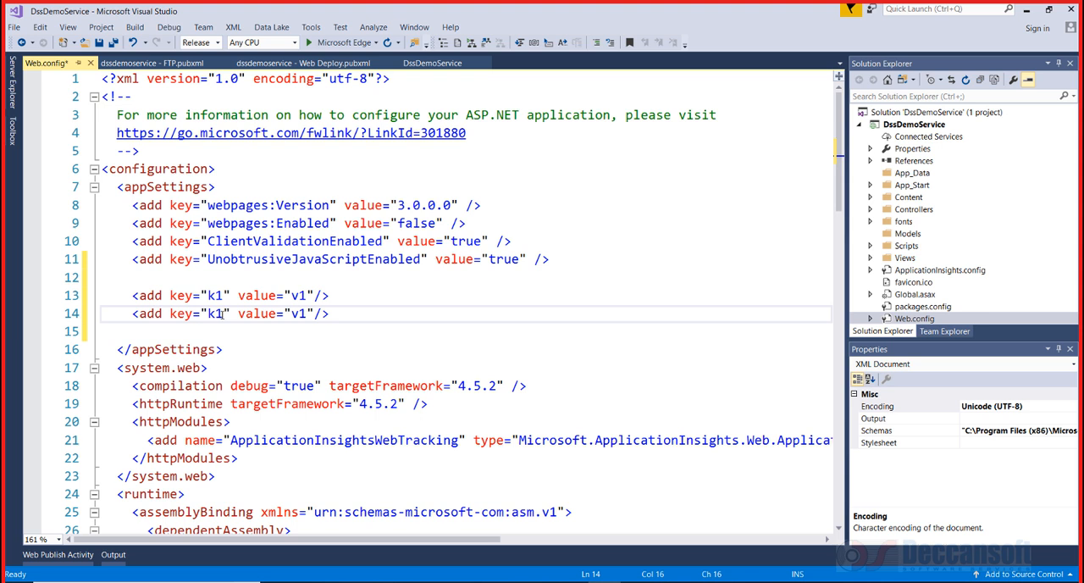
text(2)
key(Delete)
drag(299, 315, 307, 315)
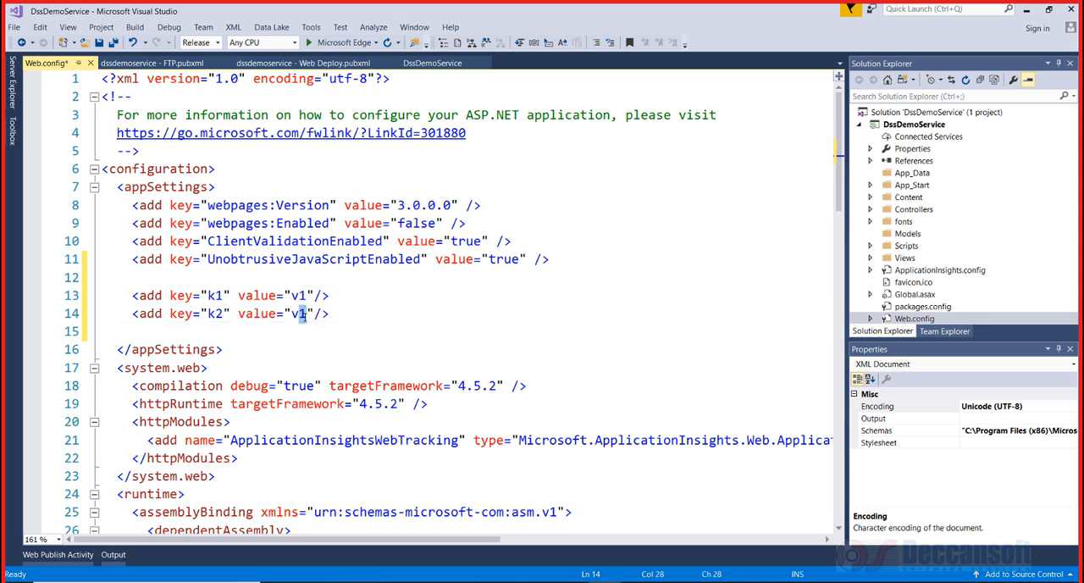
text(2)
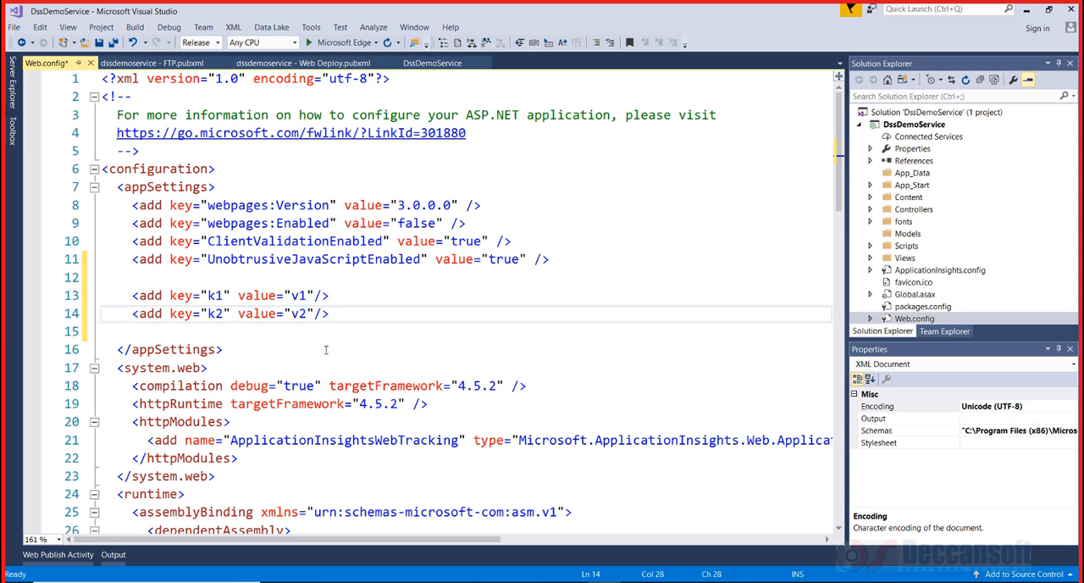
key(ctrl+s)
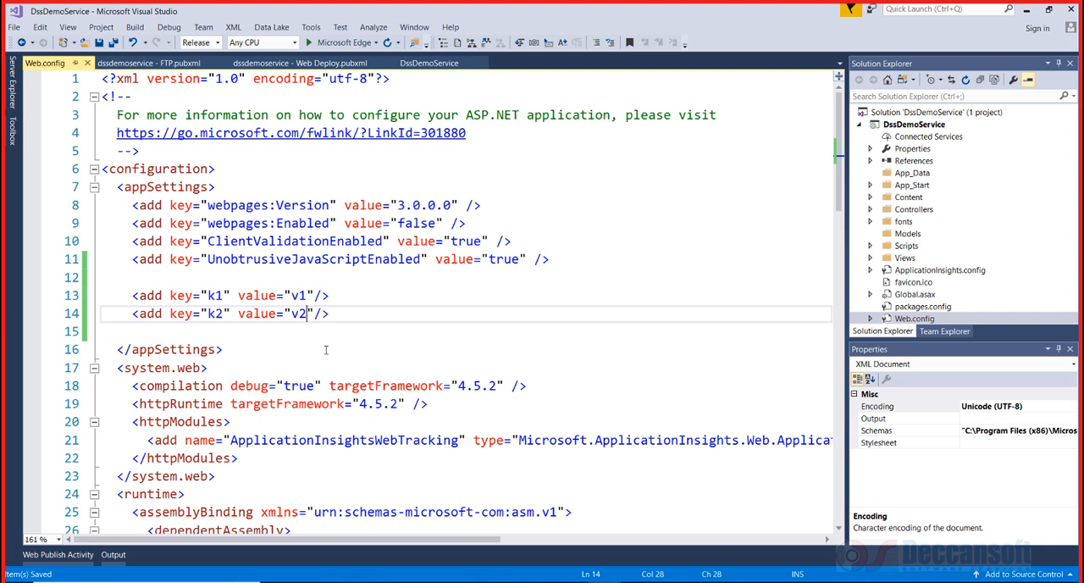
Set the k1 entry's value to "From Studio - v1"
key(Up)
key(BackSpace)
key(BackSpace)
text(From )
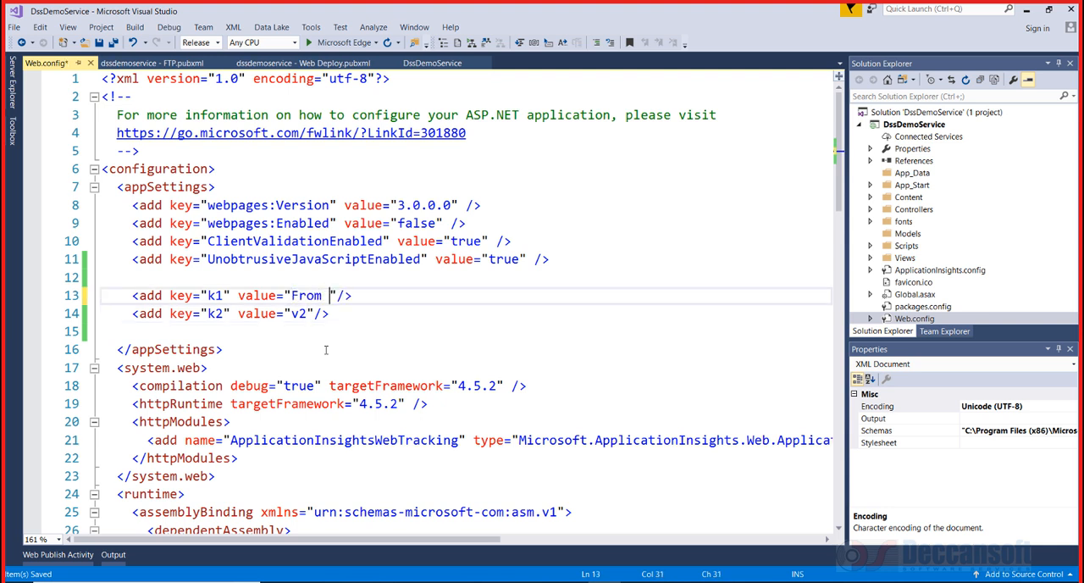
text(Studio - v1)
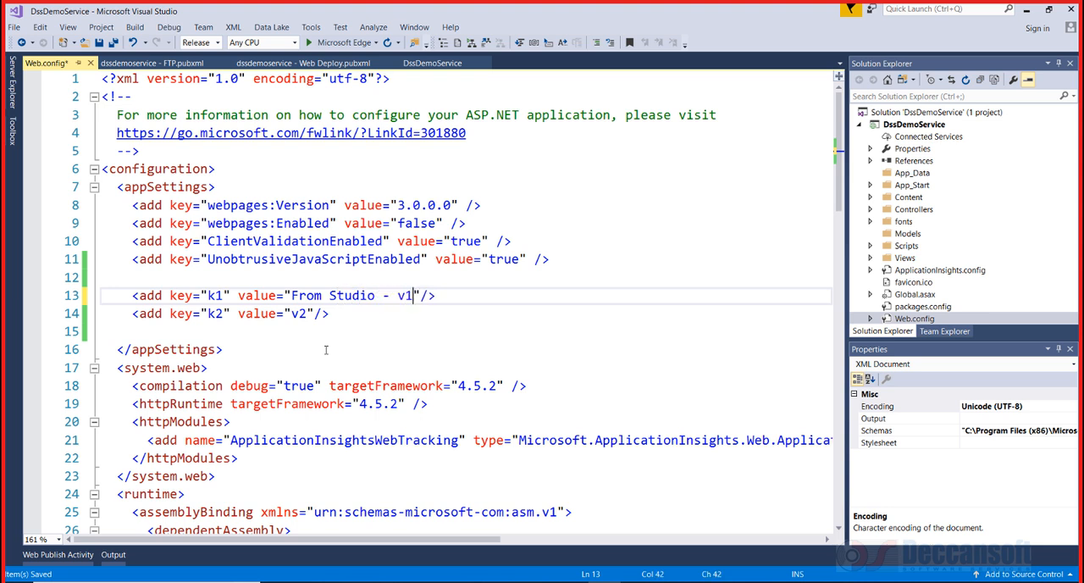
Set the k2 entry's value to "From Studio - v2" and save Web.config
click(295, 319)
text(From Studio)
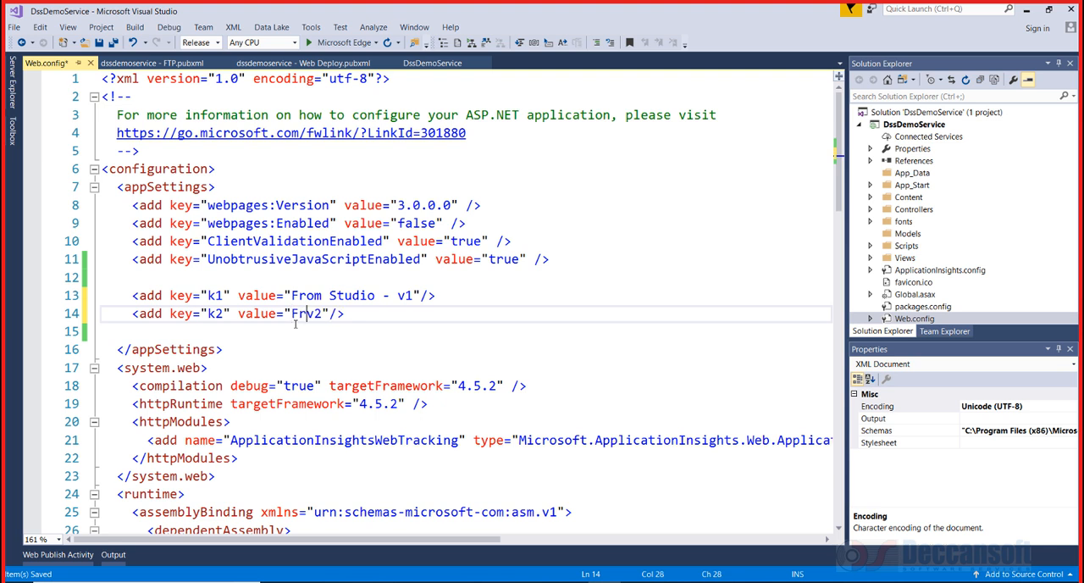
text( -)
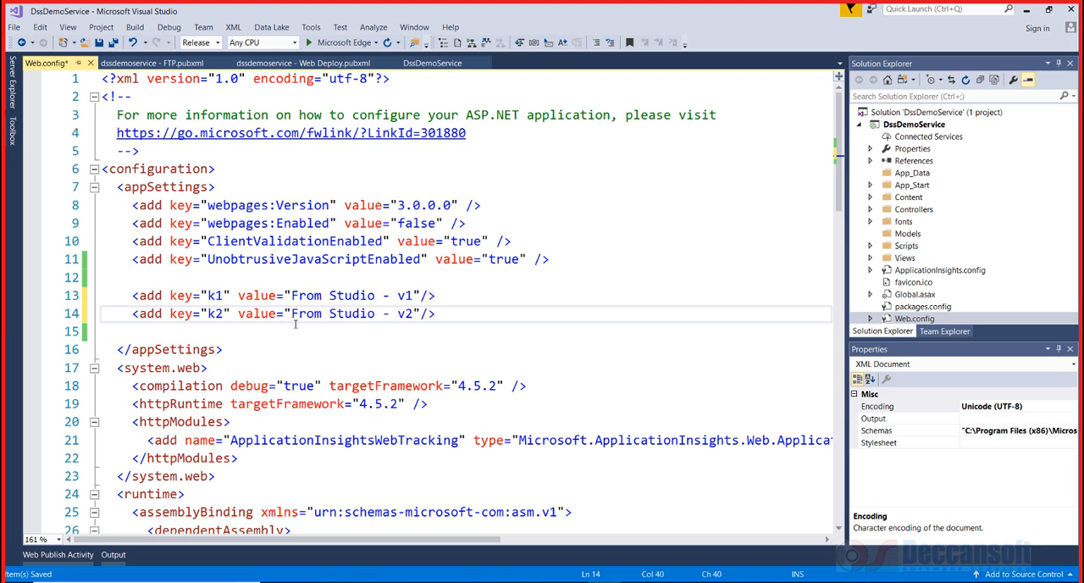
key(ctrl+s)
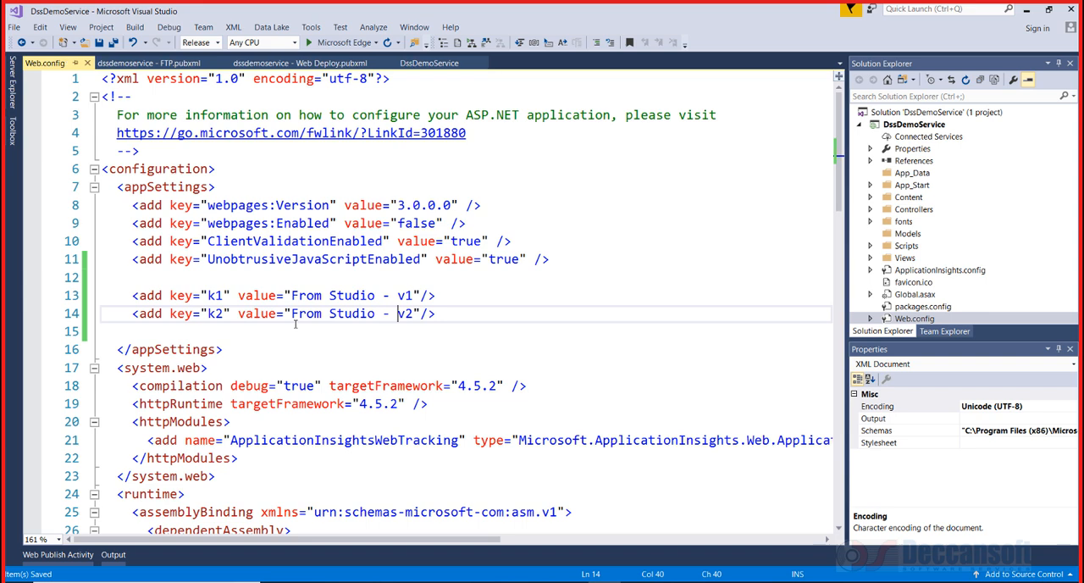
Browse the project's Views > Home folder in Solution Explorer to find Index.cshtml
right_click(889, 124)
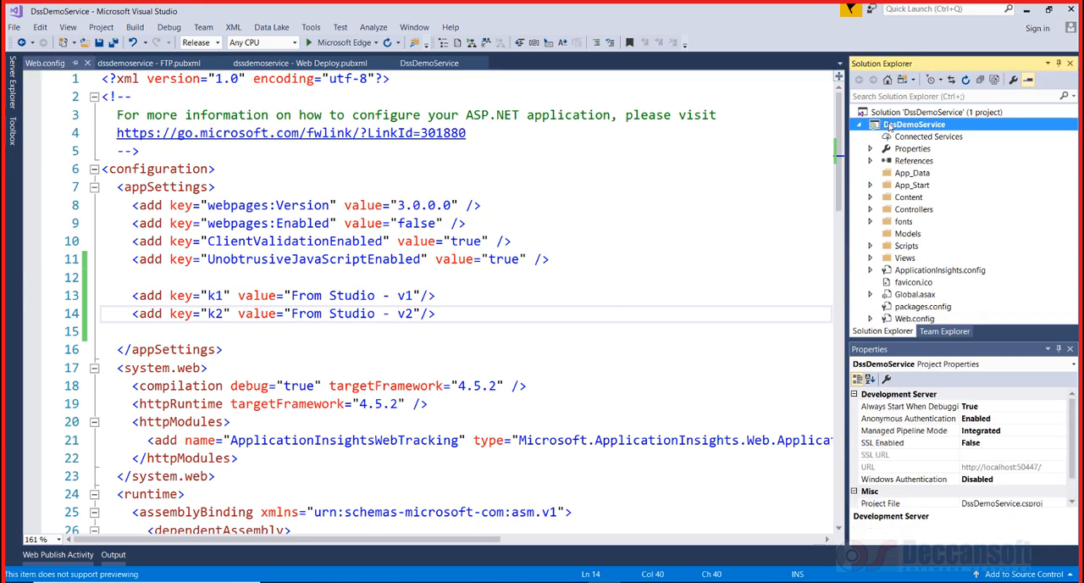
click(385, 331)
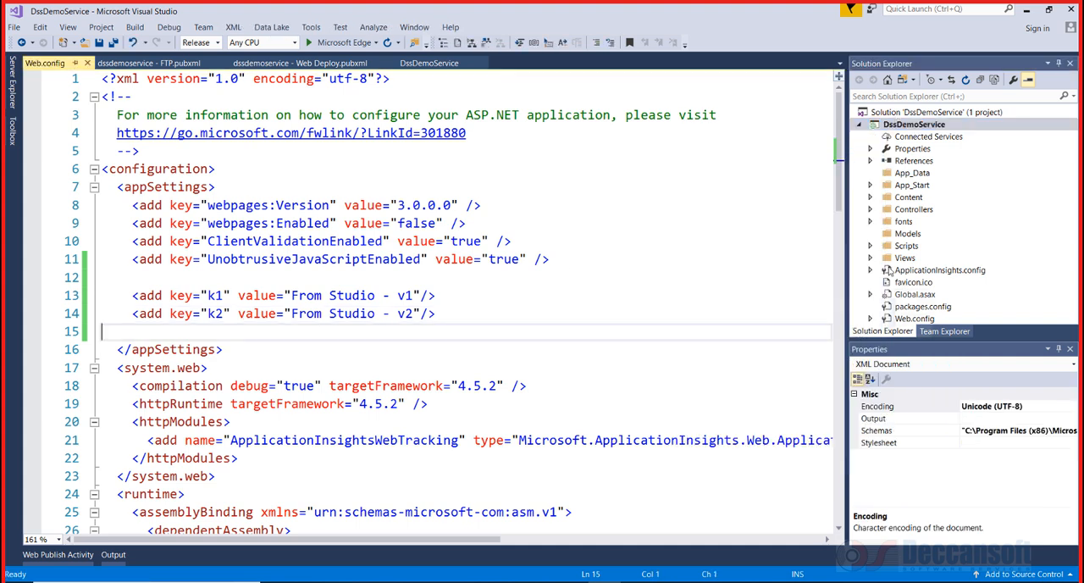
click(871, 258)
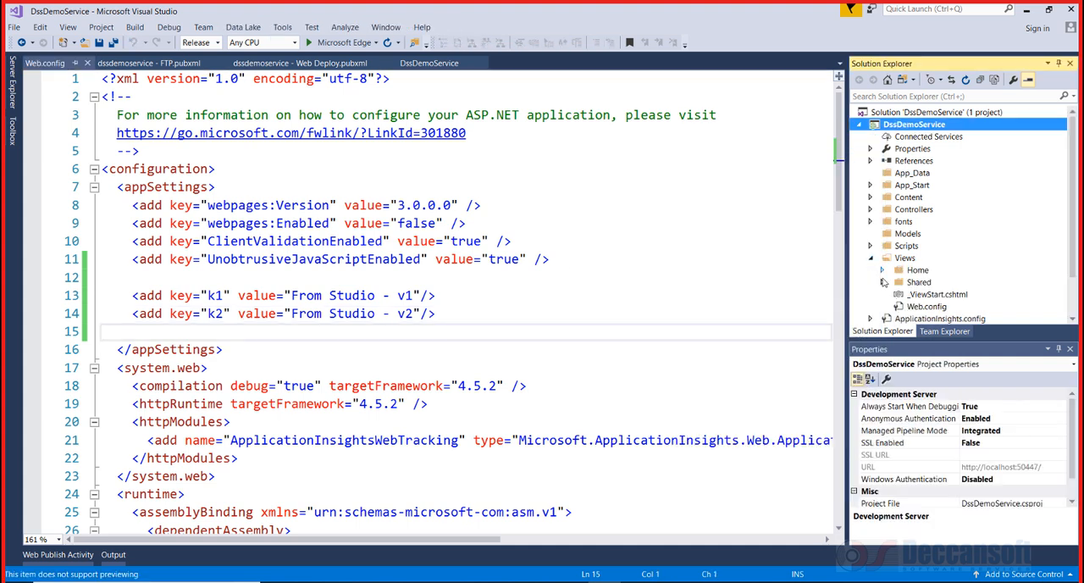
click(882, 271)
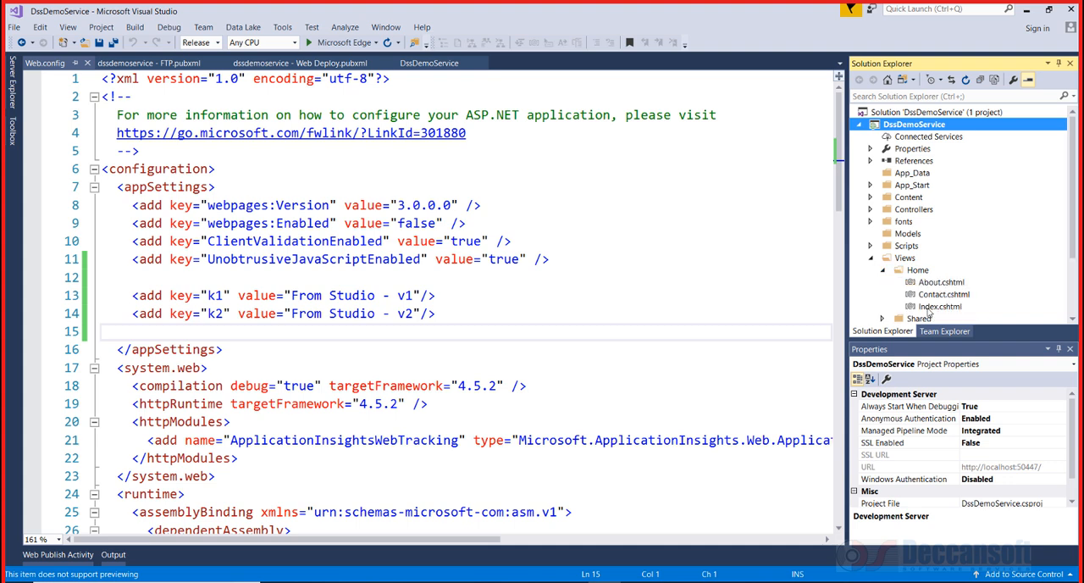
click(928, 310)
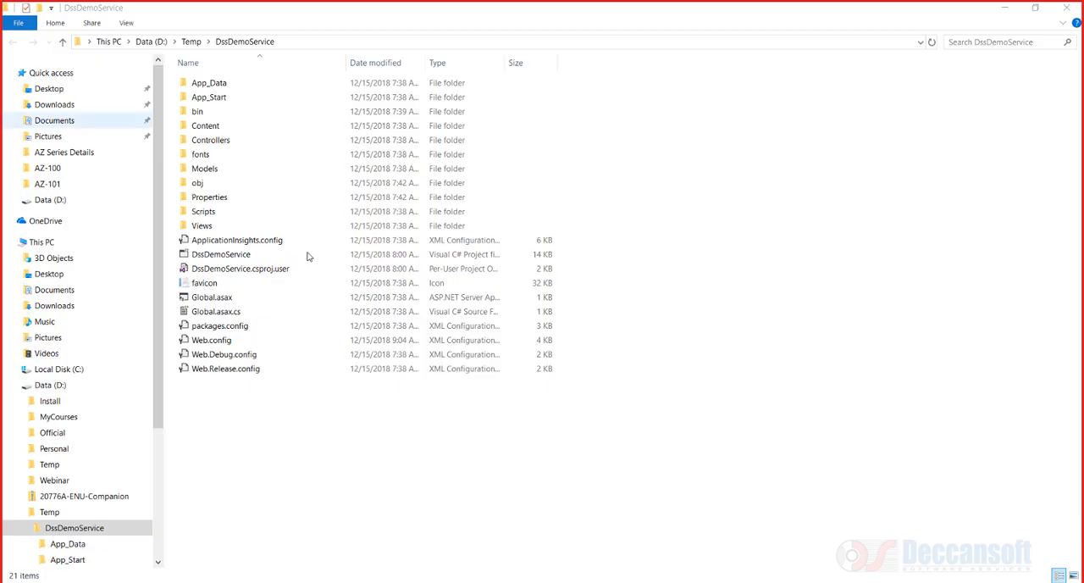
Open Views\Home\Index.cshtml from the project folder with Notepad
double_click(211, 232)
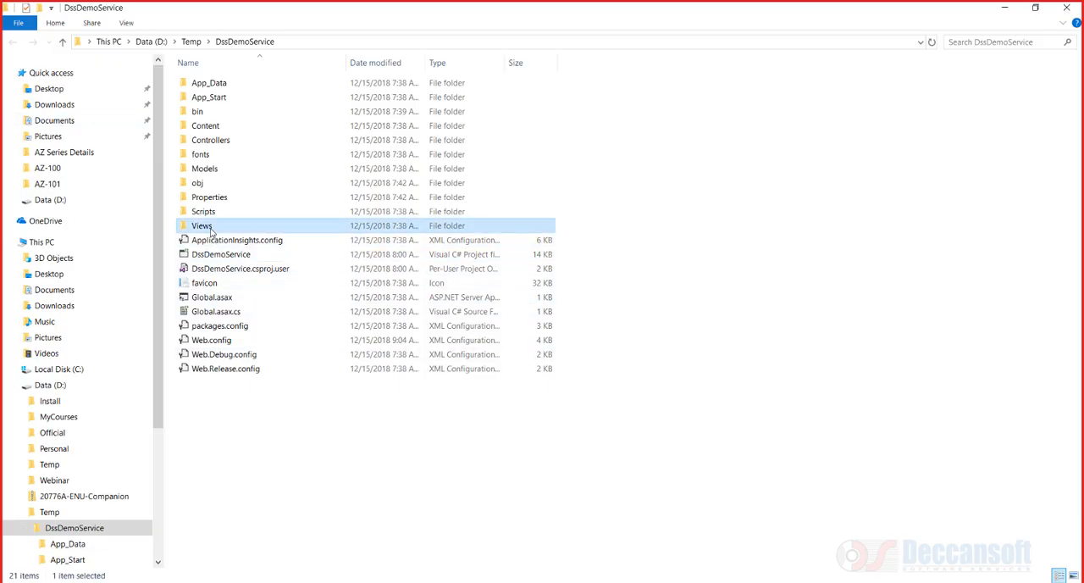
double_click(209, 86)
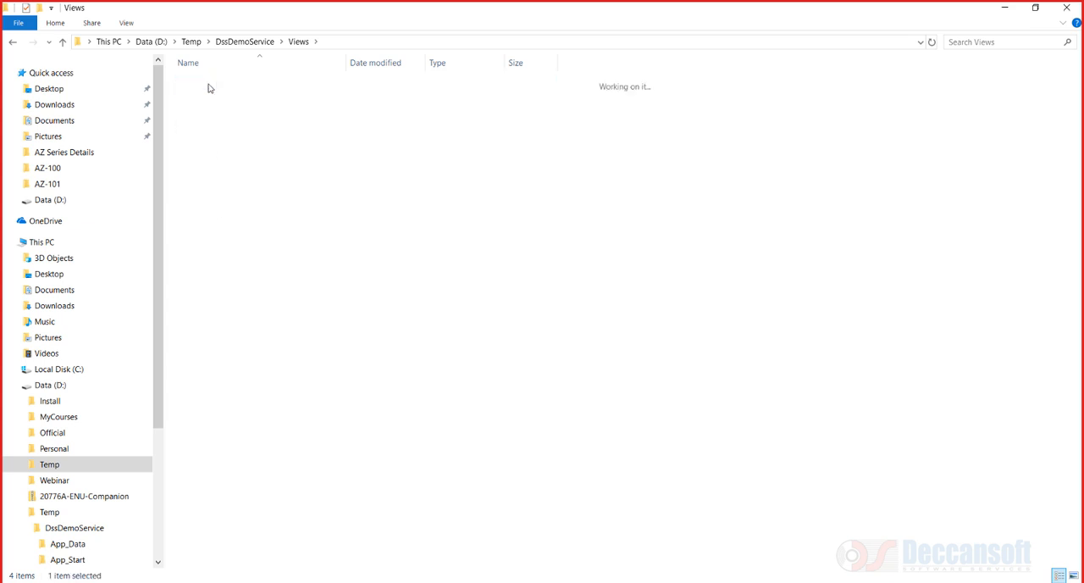
click(208, 114)
right_click(209, 116)
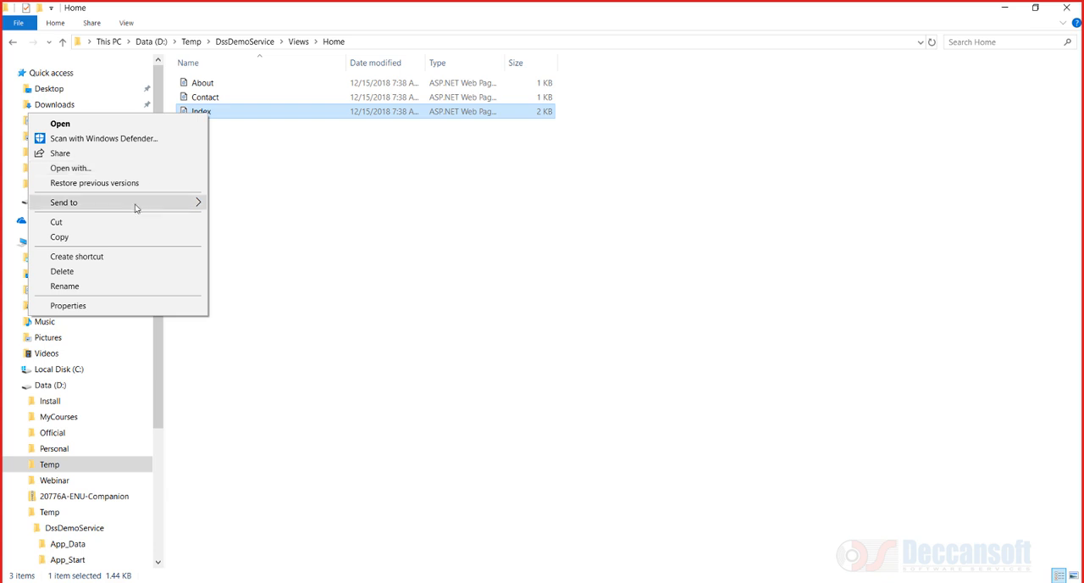
click(71, 168)
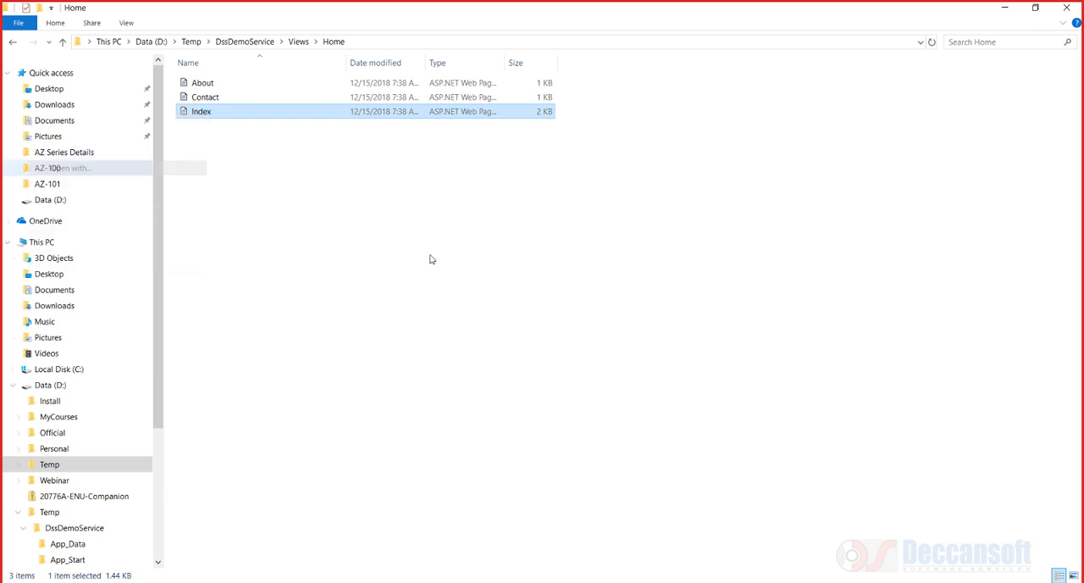
click(447, 240)
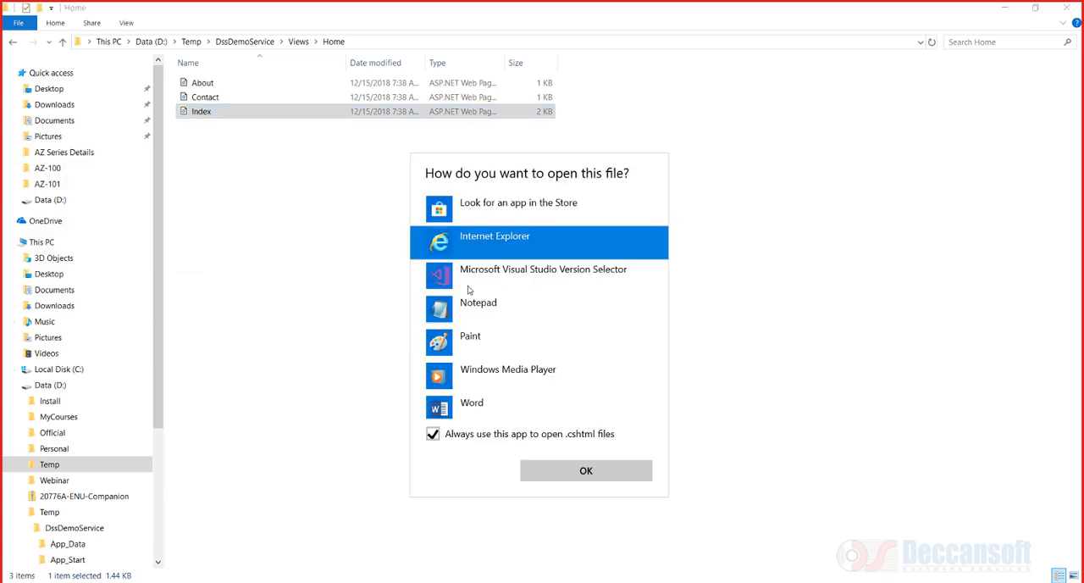
click(479, 305)
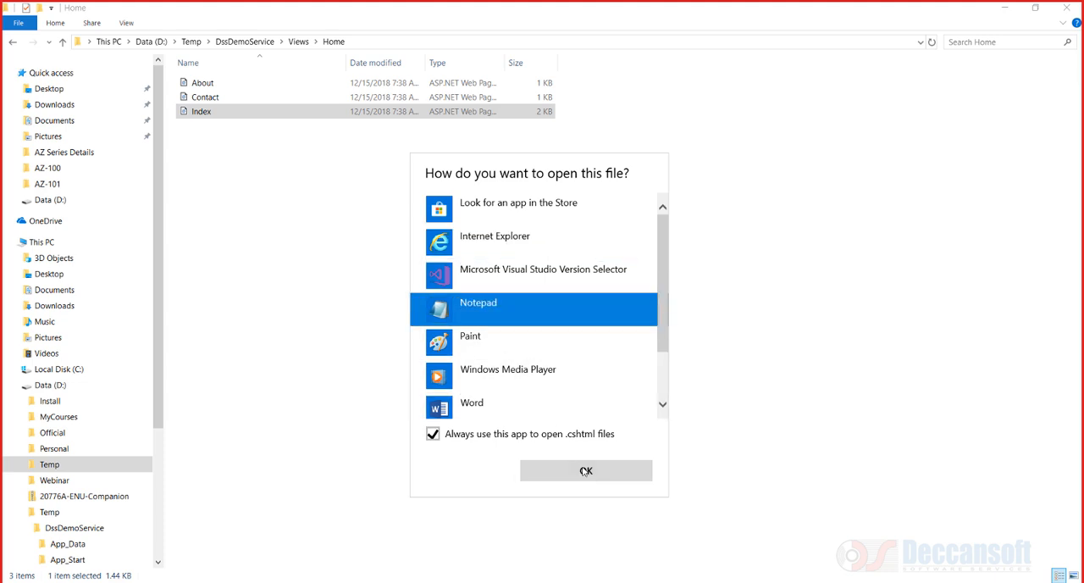
click(584, 471)
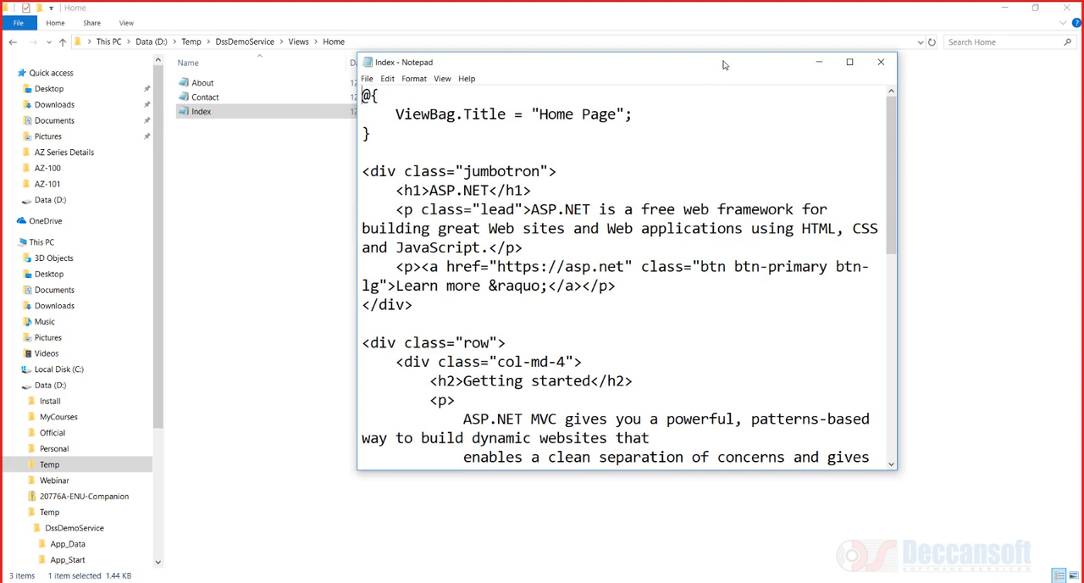
Insert a new empty <p></p> paragraph below the Getting started paragraph's opening tag in Index.cshtml
double_click(724, 65)
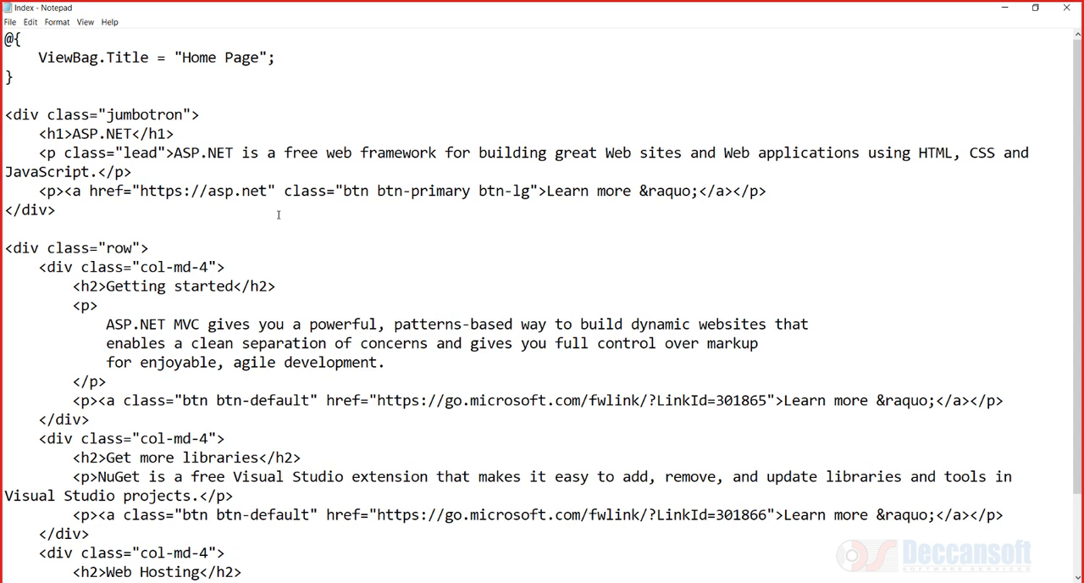
click(269, 300)
key(Return)
key(Return)
key(Up)
key(Tab)
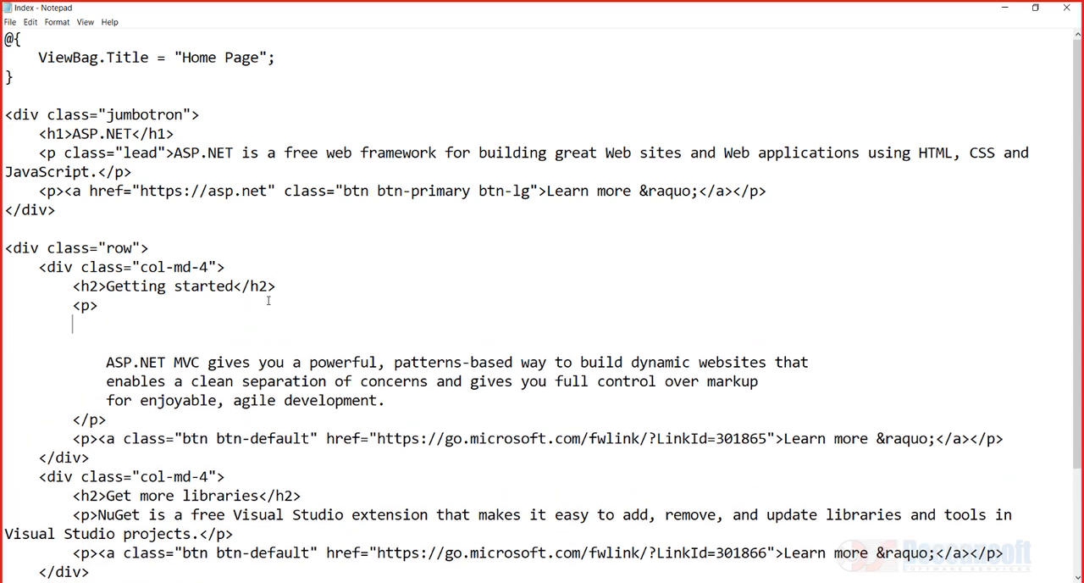
text(<p>)
key(Return)
key(Return)
key(Tab)
text(</P)
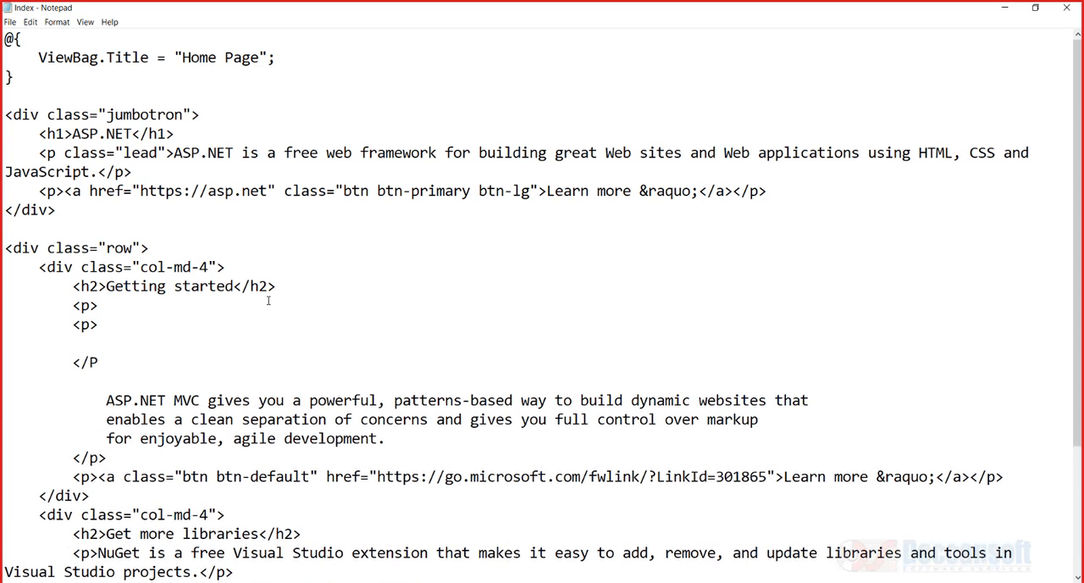
key(BackSpace)
text(p>)
key(Up)
key(Tab)
key(Tab)
text(K1 = <)
key(BackSpace)
text(@System.Conf)
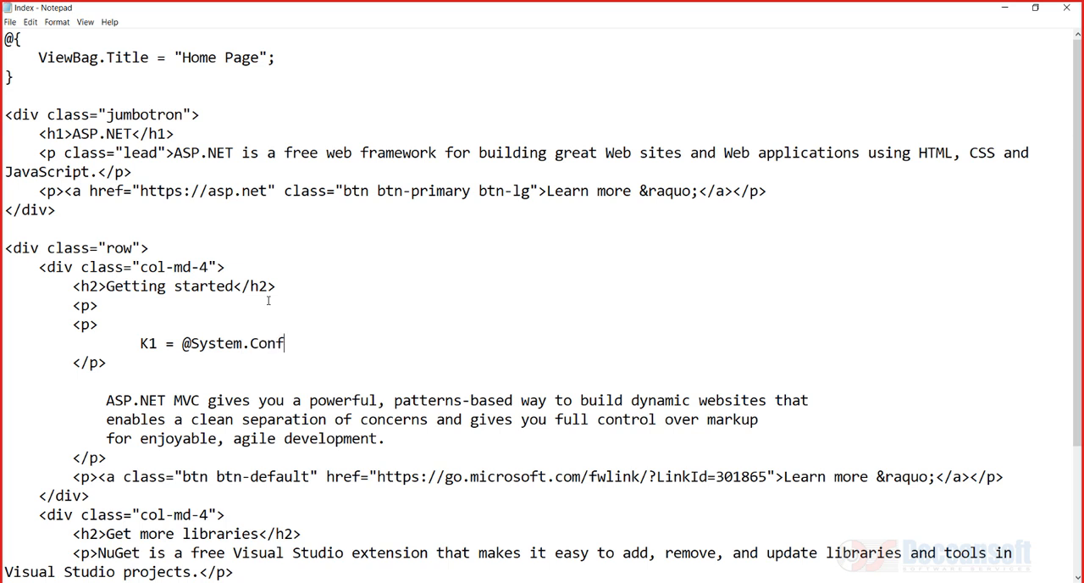
text(iguration.)
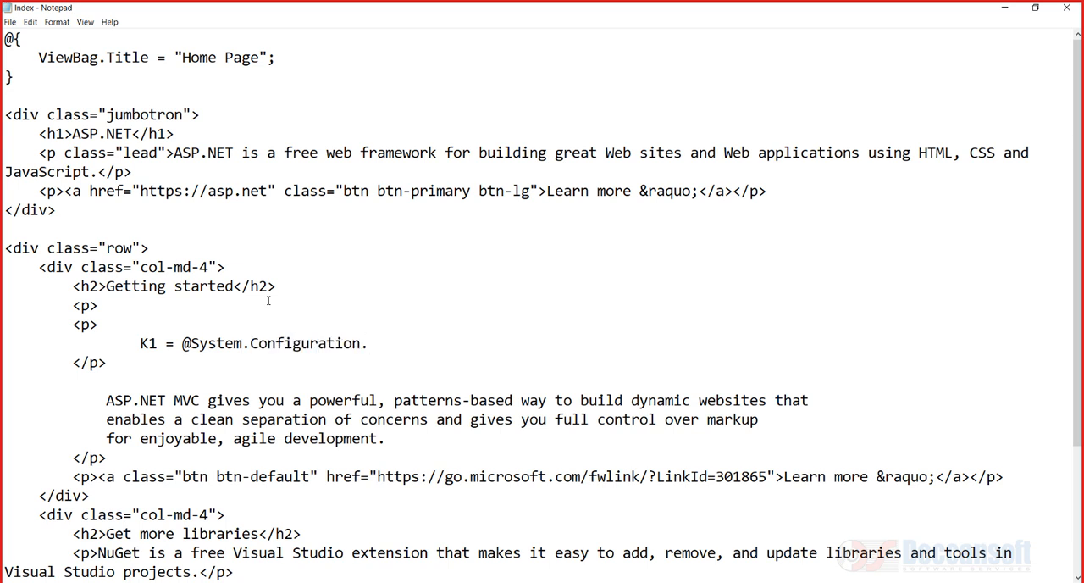
text(ConfirationManager.)
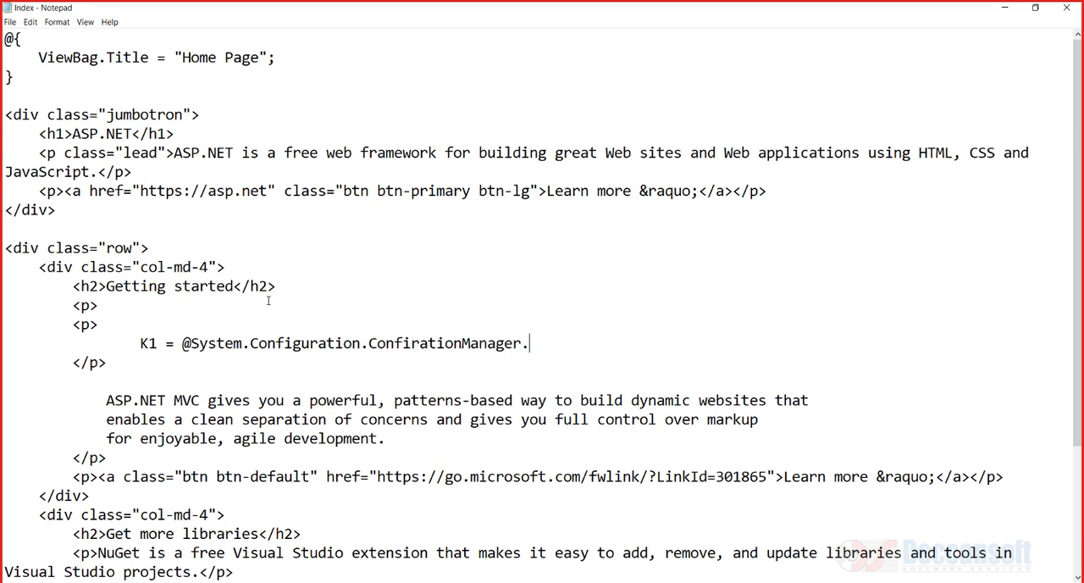
text(AppSettings)
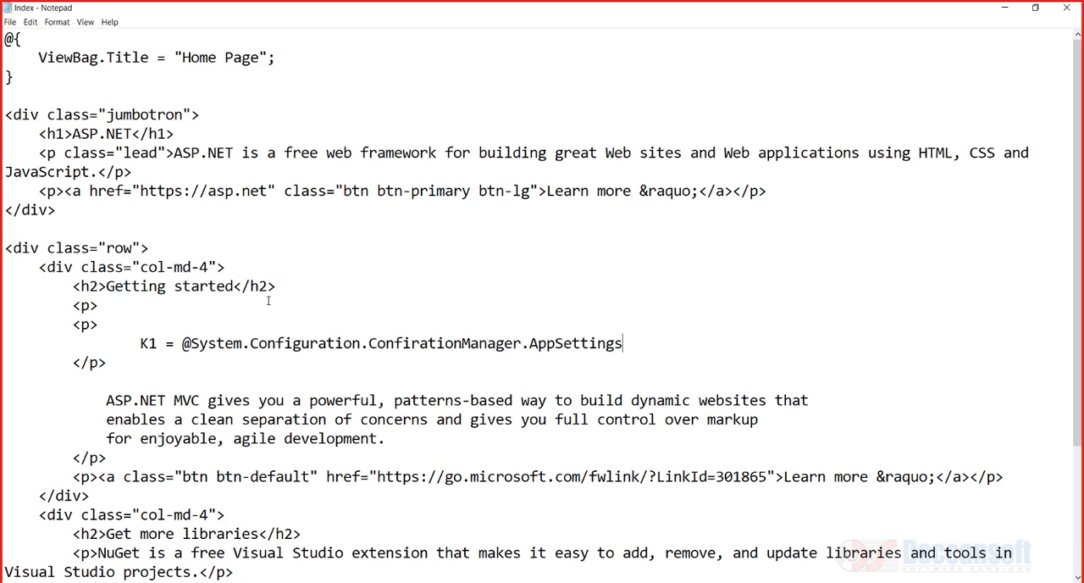
text(["k1"] <br>)
Duplicate the K1 line on the next line
key(Return)
key(shift+Up)
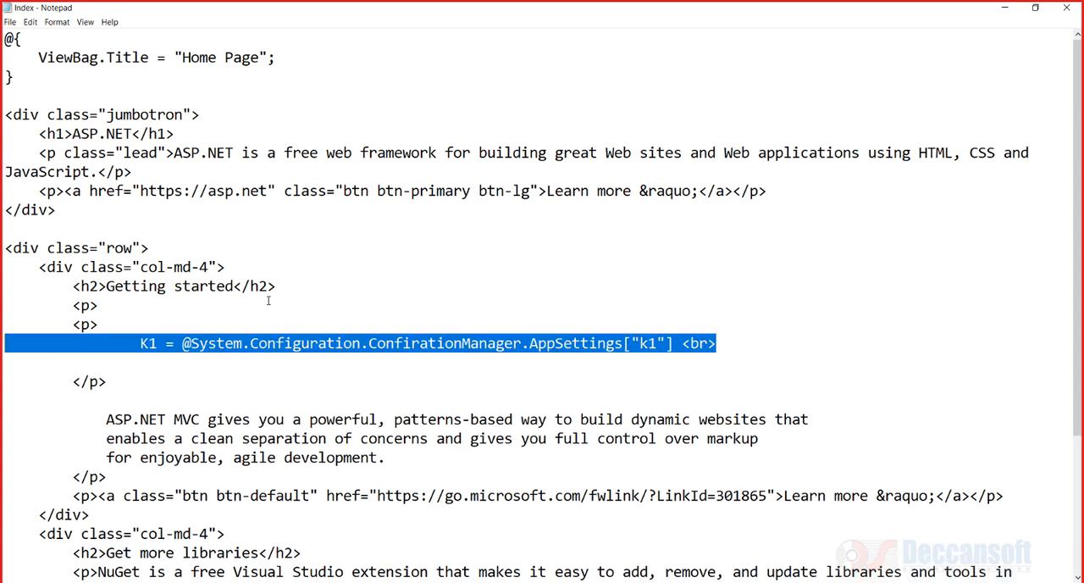
key(ctrl+c)
key(Down)
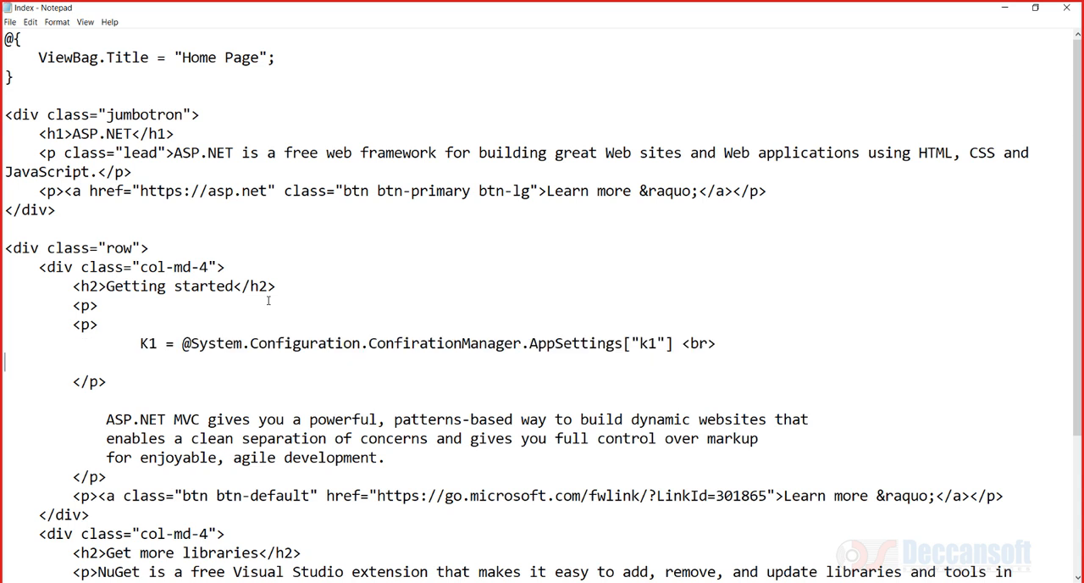
key(ctrl+v)
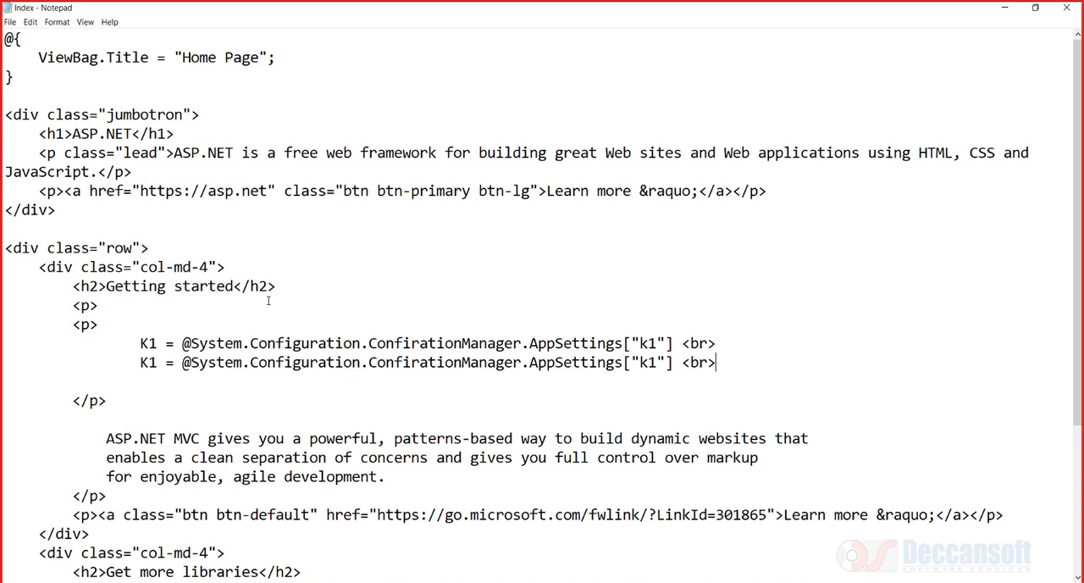
Change the duplicated line to read K2 and AppSettings["k2"]
drag(648, 363, 657, 362)
text(2)
drag(150, 362, 158, 363)
text(2)
key(alt+Tab)
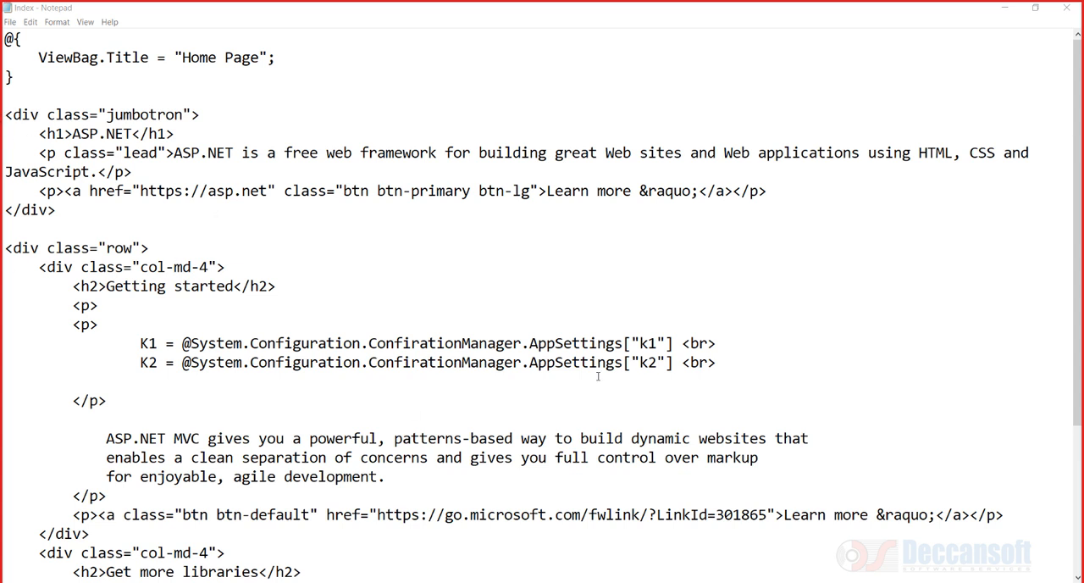
Correct ConfirationManager to ConfigurationManager in both the K1 and K2 lines
click(615, 399)
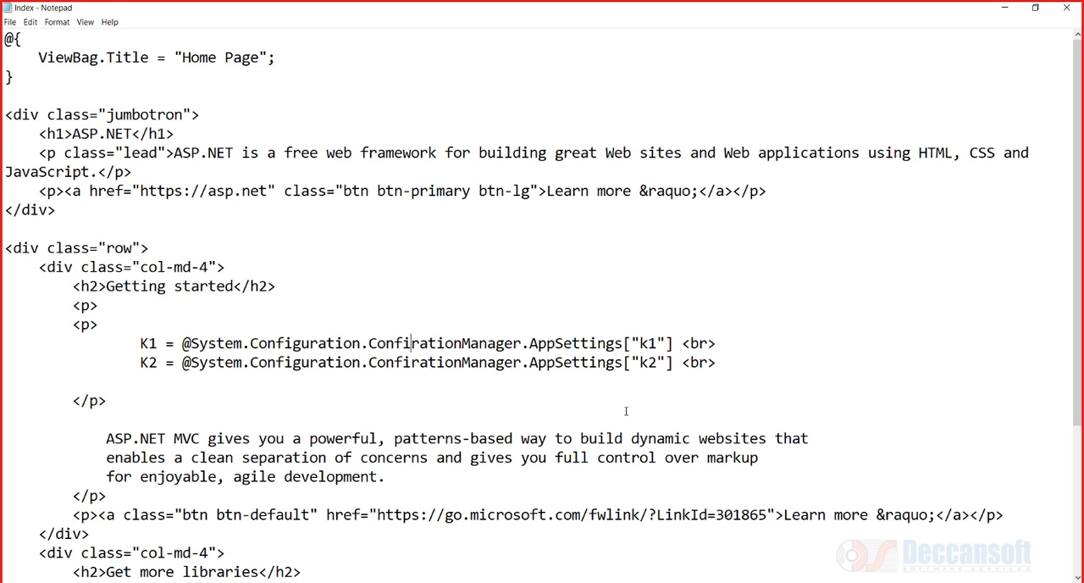
text(gu)
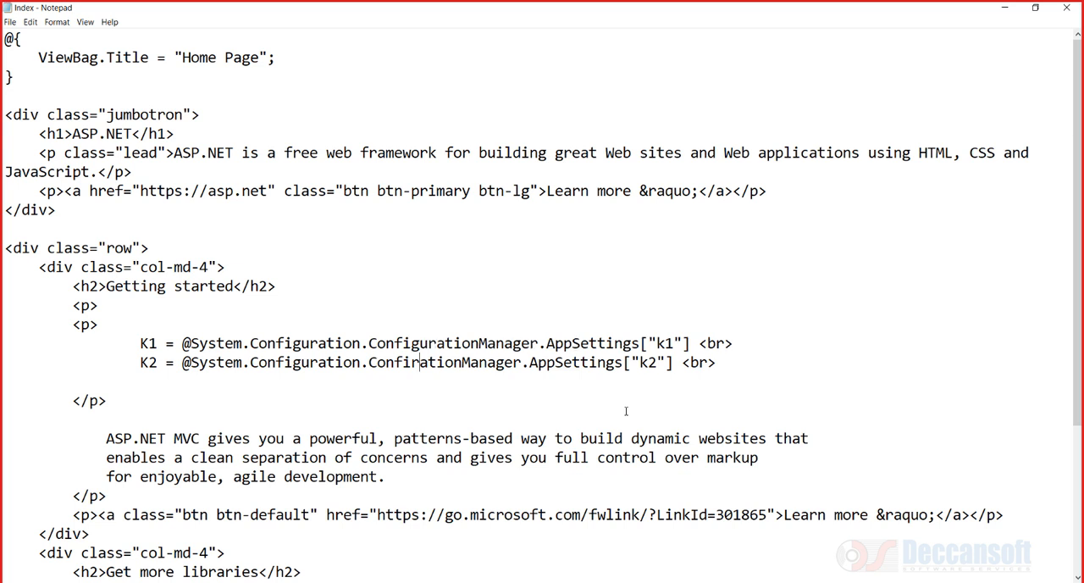
text(gu)
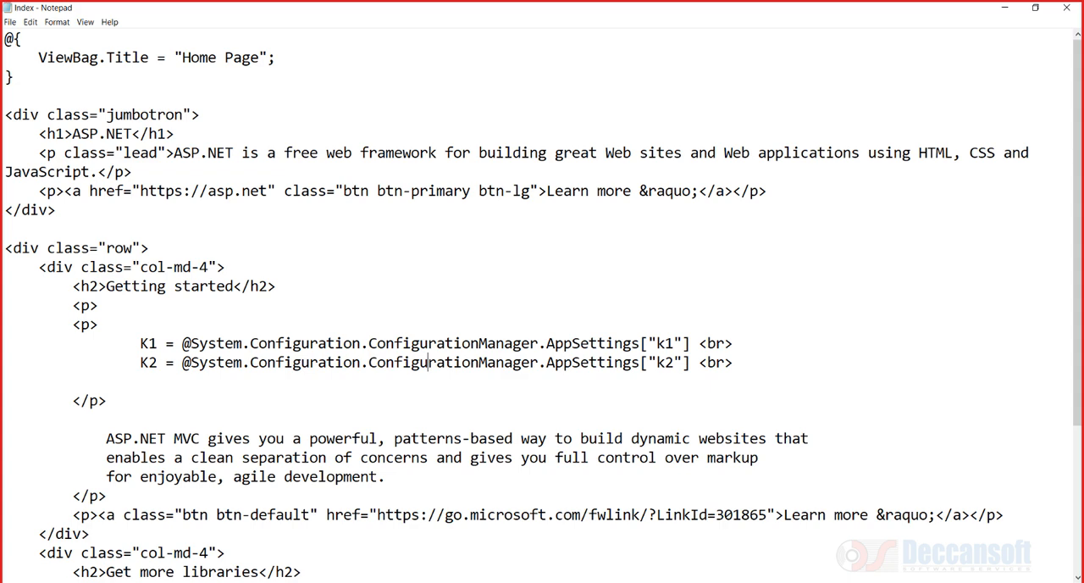
Launch Visual Studio 2017 and open the recent DssDemoService.sln solution
key(super)
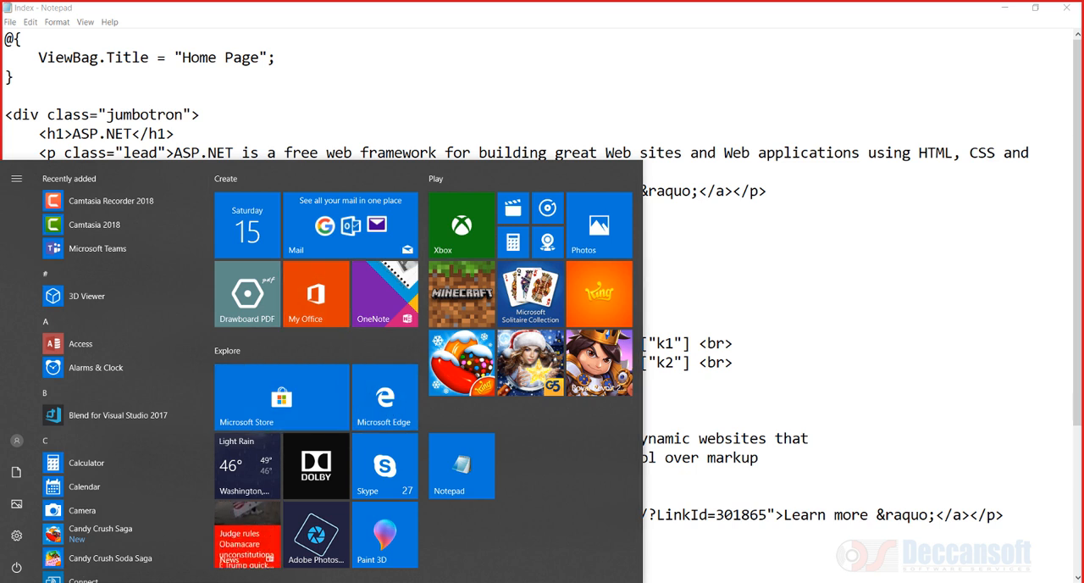
text(vi)
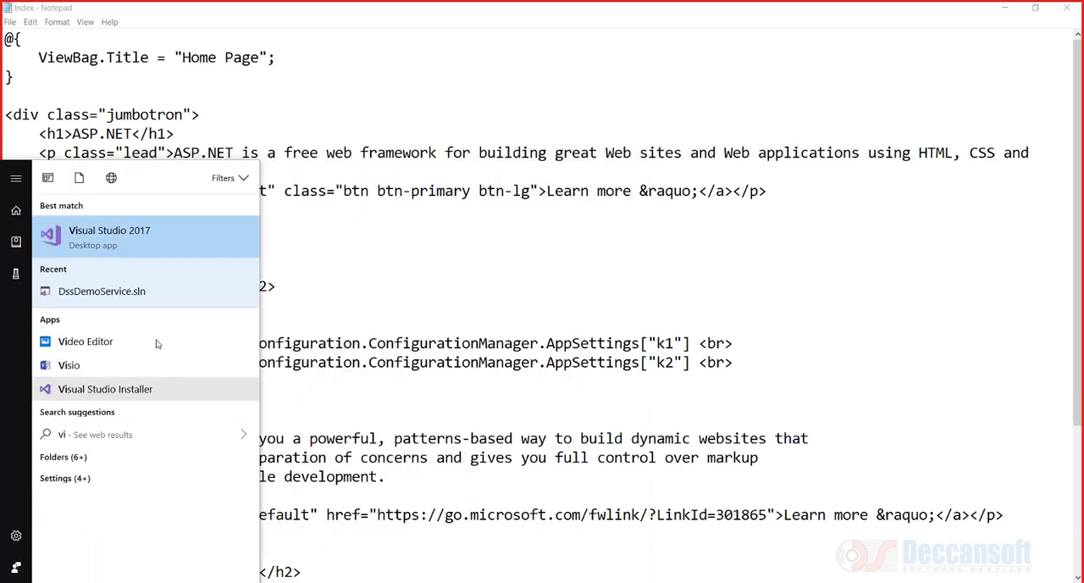
click(140, 247)
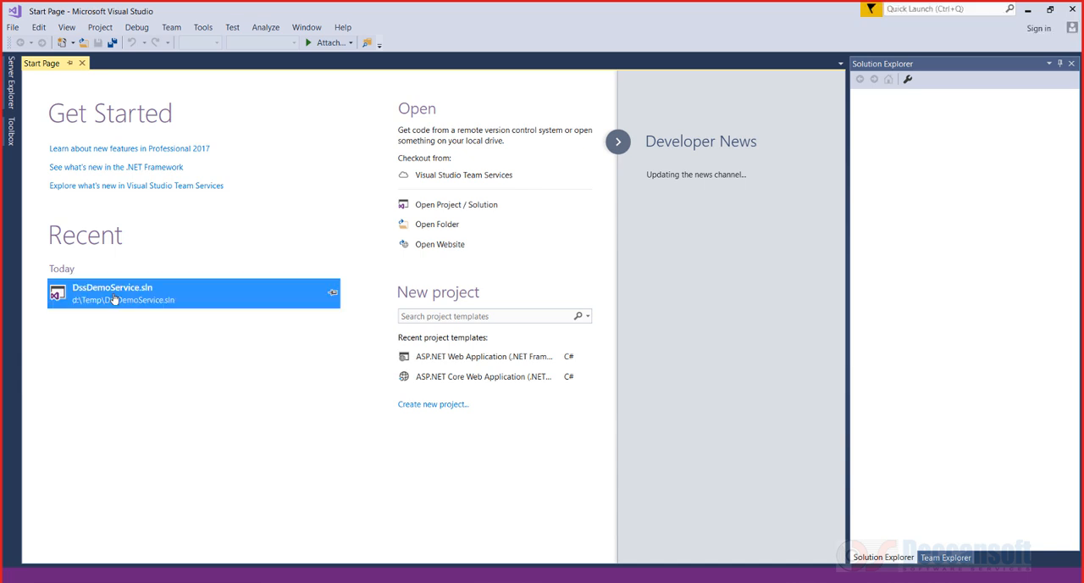
click(114, 299)
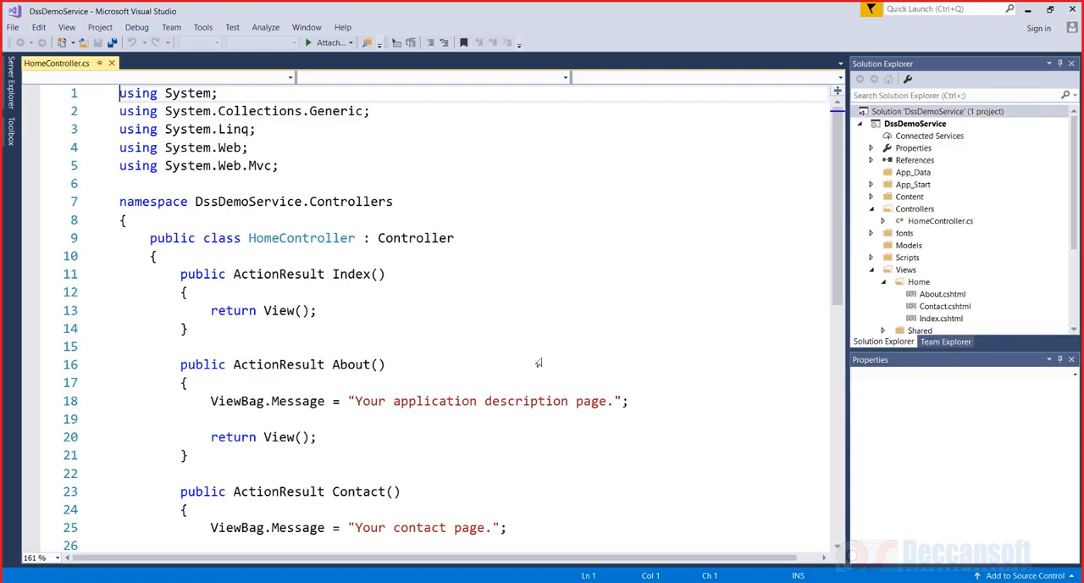
Run the project with debugging and open the root Web.config from Solution Explorer
click(542, 357)
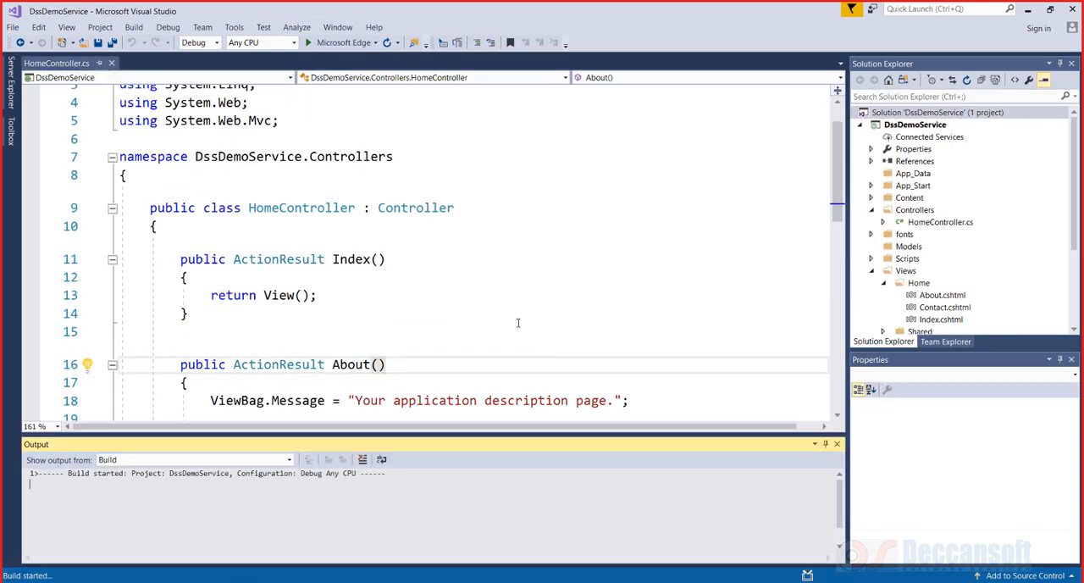
key(F5)
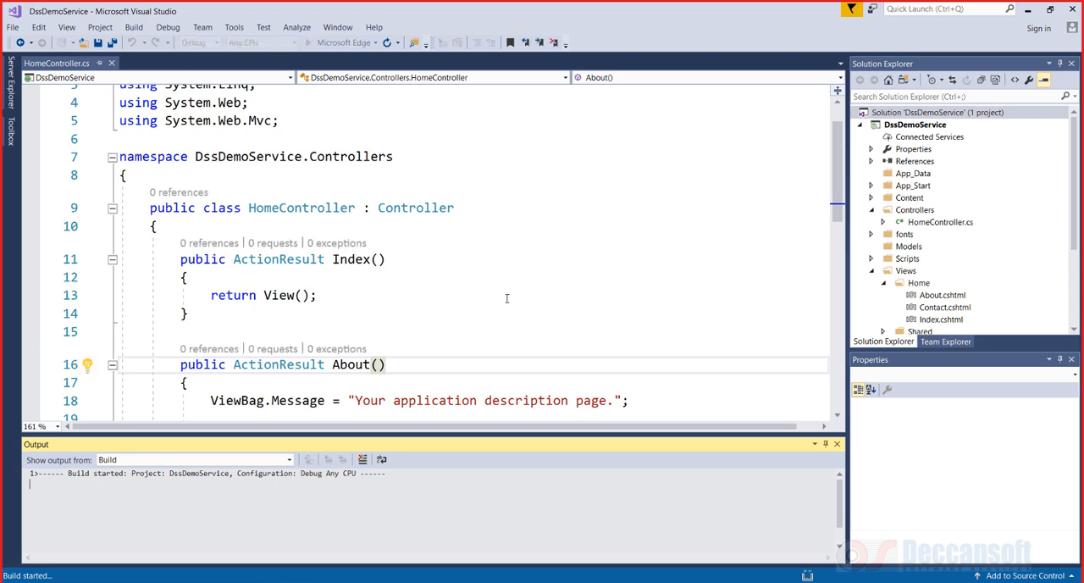
scroll(1033, 316, down, 3)
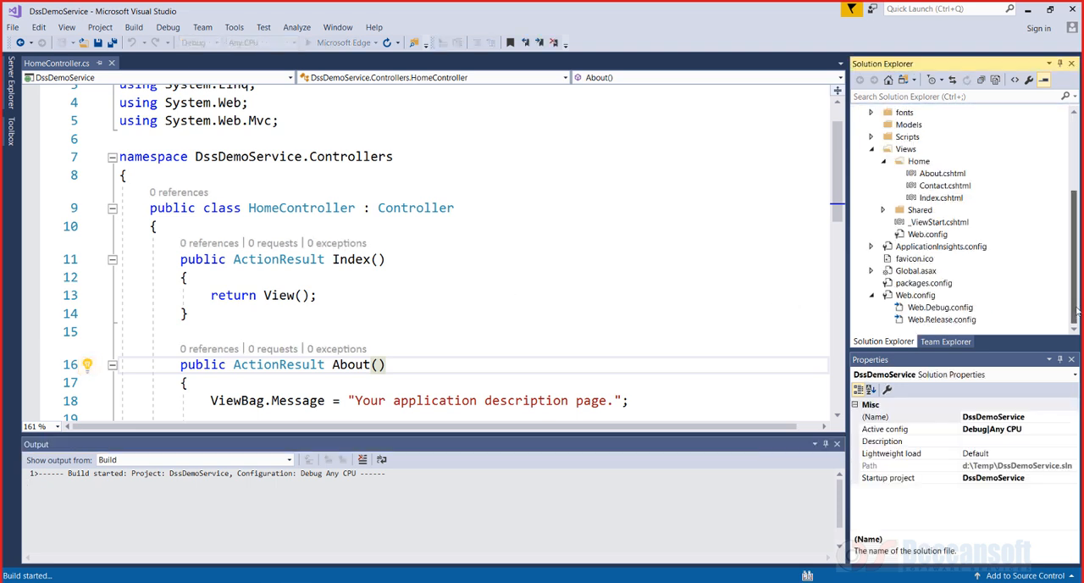
double_click(916, 296)
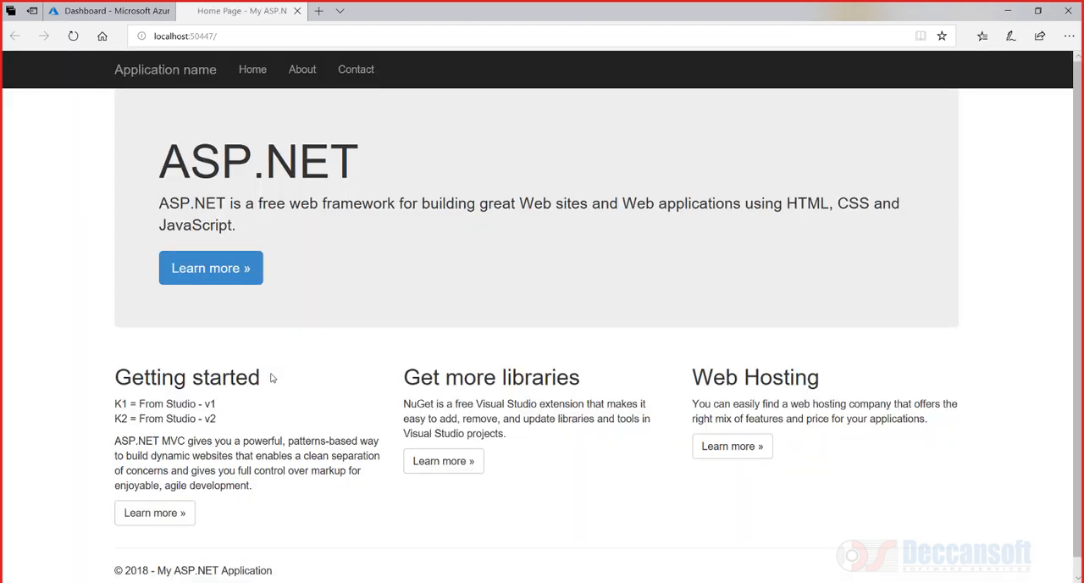
Select the K1 and K2 lines shown under Getting started on the running home page
drag(234, 423, 98, 406)
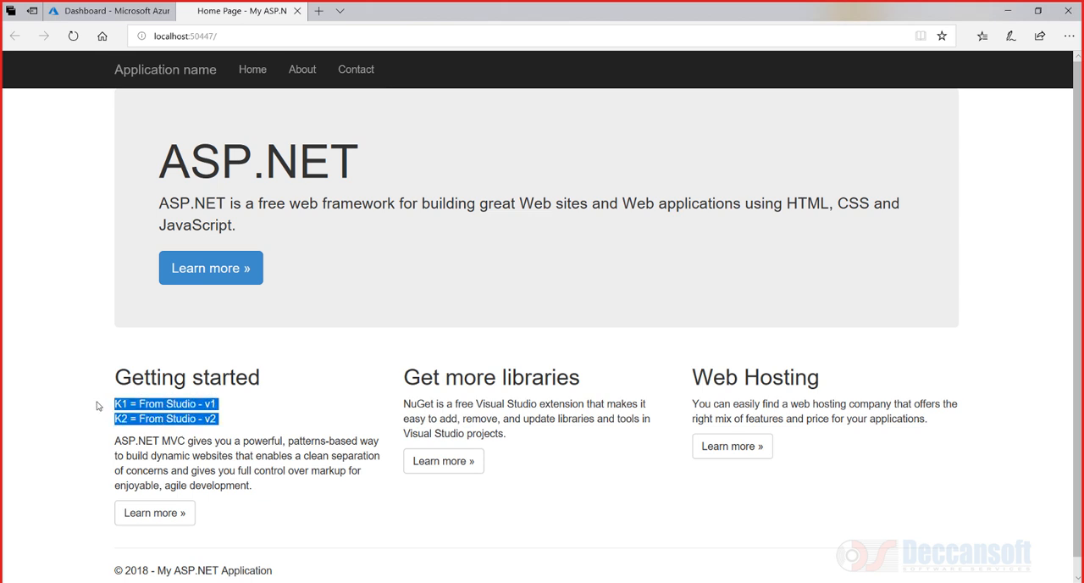
scroll(370, 421, down, 1)
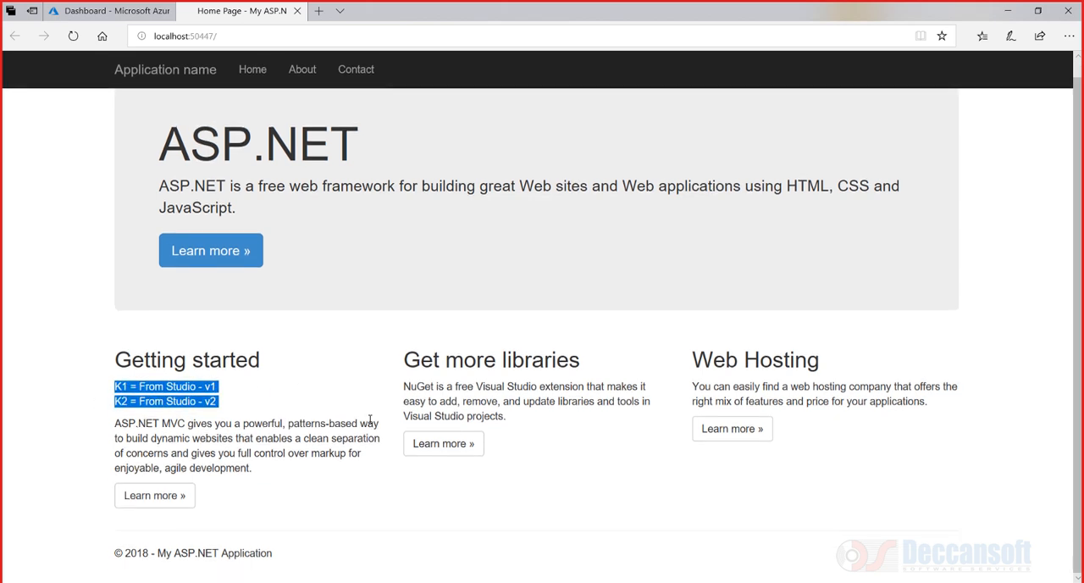
key(alt+Tab)
Review the Web.Config and Default.aspx sample code blocks in the Word notes document
scroll(201, 301, up, 5)
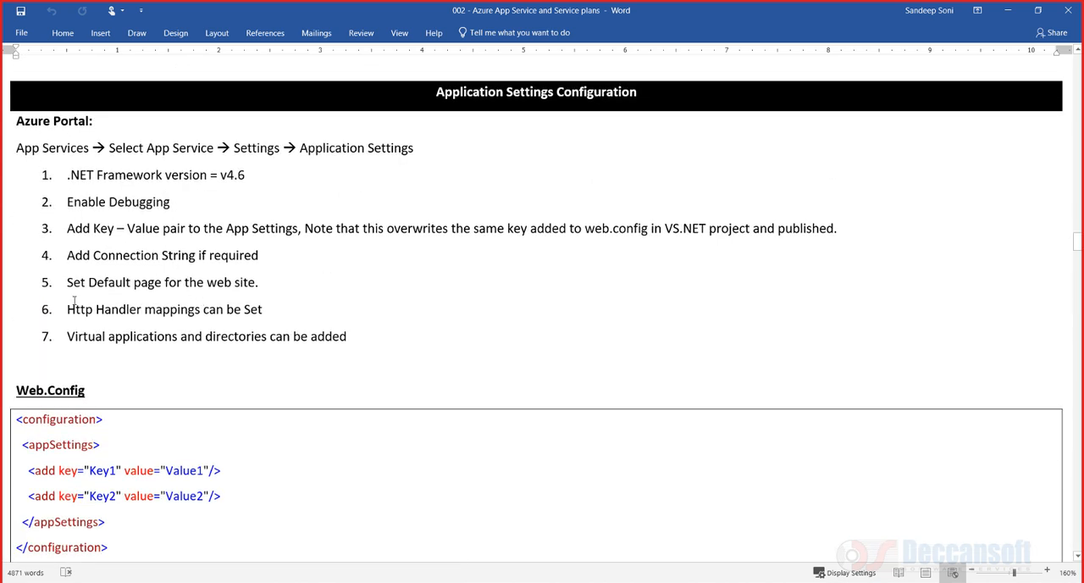
scroll(169, 366, down, 5)
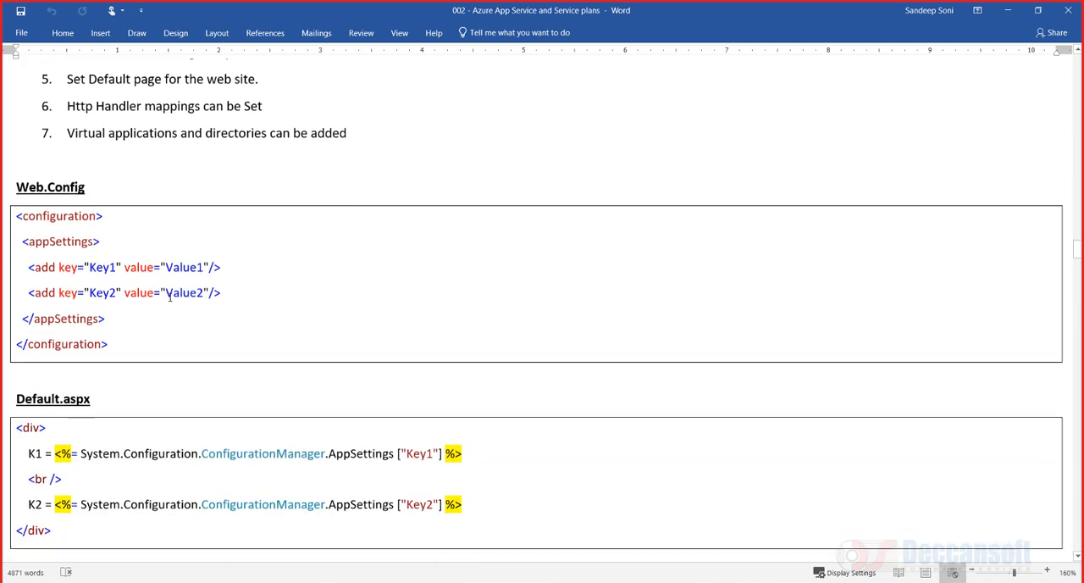
drag(222, 293, 3, 269)
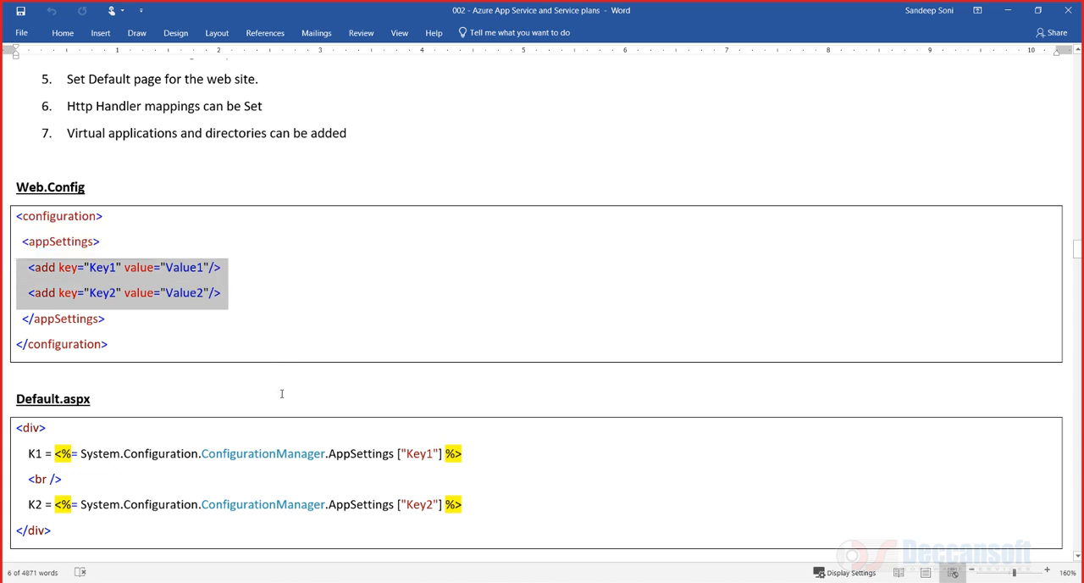
scroll(280, 394, down, 3)
drag(94, 431, 13, 322)
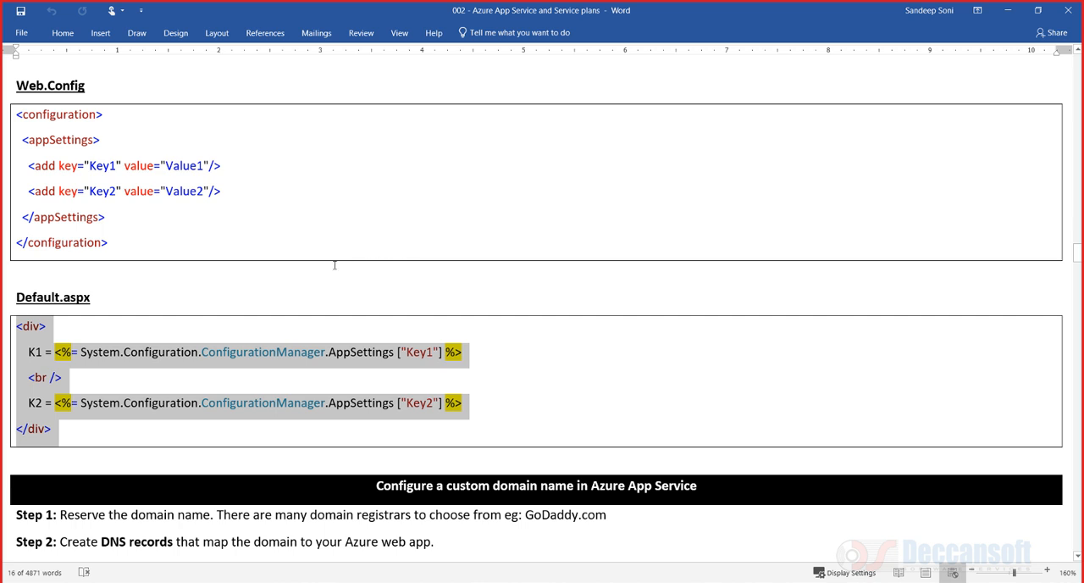
Rename the Default.aspx heading in the notes to /Views/Home/Index.cshtml and save the document
drag(98, 296, 15, 298)
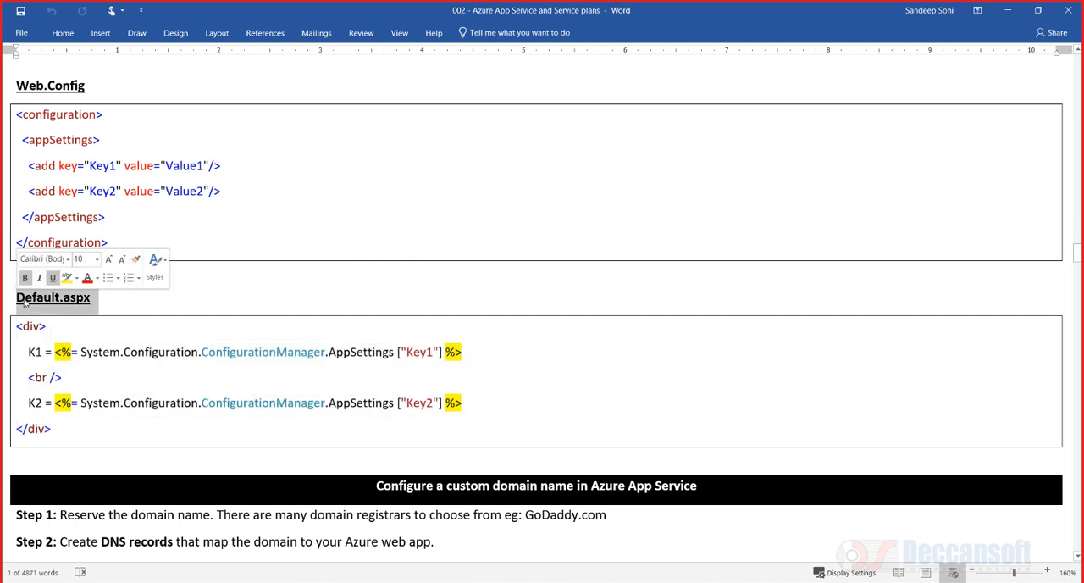
text(/Views)
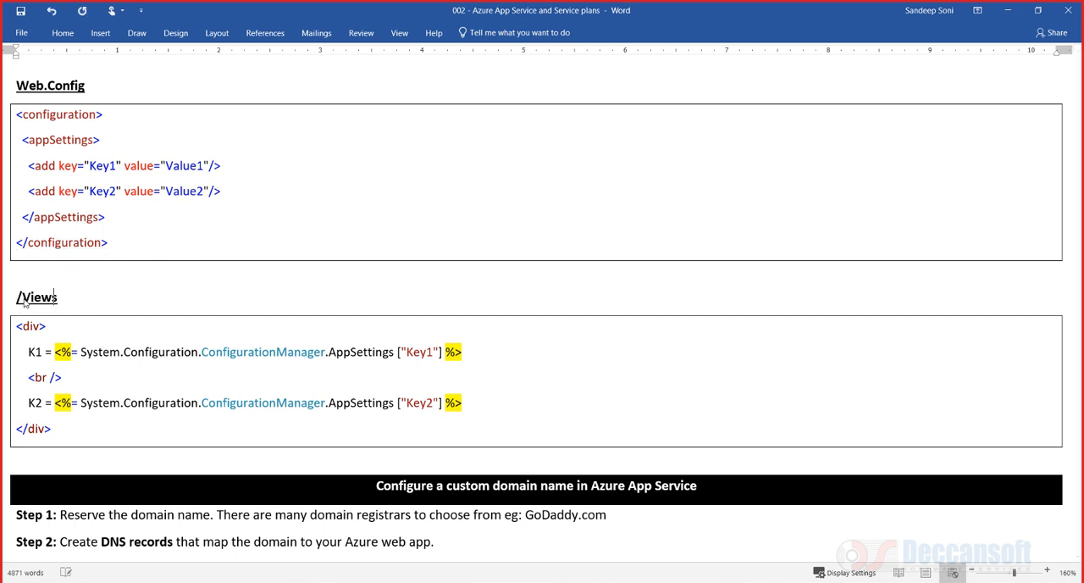
text(/Home/Index.)
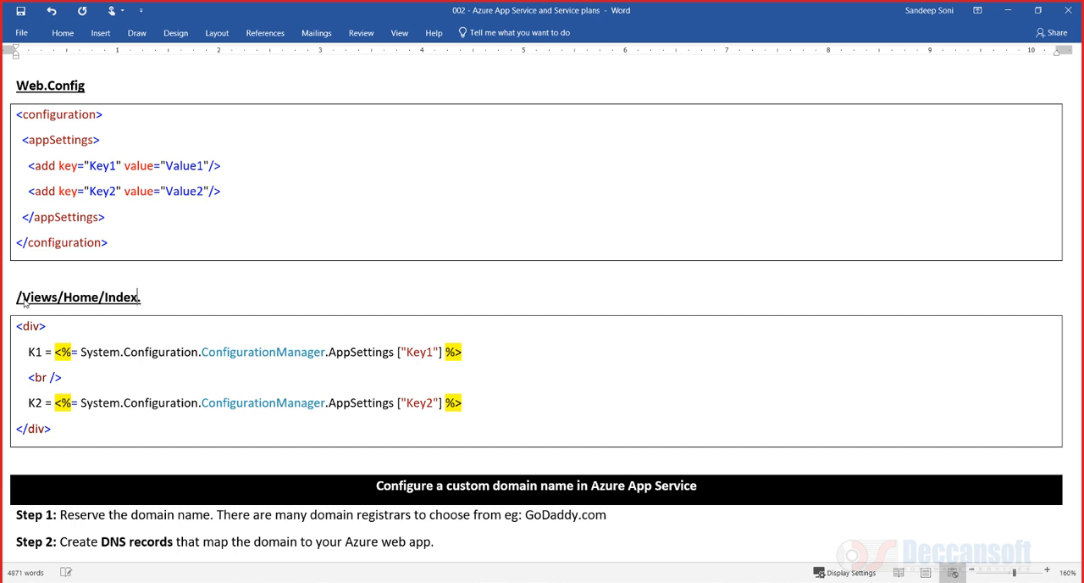
text(cshtml)
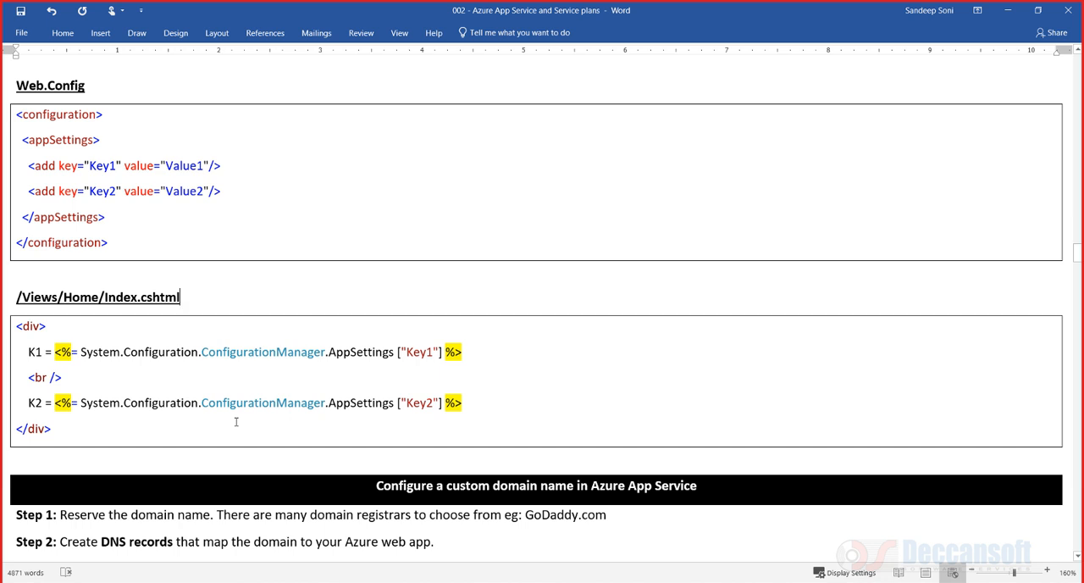
key(ctrl+s)
Return to Visual Studio, select Web.config and collapse the Views folder in Solution Explorer
scroll(300, 420, up, 2)
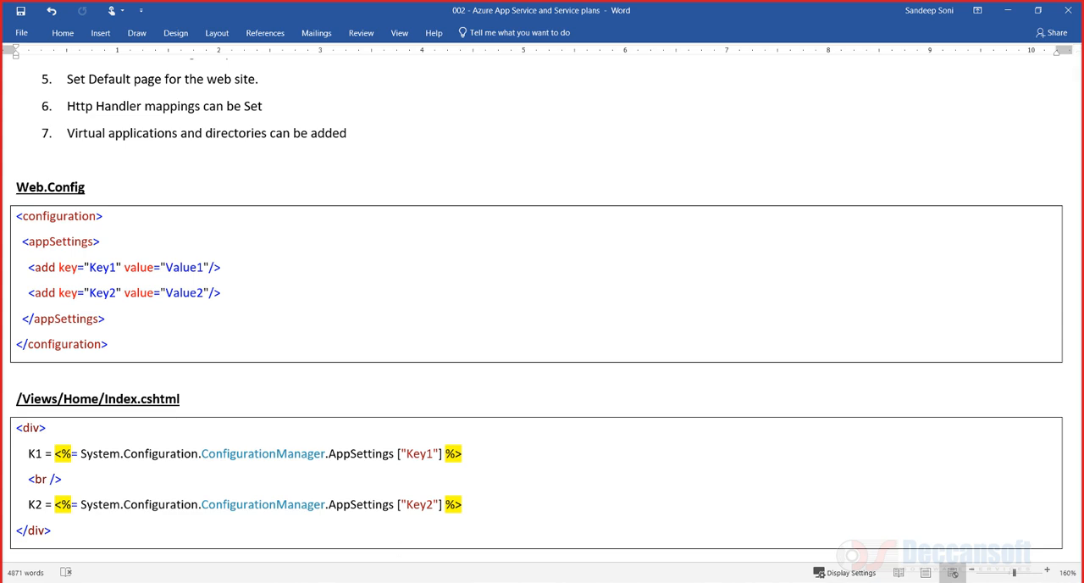
mouse_move(640, 581)
click(638, 542)
click(467, 359)
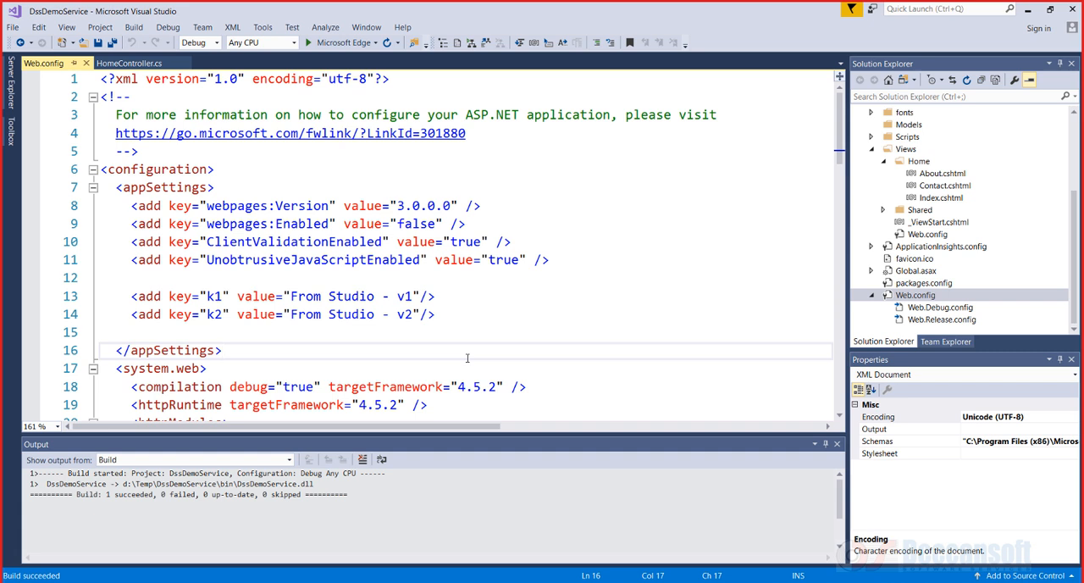
click(1055, 295)
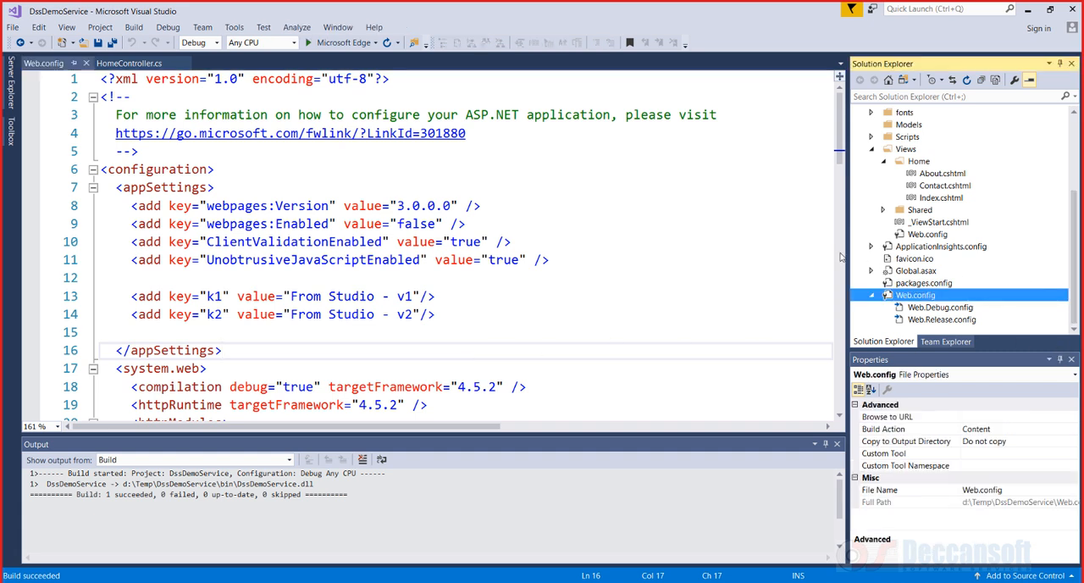
scroll(936, 173, up, 2)
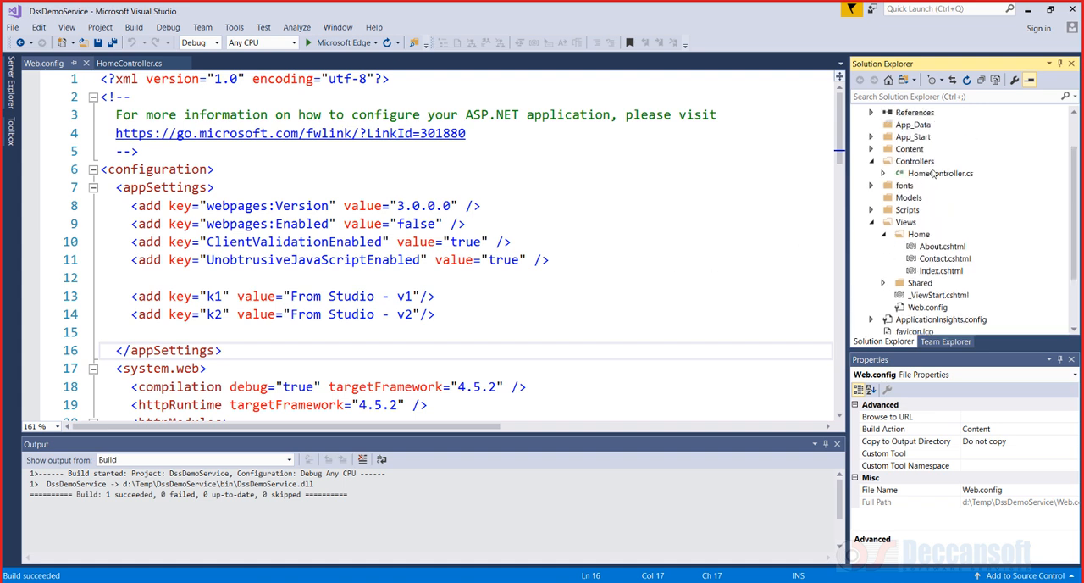
click(872, 223)
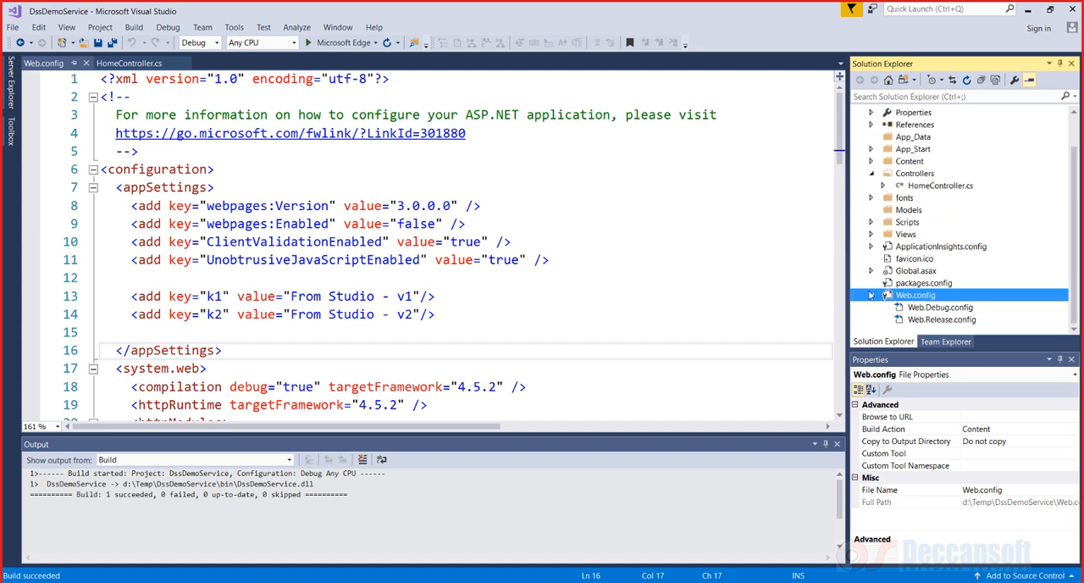
Preview Web.Debug.config, then open Web.Release.config in the editor
click(939, 307)
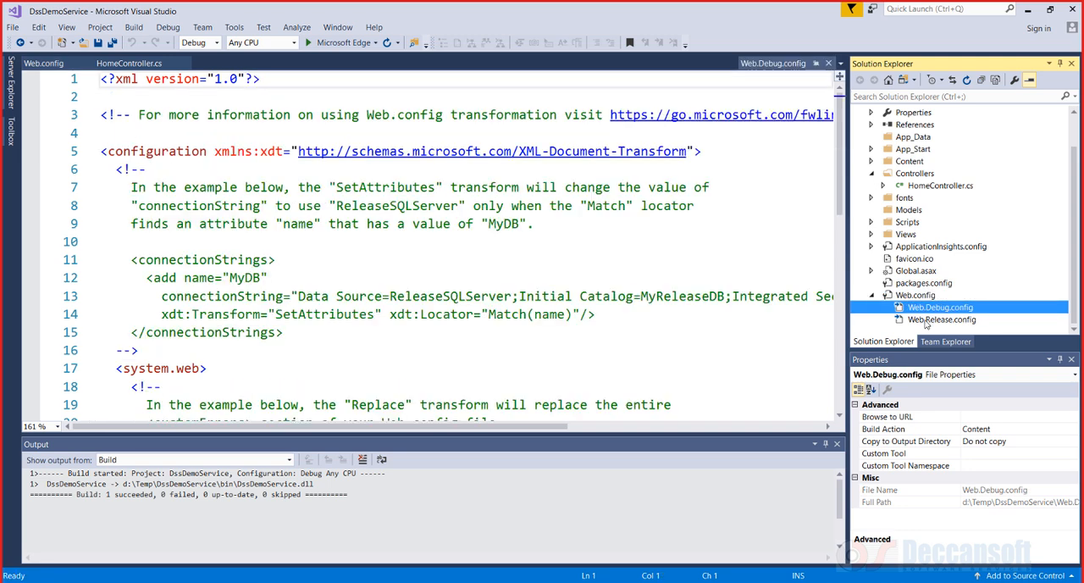
click(926, 320)
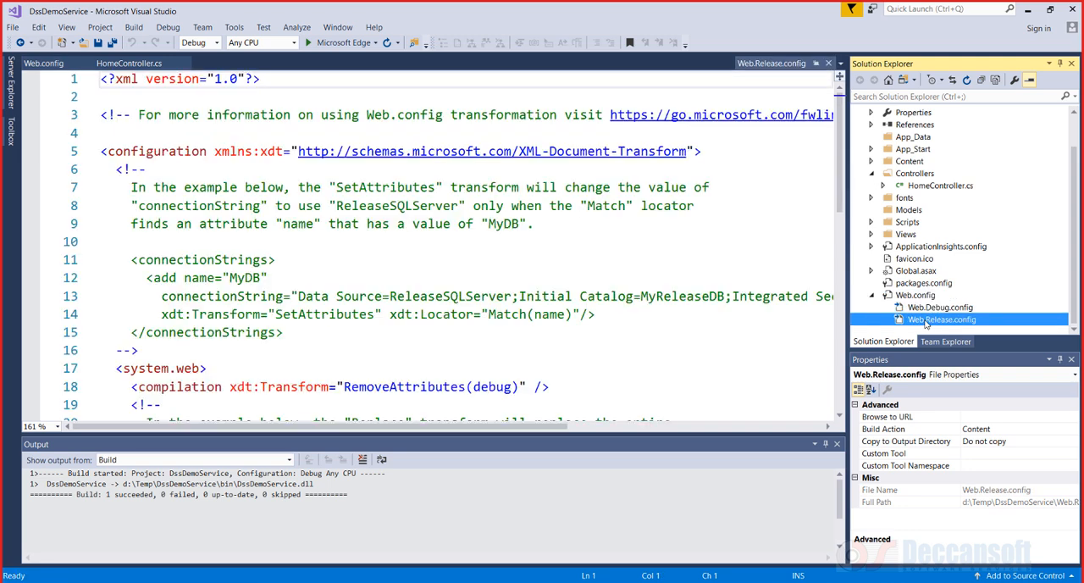
click(922, 310)
click(922, 319)
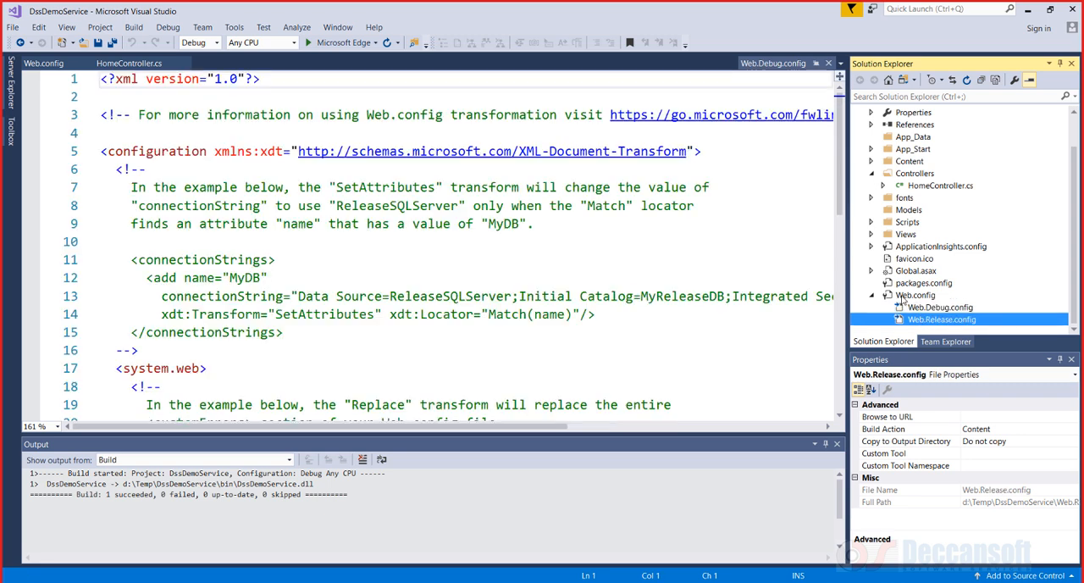
double_click(919, 320)
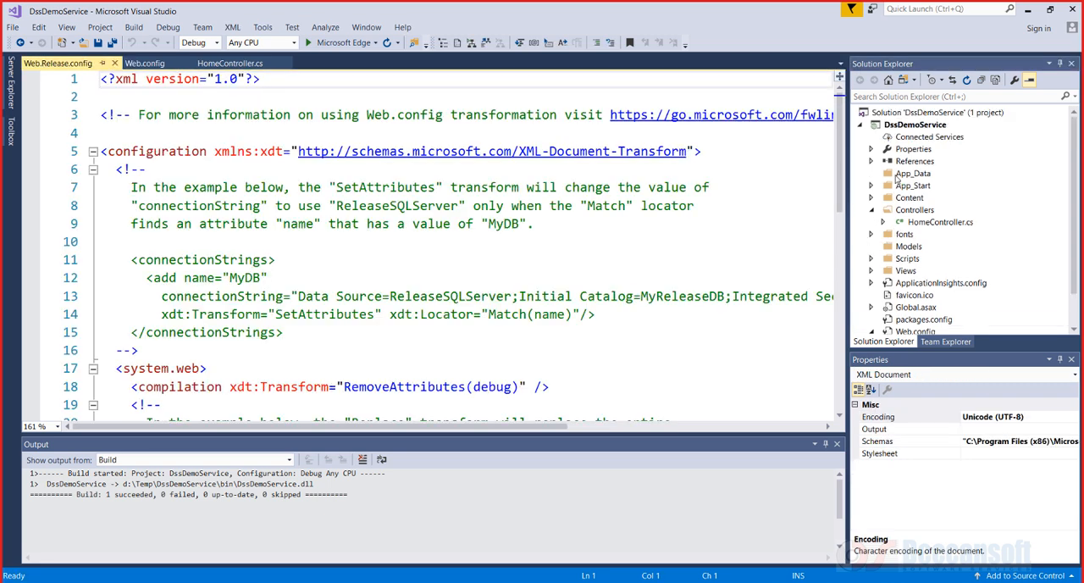
Open the Publish page for the DssDemoService project
scroll(911, 169, up, 1)
right_click(902, 165)
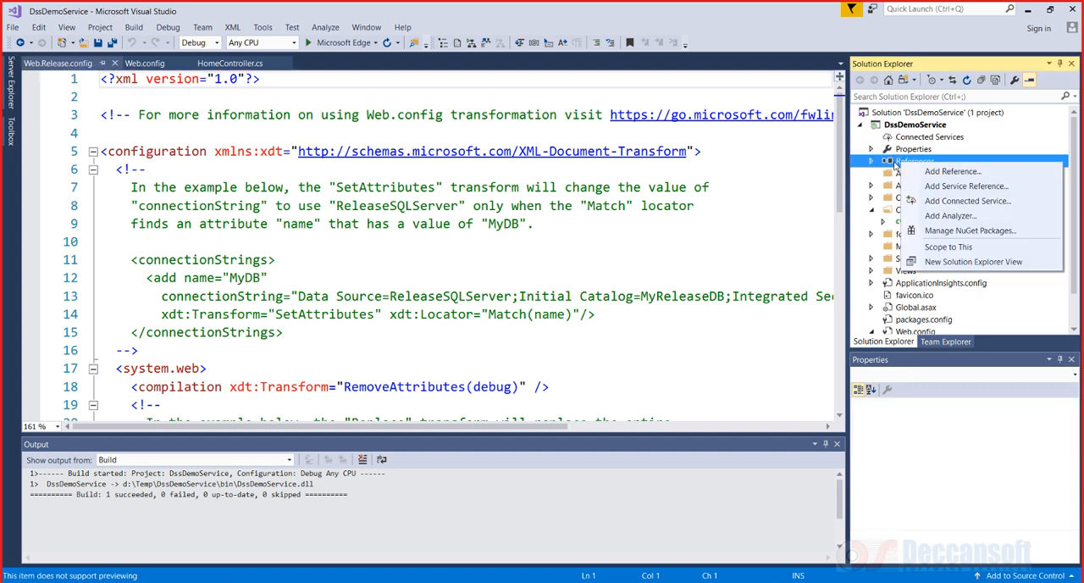
click(891, 131)
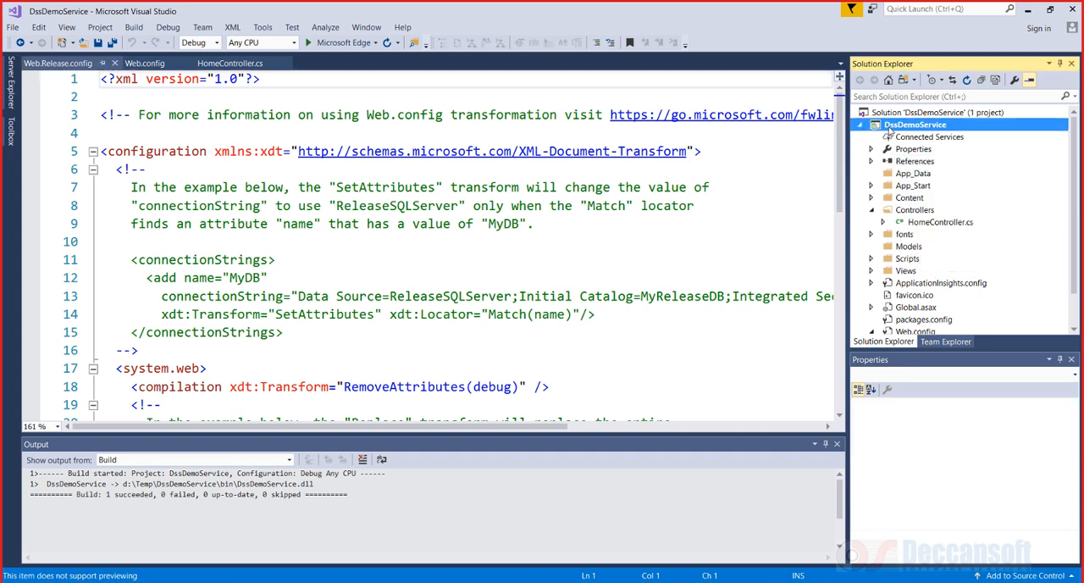
right_click(889, 126)
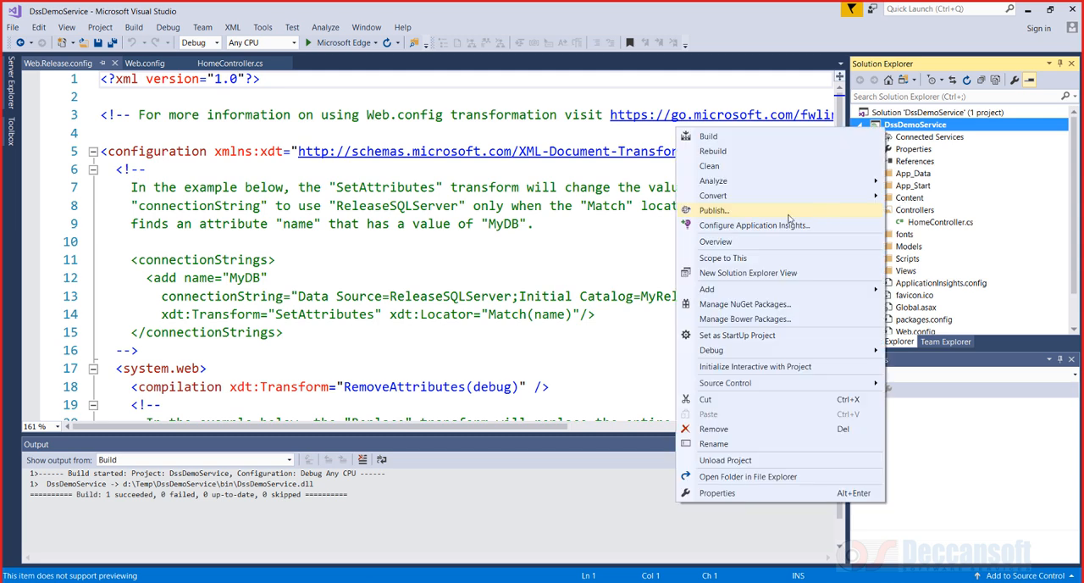
click(789, 219)
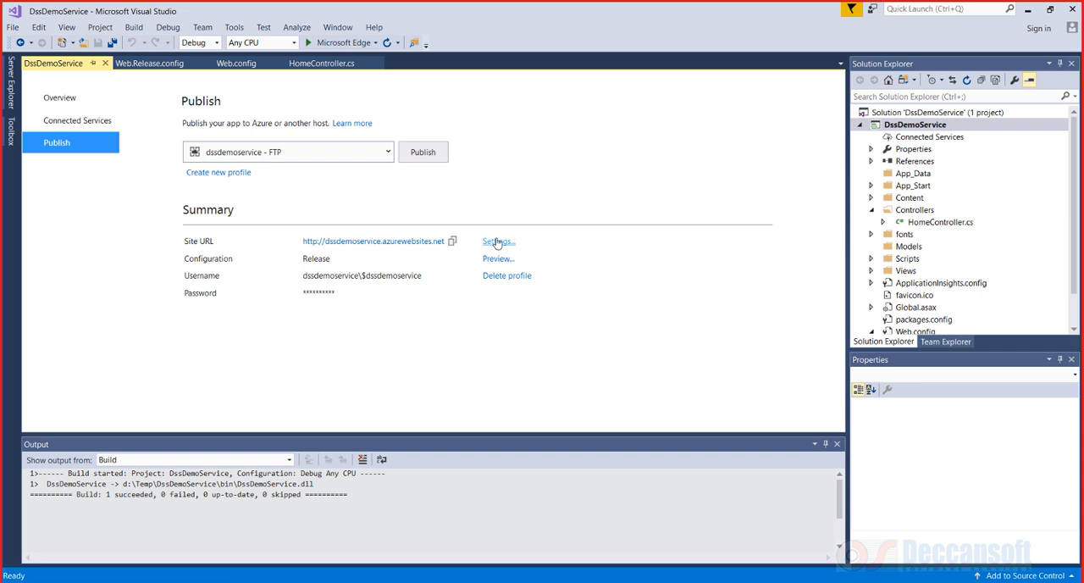
Open the publish profile settings, check the Release configuration, and save the profile
click(497, 242)
click(362, 217)
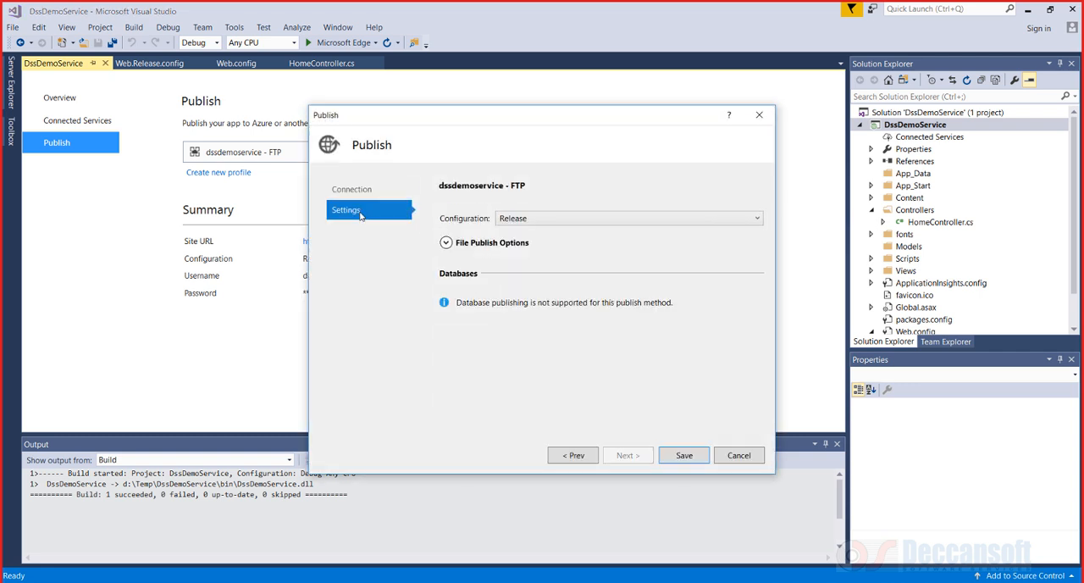
click(535, 220)
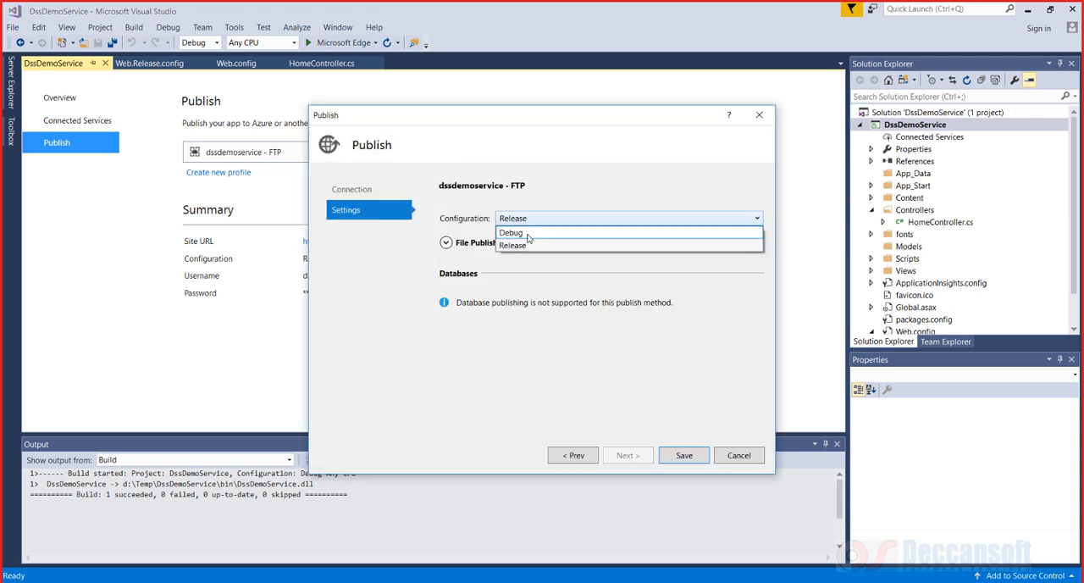
click(460, 222)
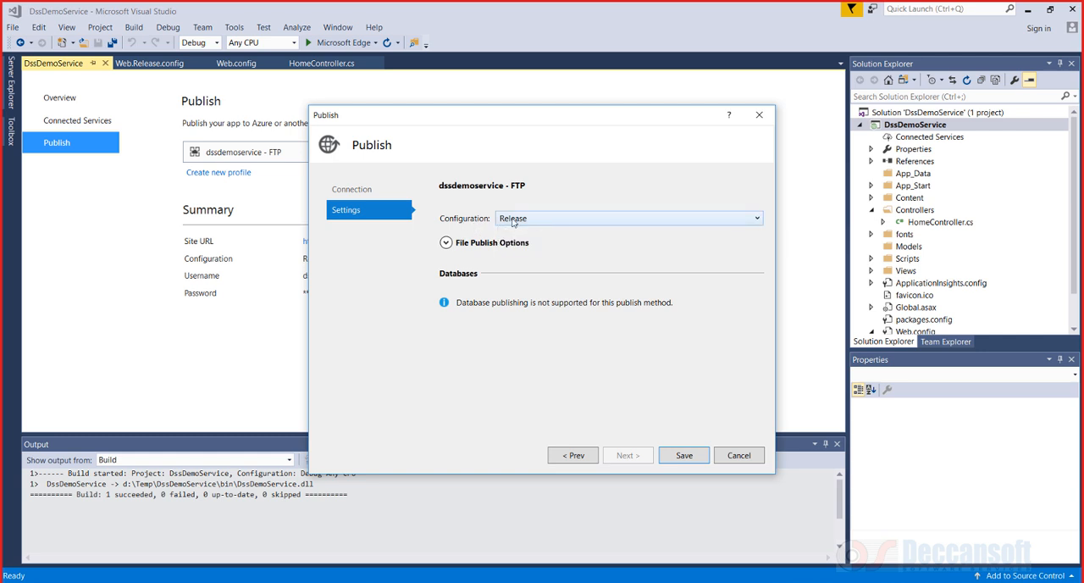
click(683, 456)
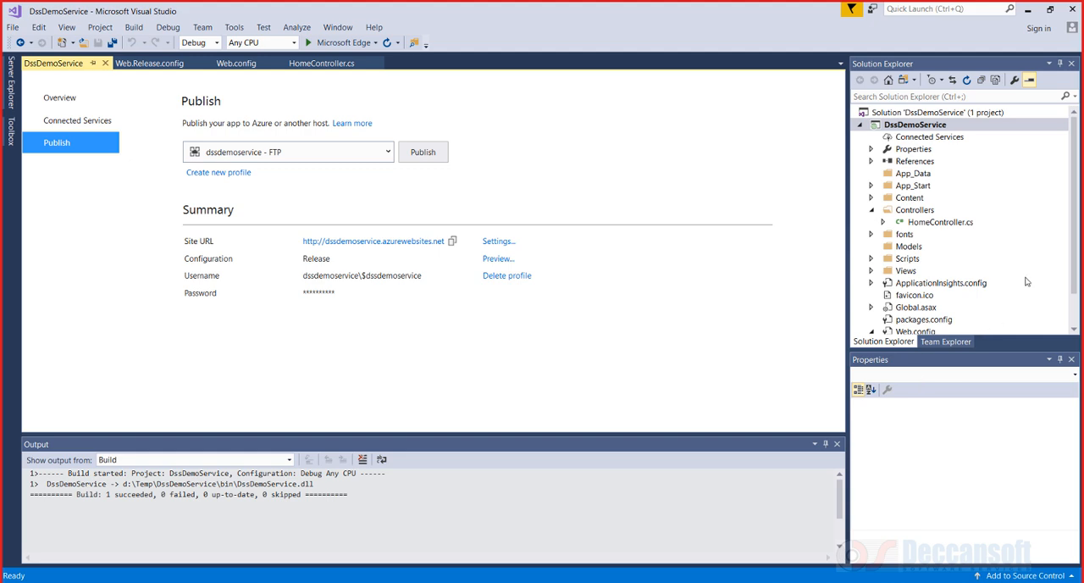
Open Web.Release.config and insert a blank line after the opening configuration element
scroll(1008, 288, down, 1)
double_click(932, 320)
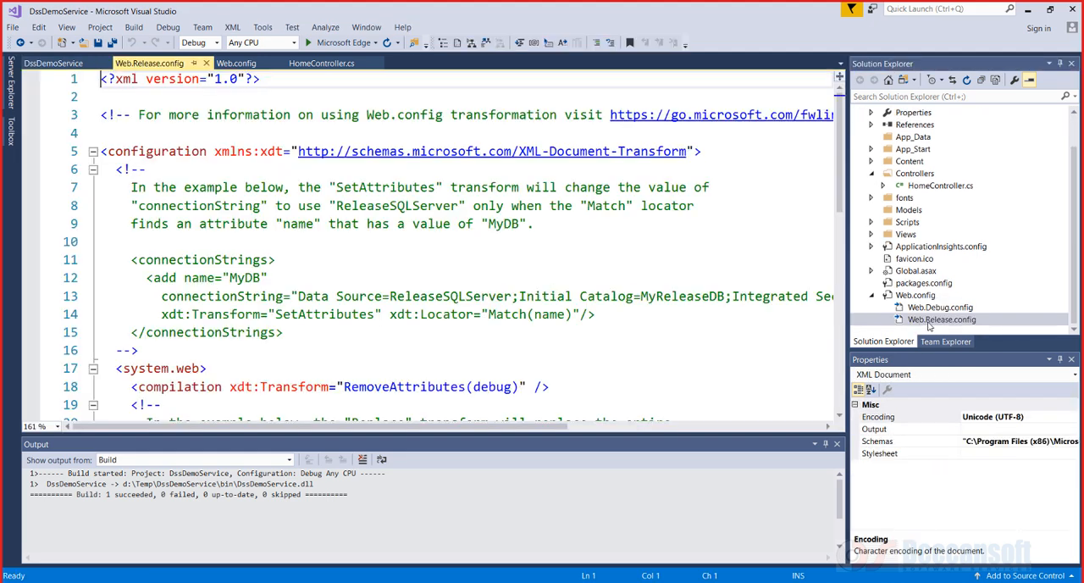
scroll(443, 309, down, 1)
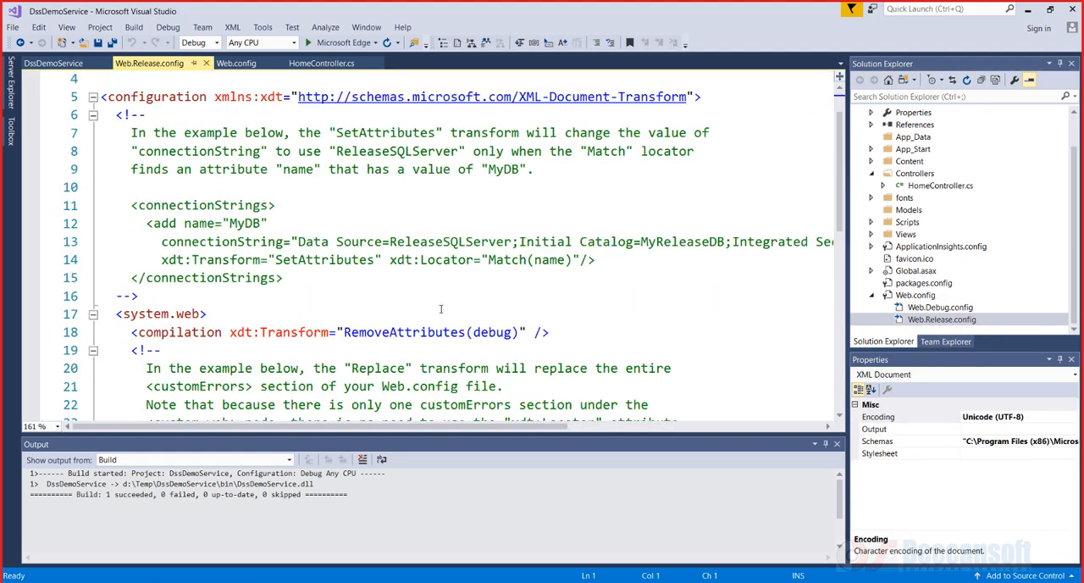
click(258, 295)
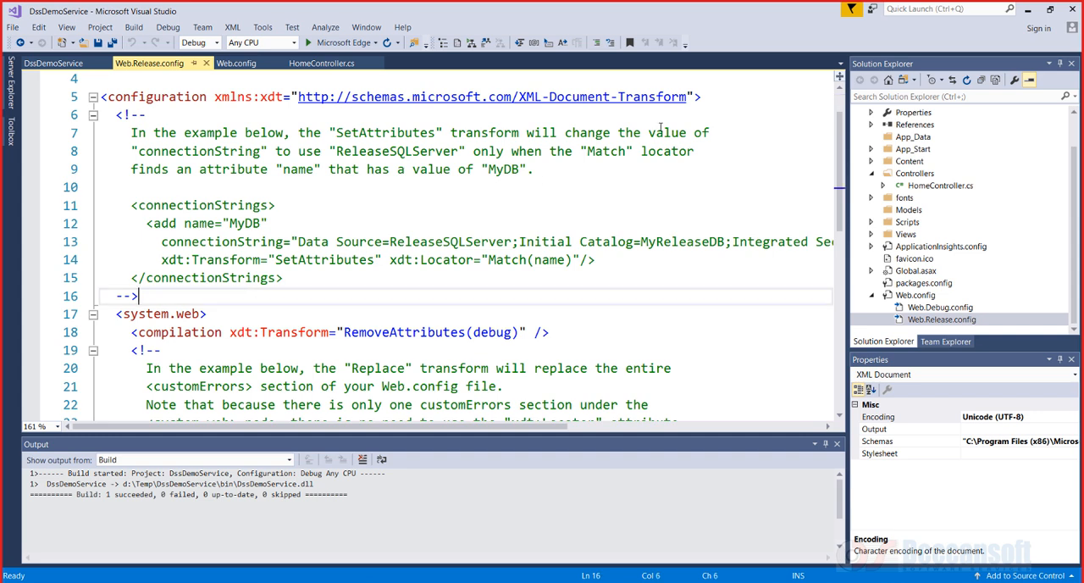
click(710, 104)
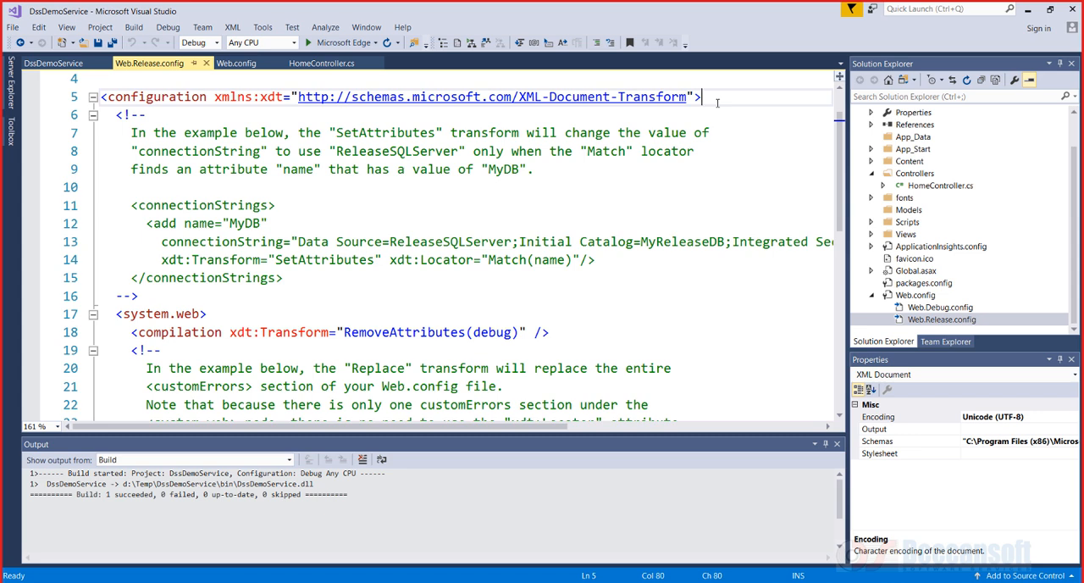
key(Return)
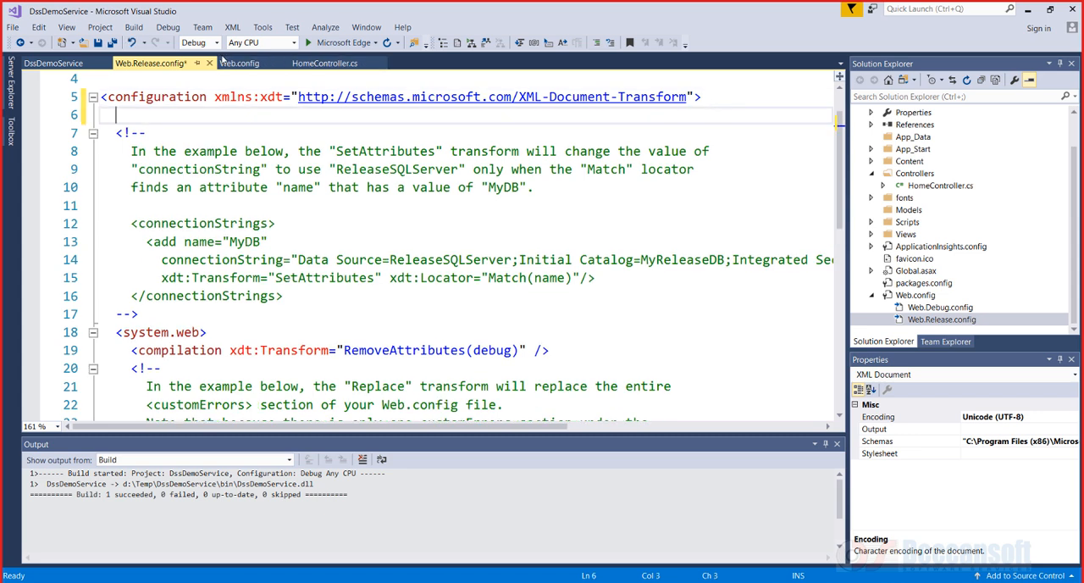
Copy the appSettings section from Web.config and paste it into Web.Release.config below the configuration element
click(223, 62)
drag(222, 350, 71, 196)
key(ctrl+c)
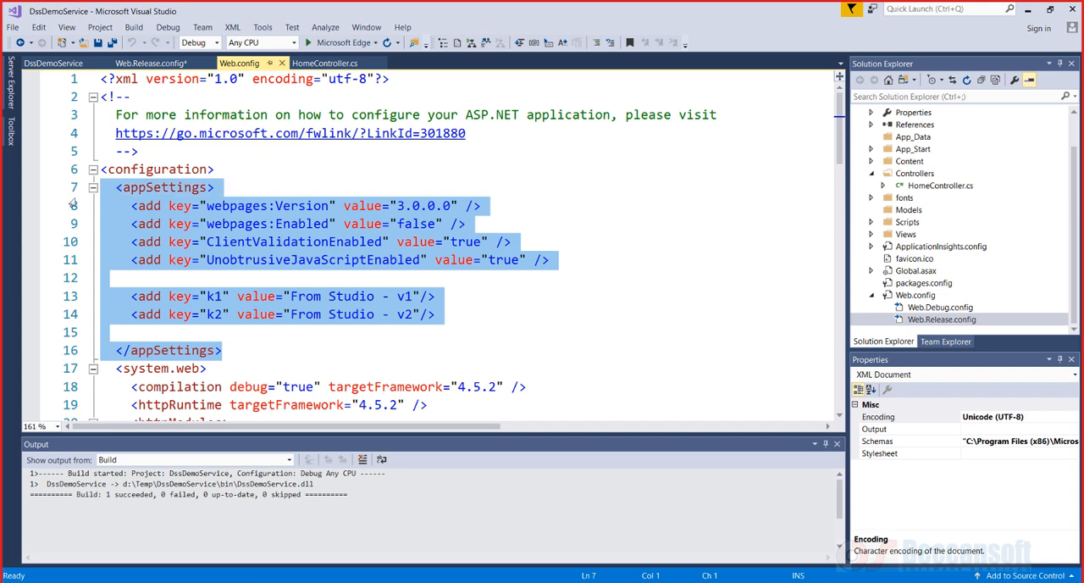
click(136, 64)
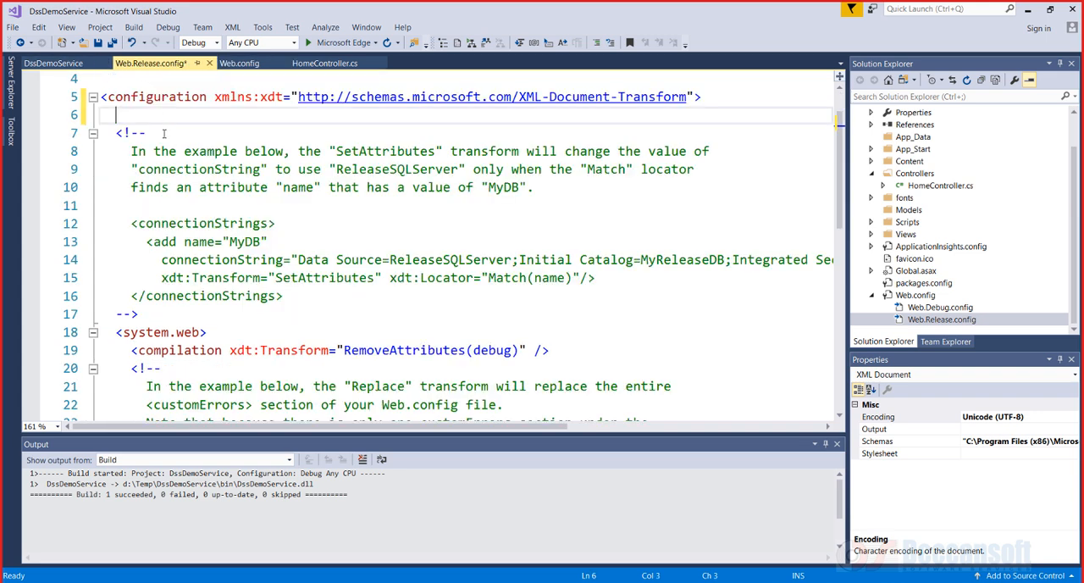
key(ctrl+v)
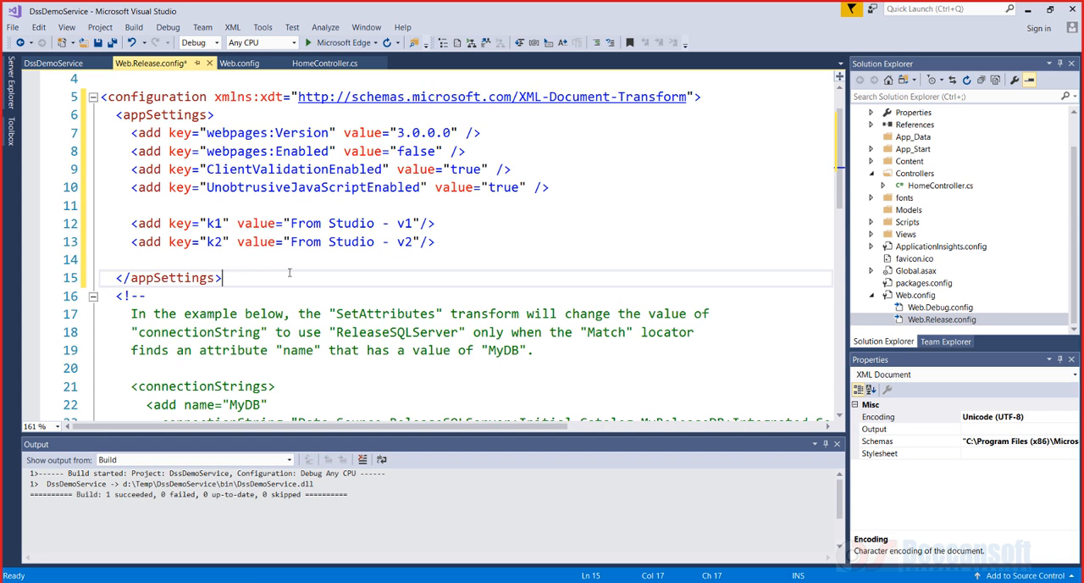
Remove the four webpages and validation entries and the blank lines, leaving only the k1 and k2 settings
drag(552, 188, 58, 142)
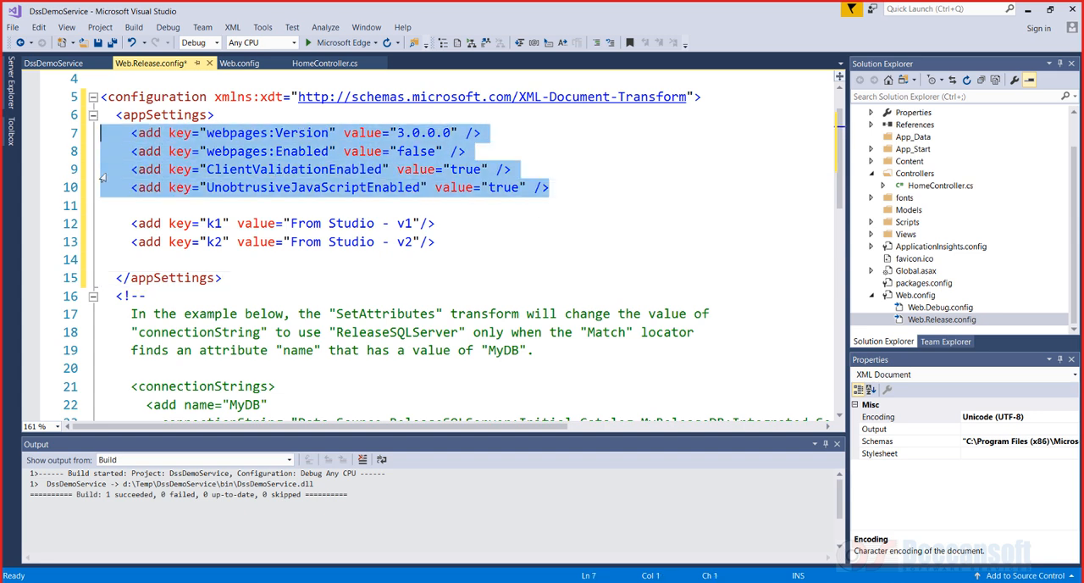
key(Delete)
key(Delete)
key(Delete)
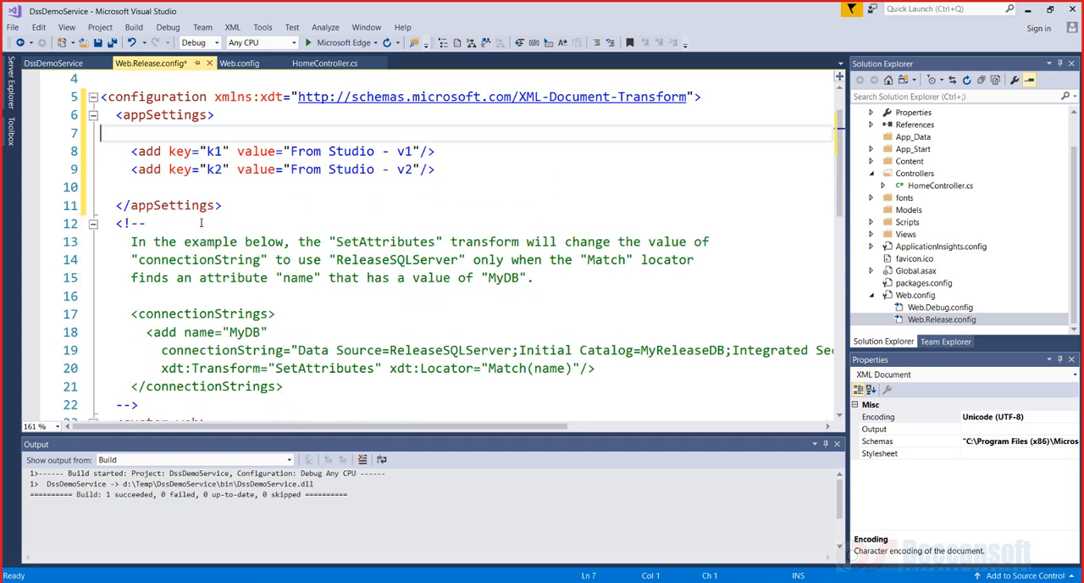
click(449, 155)
key(Delete)
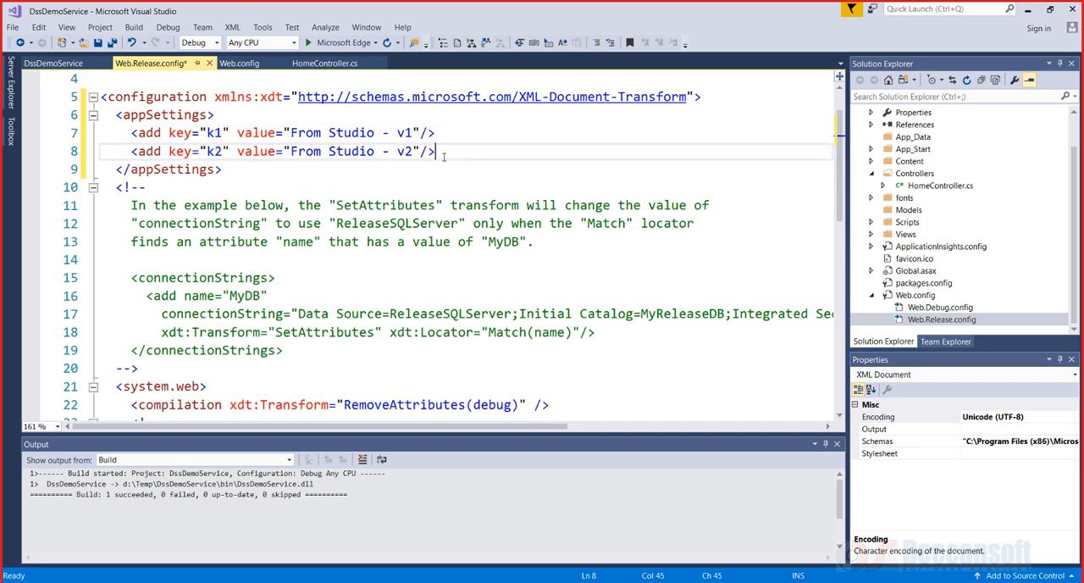
Add xdt:Transform="SetAttributes" xdt:Locator="Match(name)" to both the k1 and k2 entries
click(420, 133)
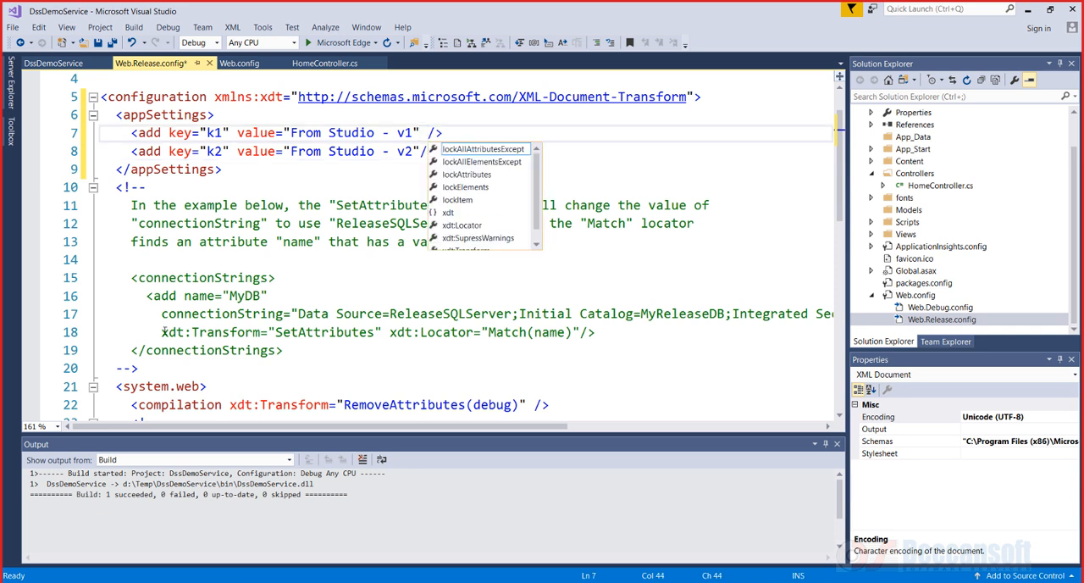
drag(163, 332, 579, 326)
key(ctrl+c)
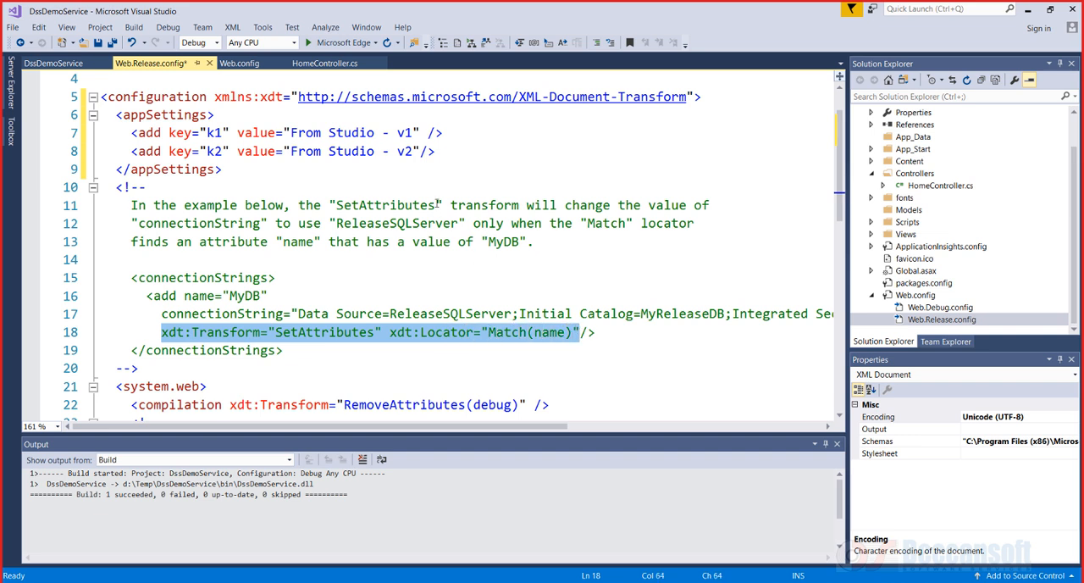
click(429, 132)
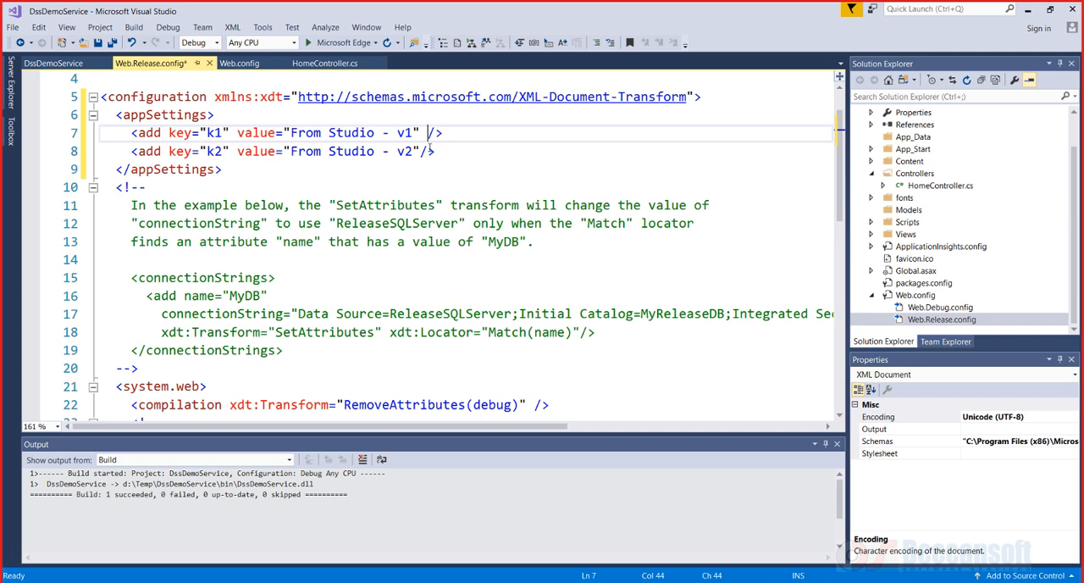
key(ctrl+v)
click(222, 152)
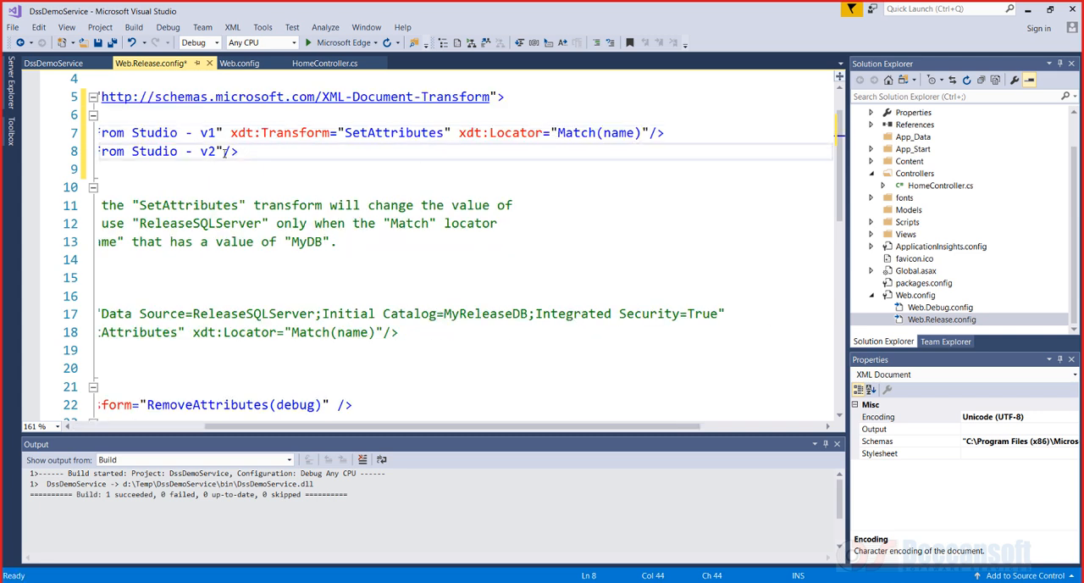
key(ctrl+v)
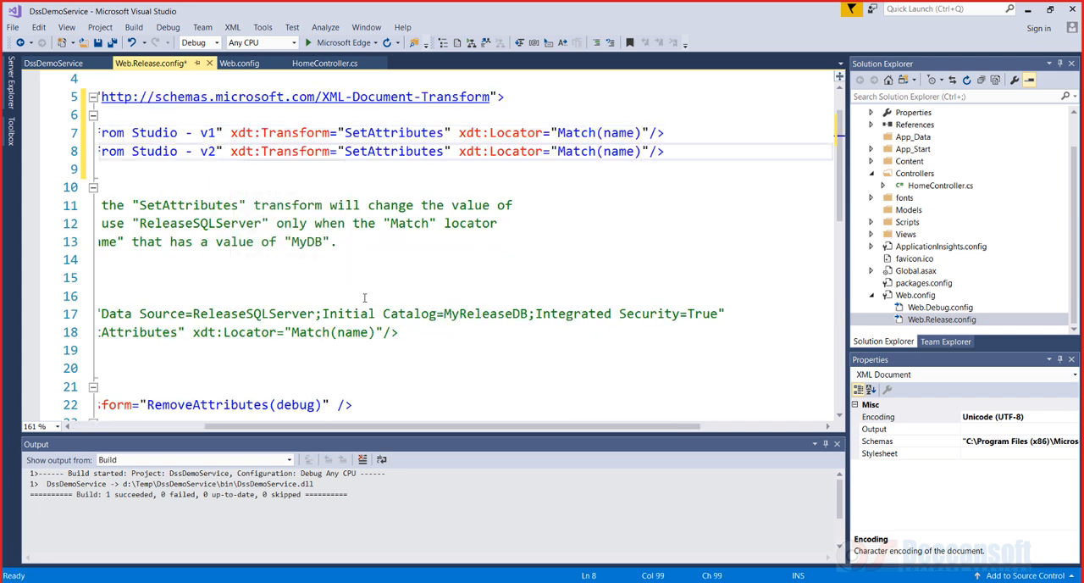
Change the locator on both k1 and k2 entries to Match(key)
drag(437, 428, 282, 412)
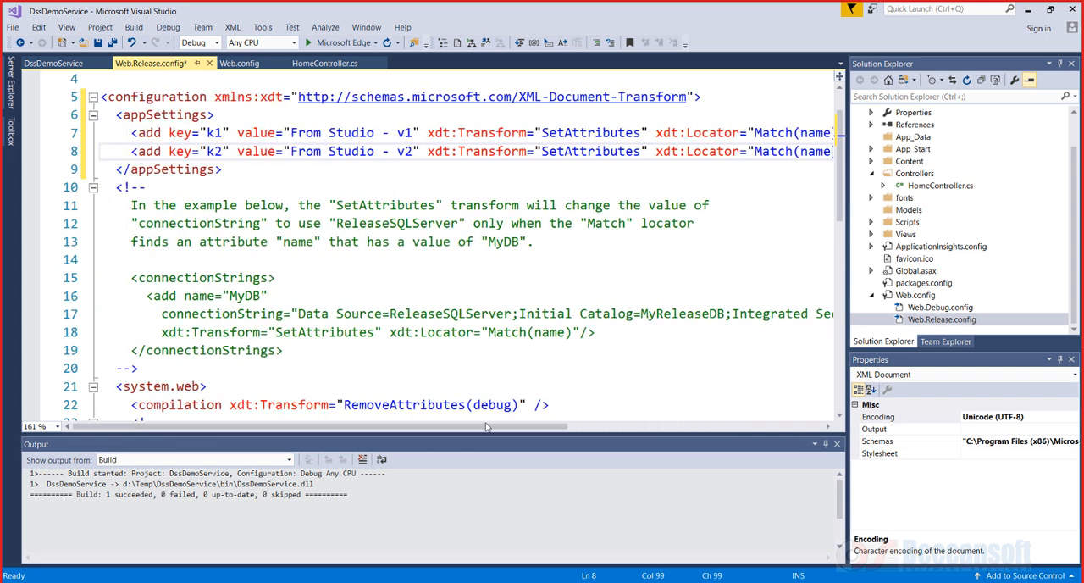
drag(489, 428, 529, 428)
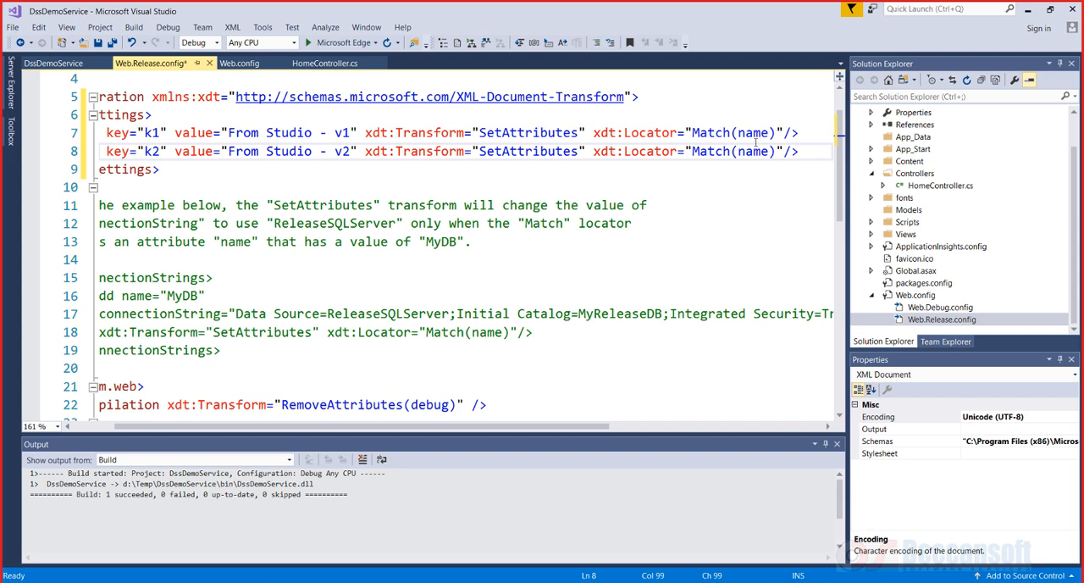
double_click(118, 133)
key(ctrl+c)
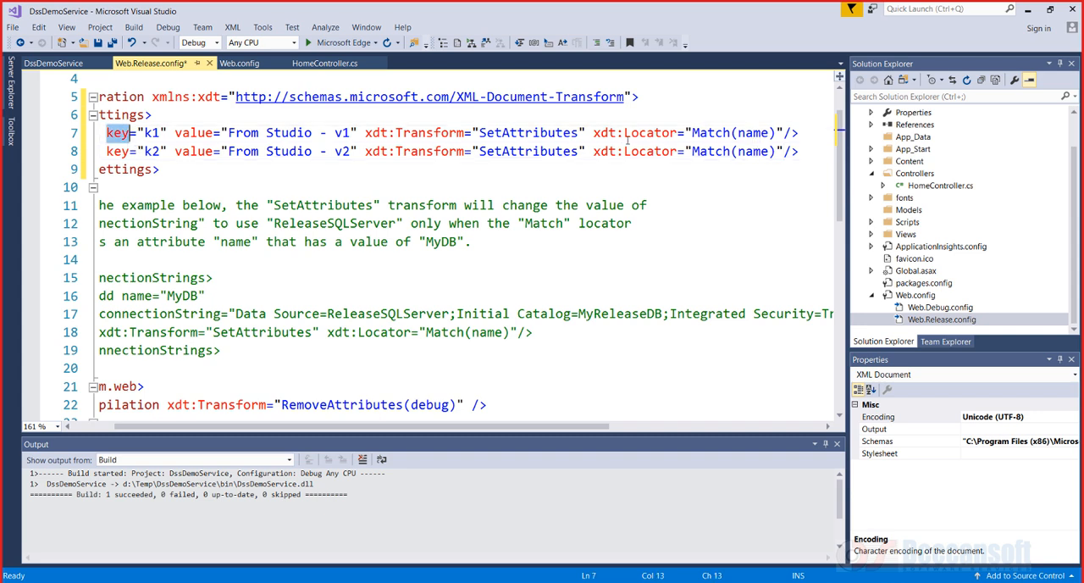
double_click(745, 133)
key(ctrl+v)
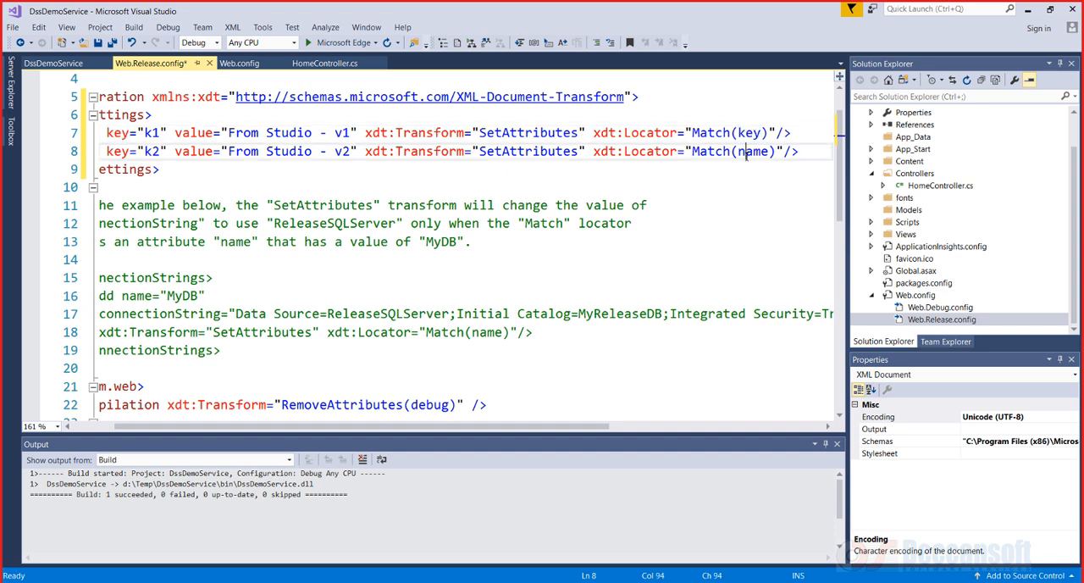
double_click(747, 153)
key(ctrl+v)
Insert "(Release)" after "From Studio" in both the k1 and k2 values and save Web.Release.config
click(311, 133)
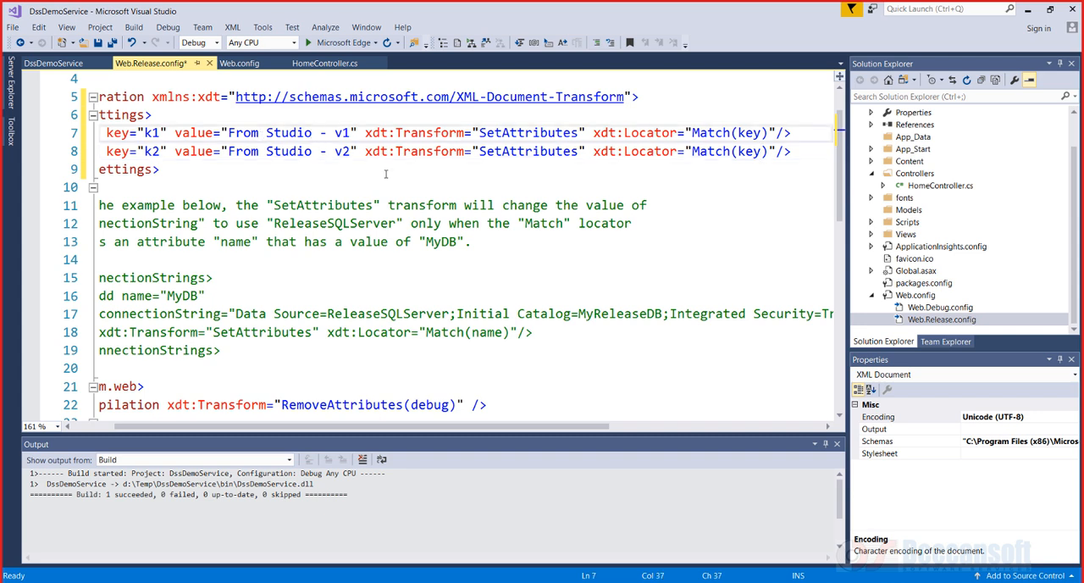
text((Release)
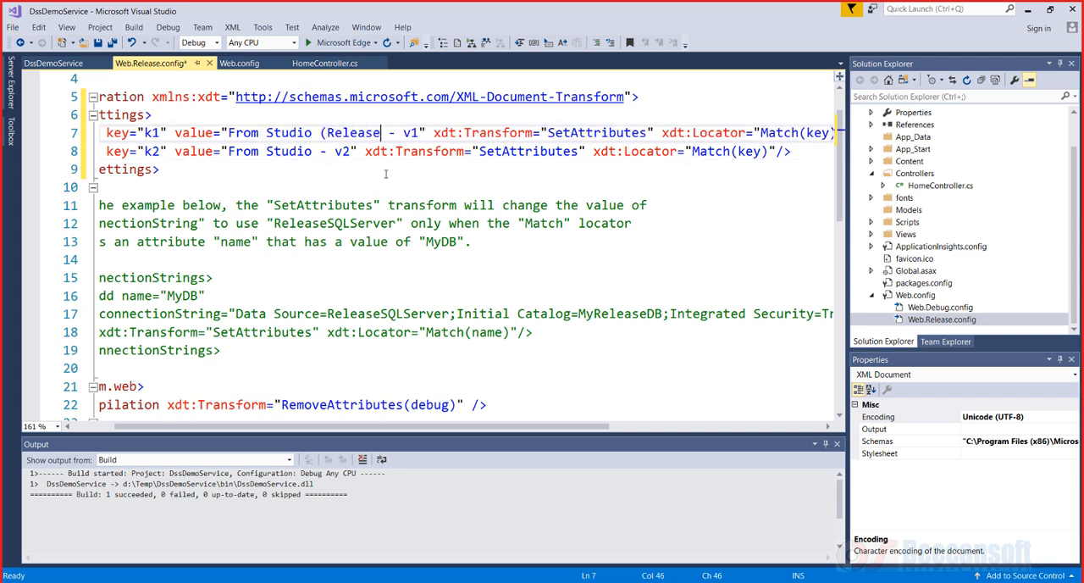
text())
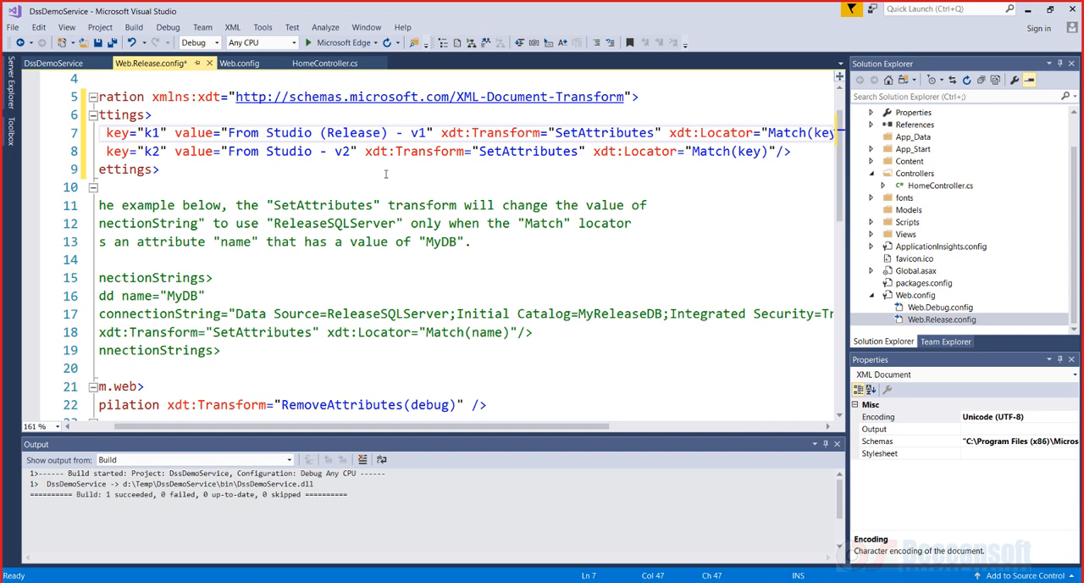
click(314, 151)
text((Release)
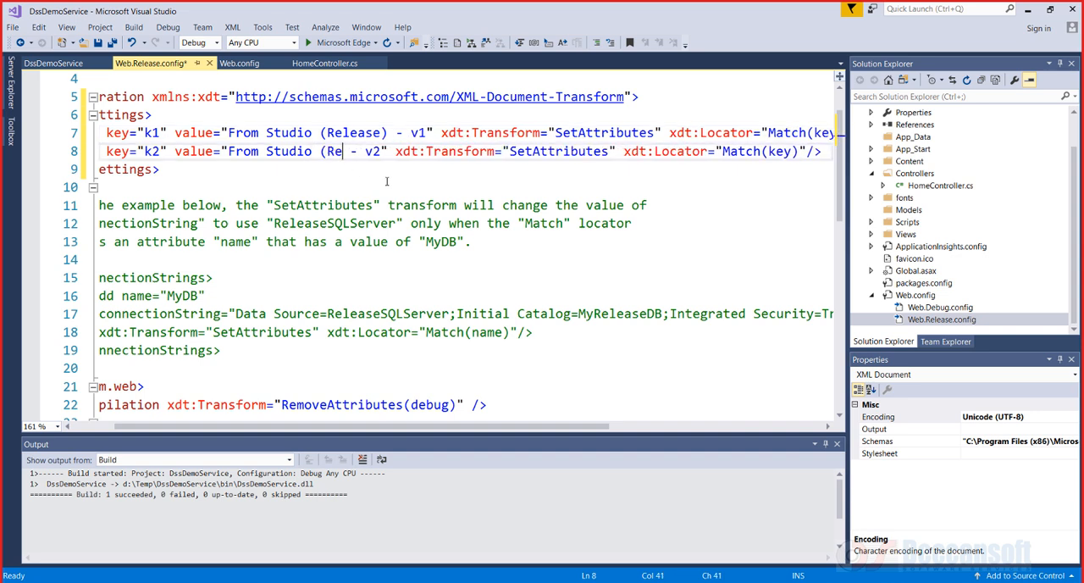
text())
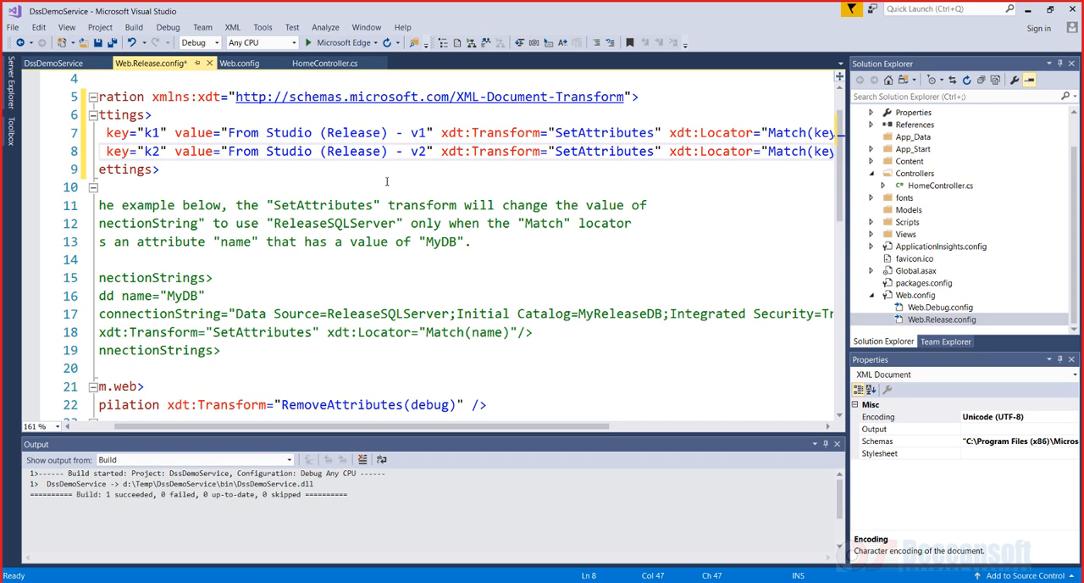
key(ctrl+s)
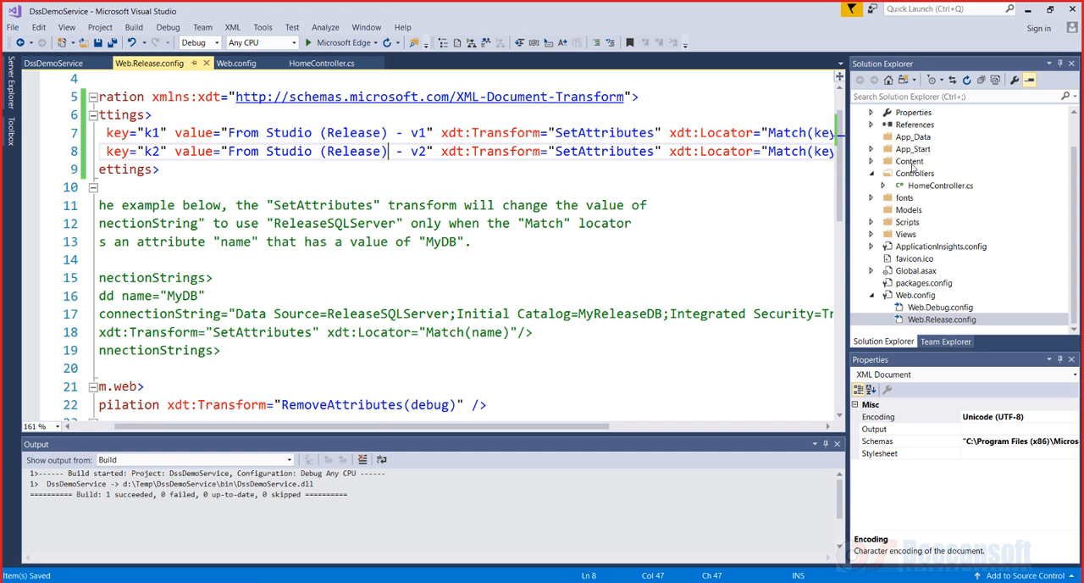
Publish the project to dssdemoservice with the FTP Release profile
click(54, 62)
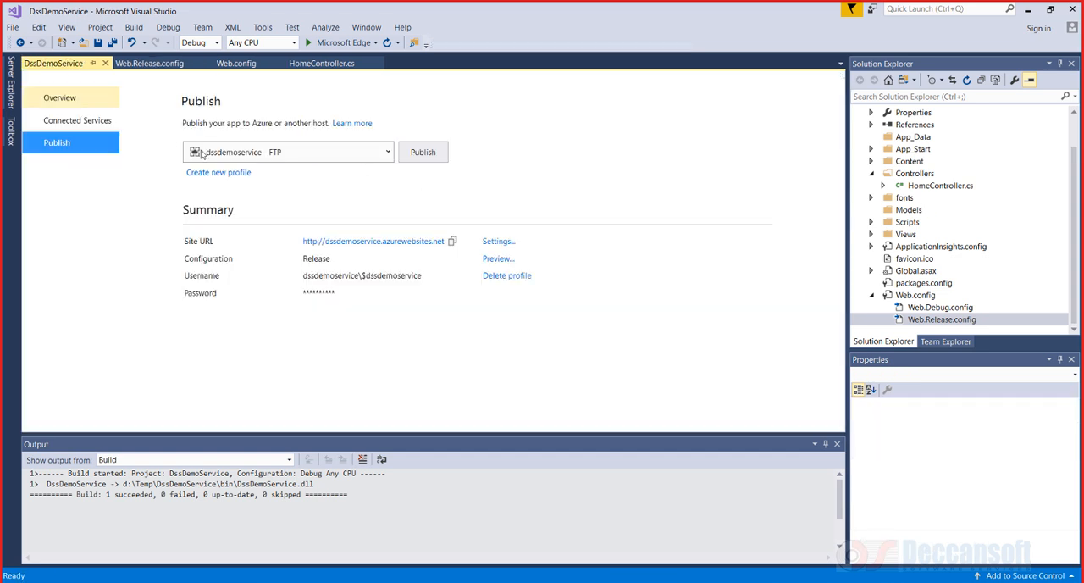
click(440, 156)
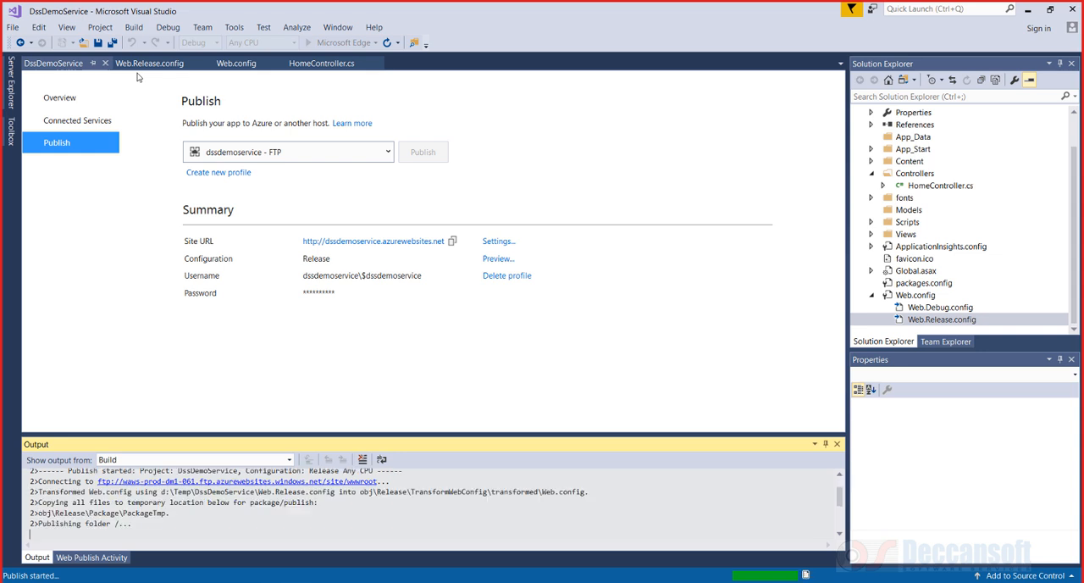
Open the published dssdemoservice site in the browser
click(239, 68)
click(287, 299)
drag(439, 315, 100, 299)
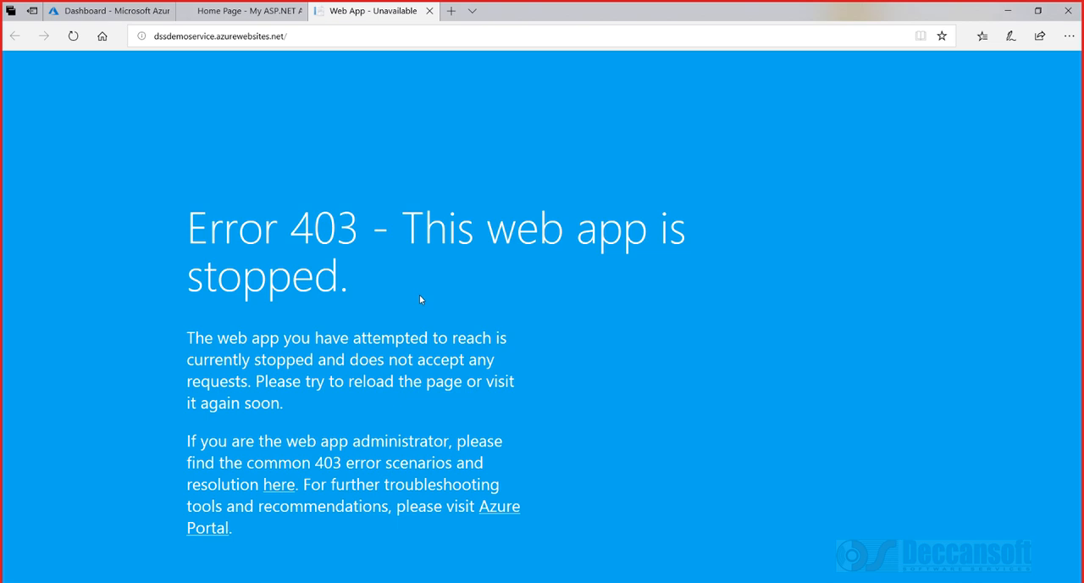
Switch to the Azure portal and review the dssdemoservice Application settings page
click(100, 11)
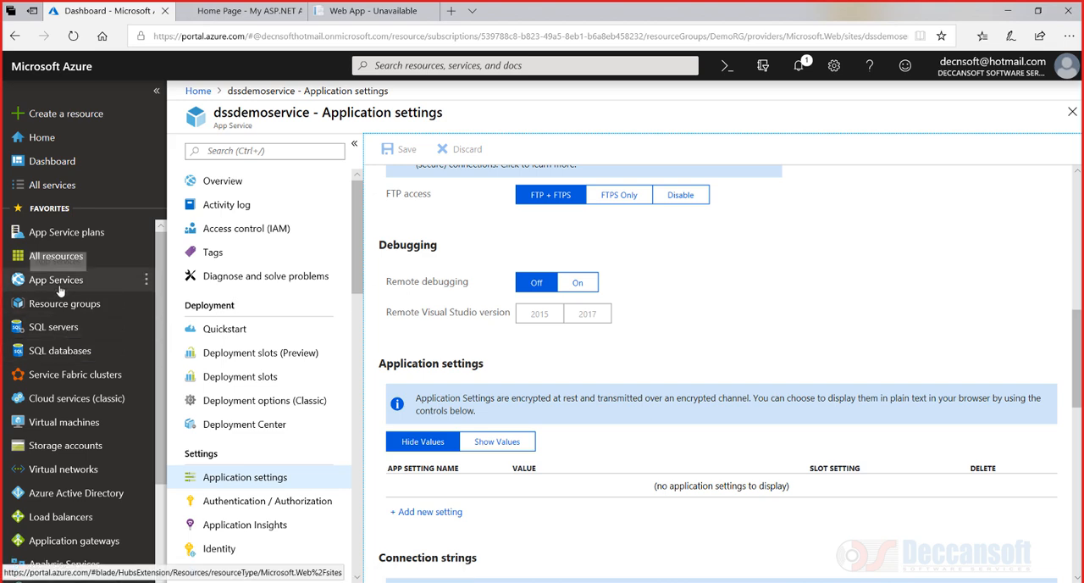
scroll(654, 266, up, 10)
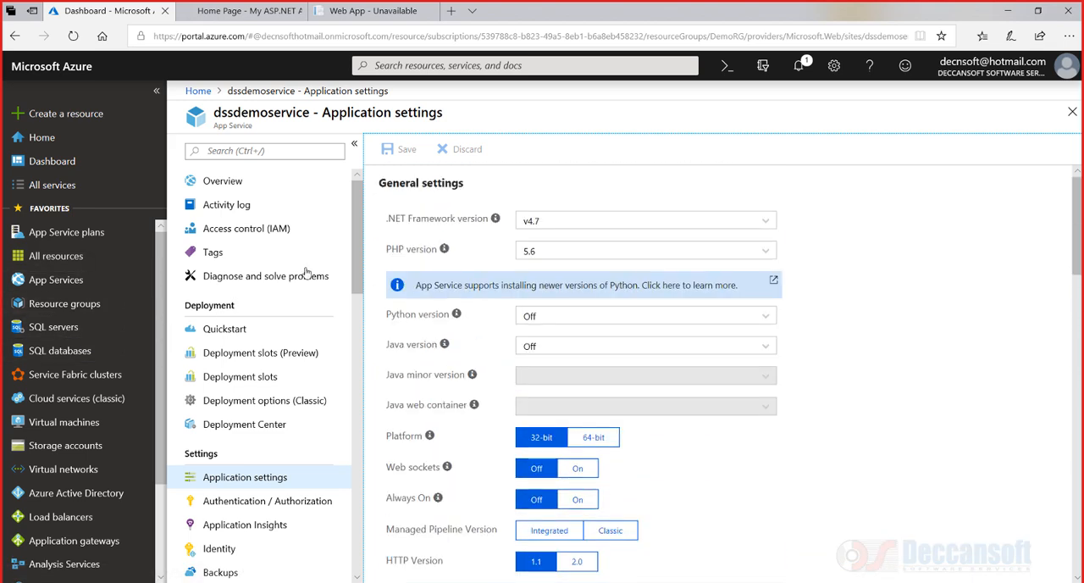
Start the stopped dssdemoservice web app from its Overview page
click(225, 185)
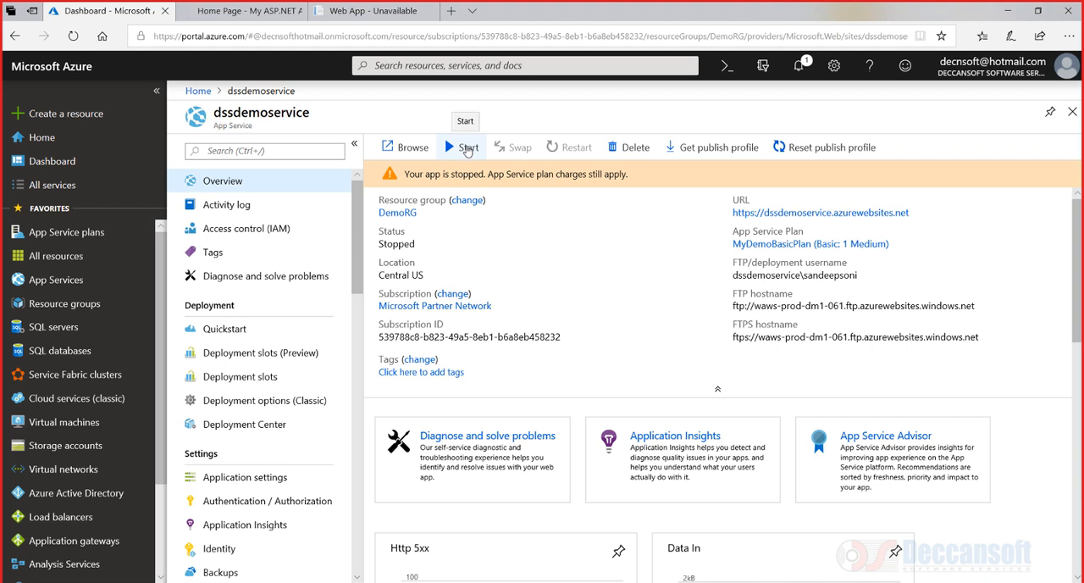
click(466, 149)
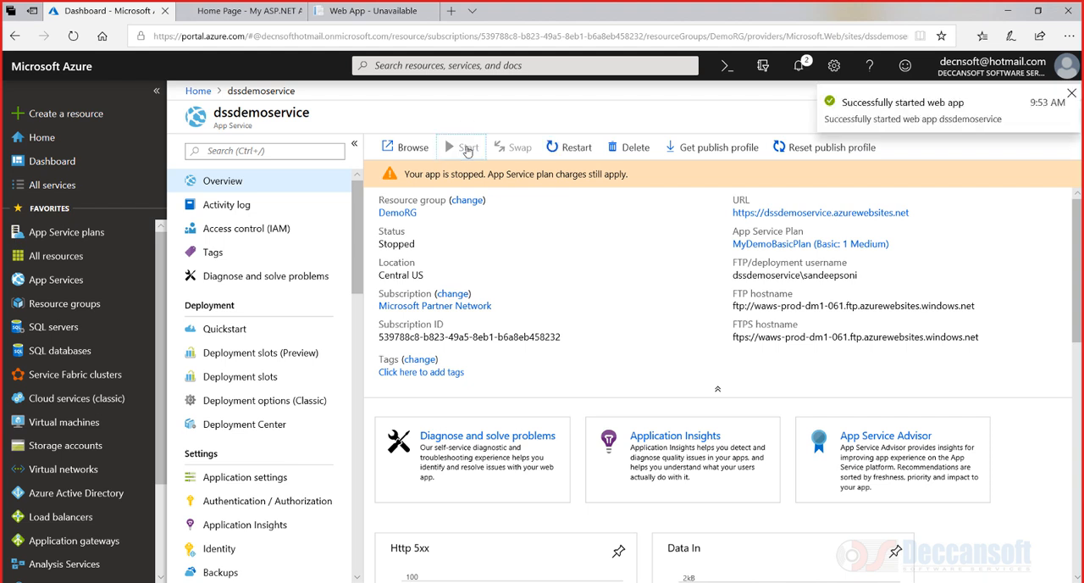
Reload the published site and examine the displayed K1 and K2 values
click(356, 11)
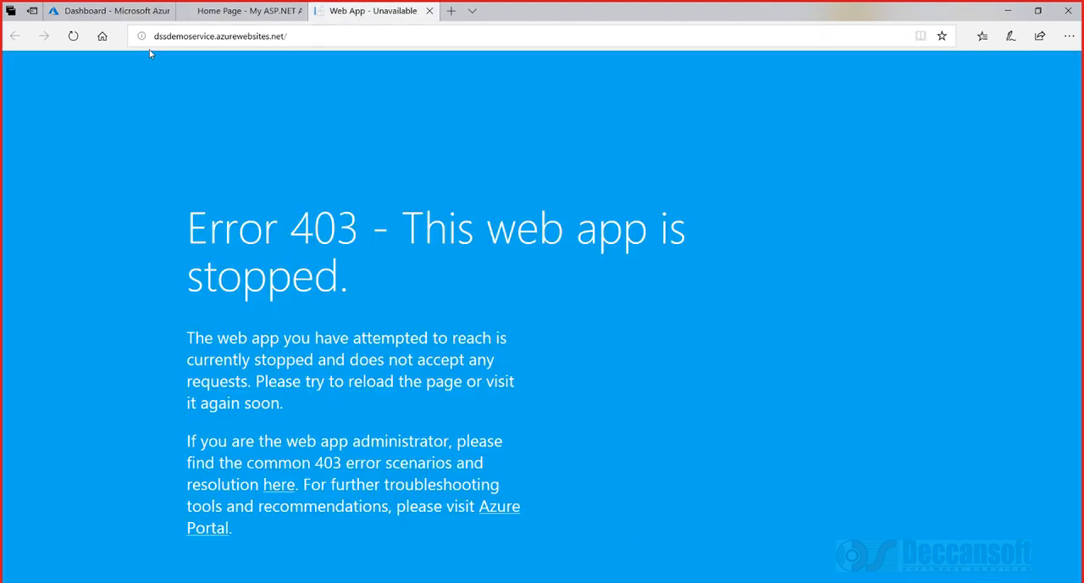
click(73, 37)
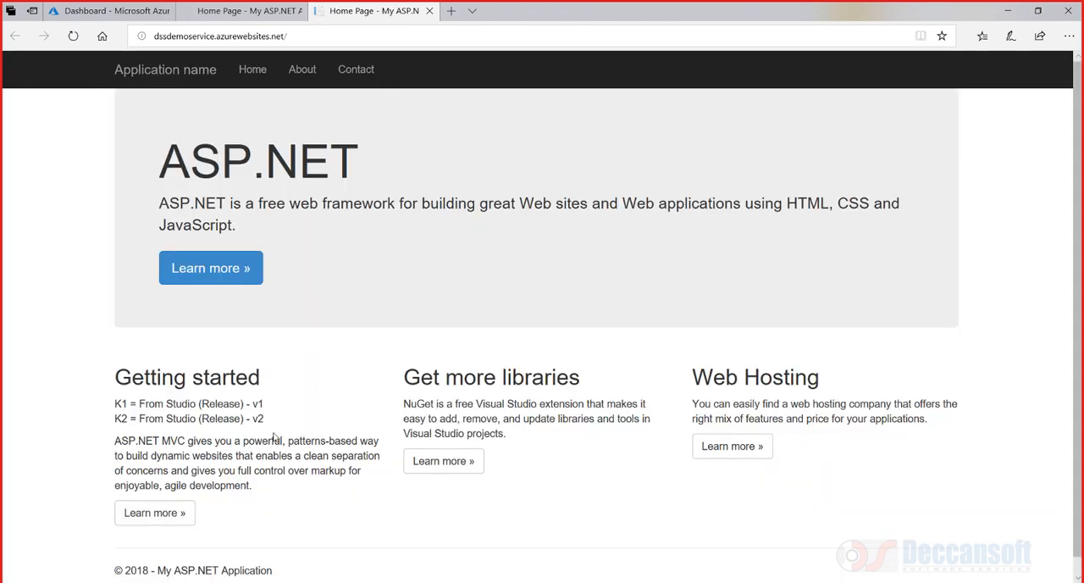
drag(269, 422, 104, 402)
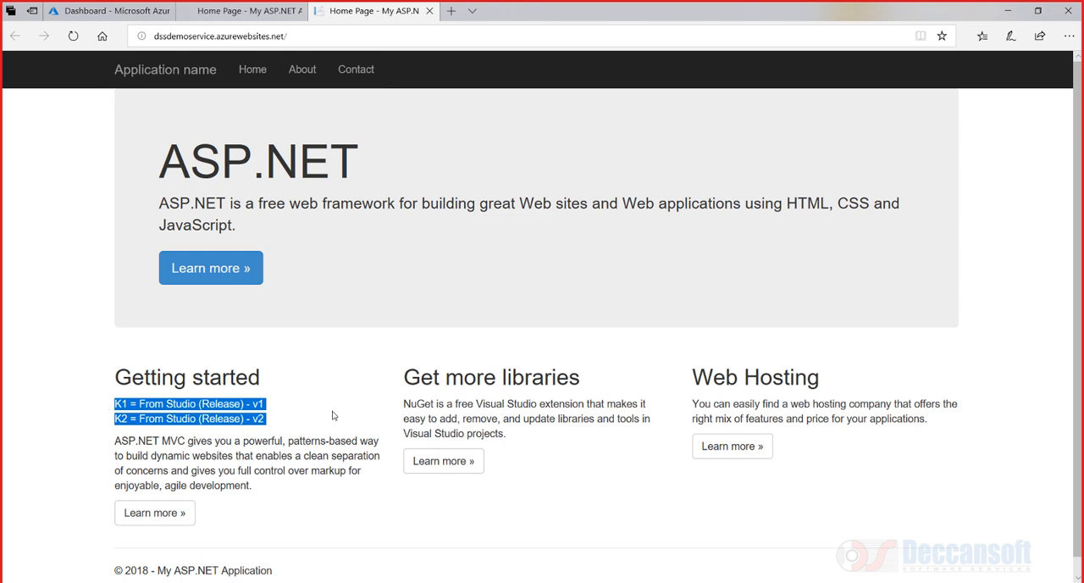
click(280, 422)
double_click(218, 417)
double_click(217, 404)
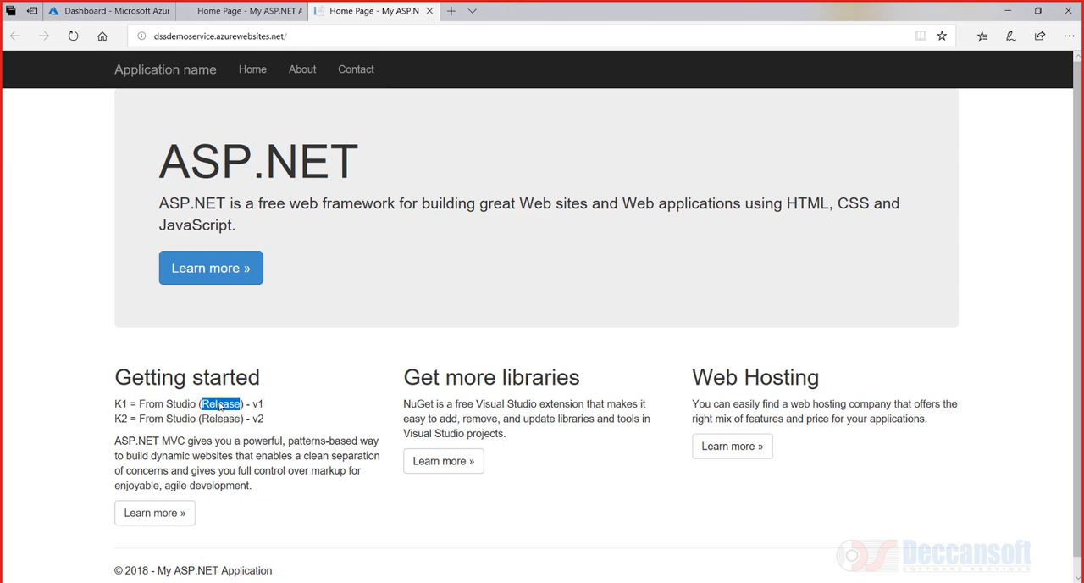
drag(268, 418, 97, 405)
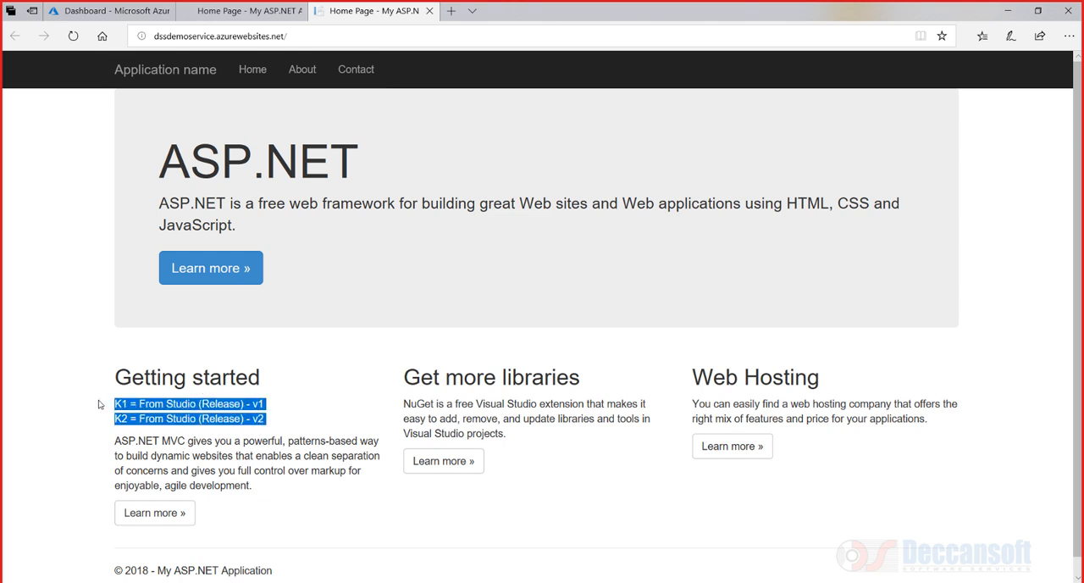
double_click(212, 404)
Examine the publish output log's Web.config transformation lines, then the site's K1 and K2 lines again
key(alt+Tab)
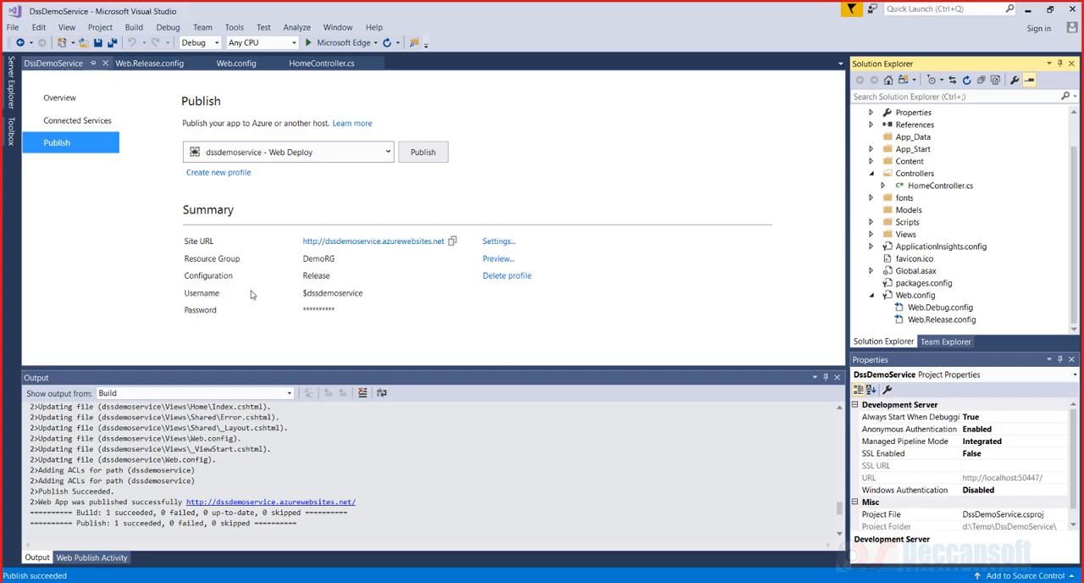
scroll(406, 479, up, 10)
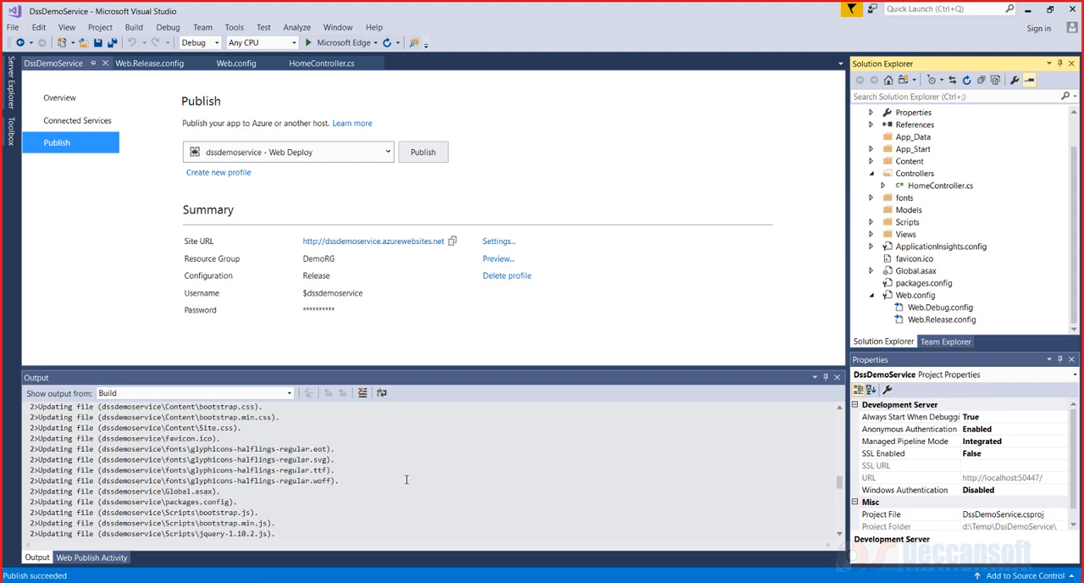
scroll(406, 480, up, 10)
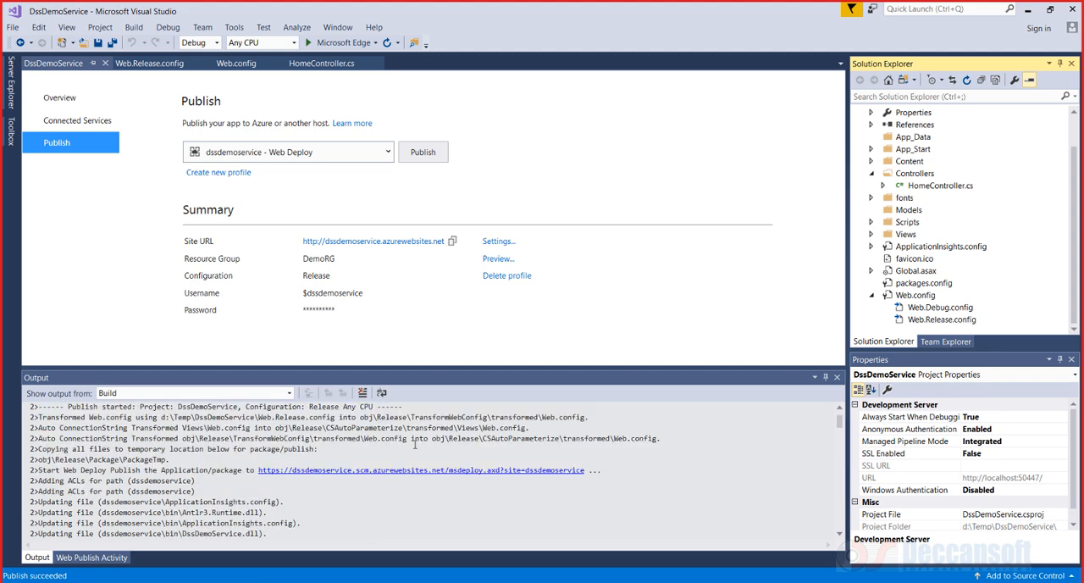
drag(415, 439, 37, 438)
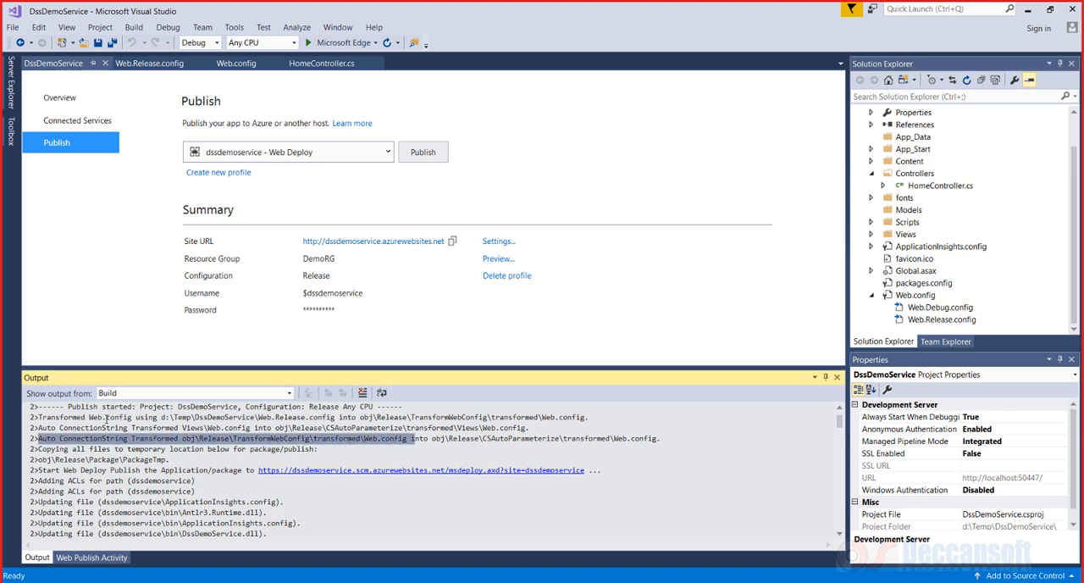
drag(370, 440, 582, 442)
click(652, 445)
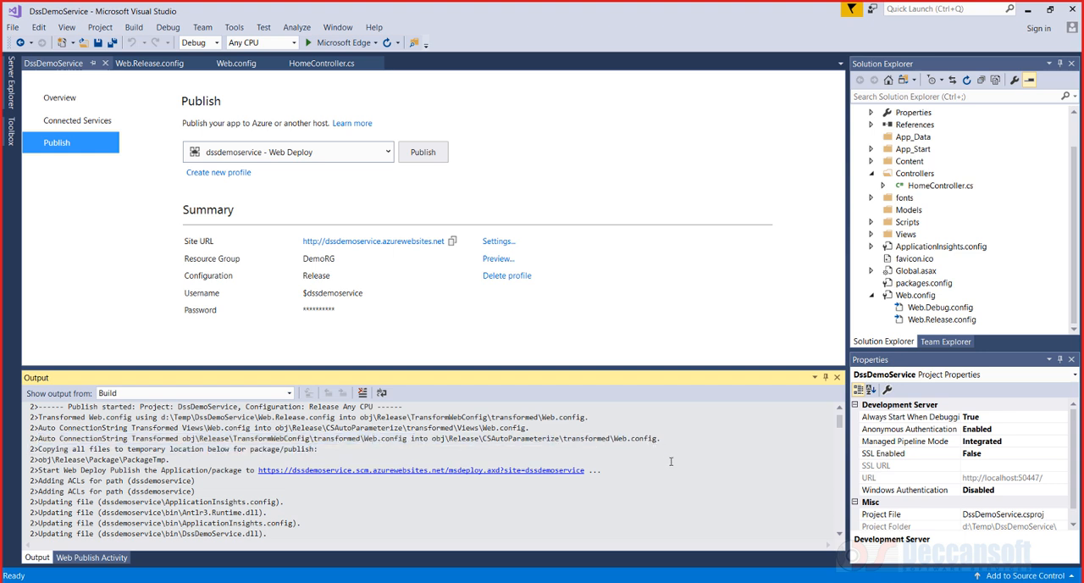
scroll(672, 460, up, 1)
scroll(672, 460, down, 2)
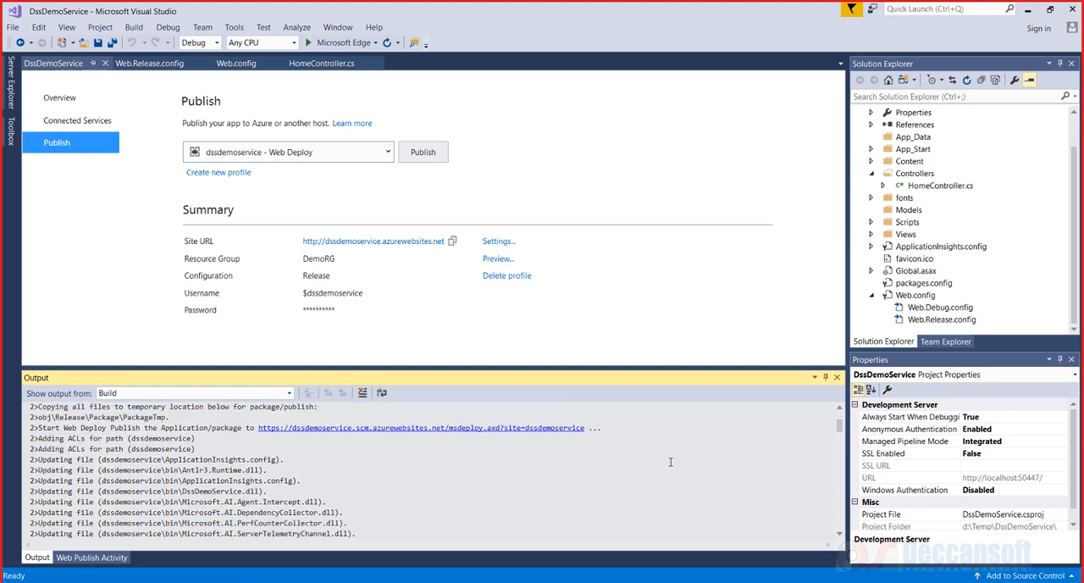
scroll(670, 462, down, 7)
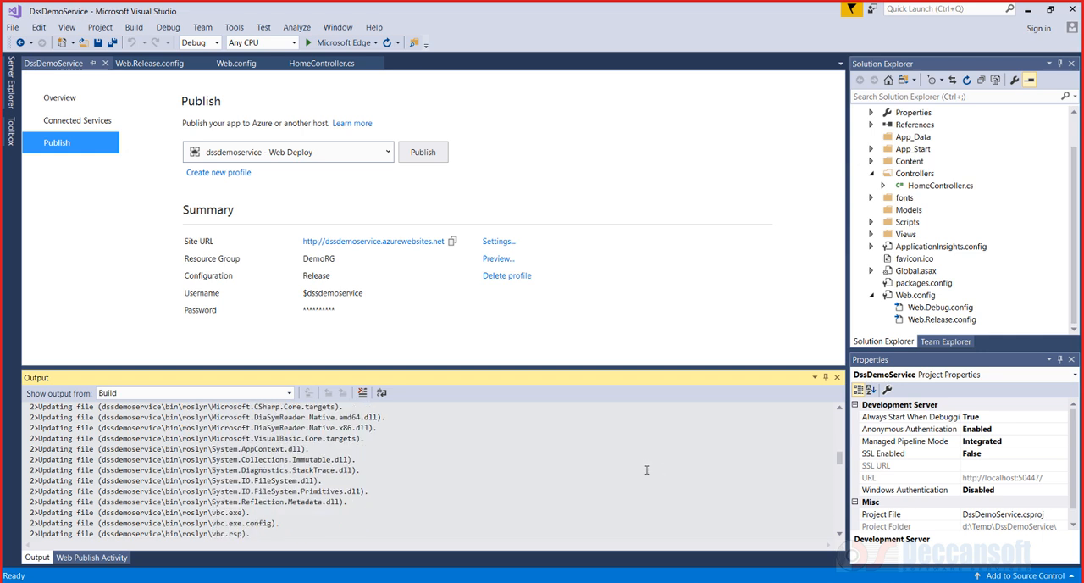
scroll(475, 482, down, 6)
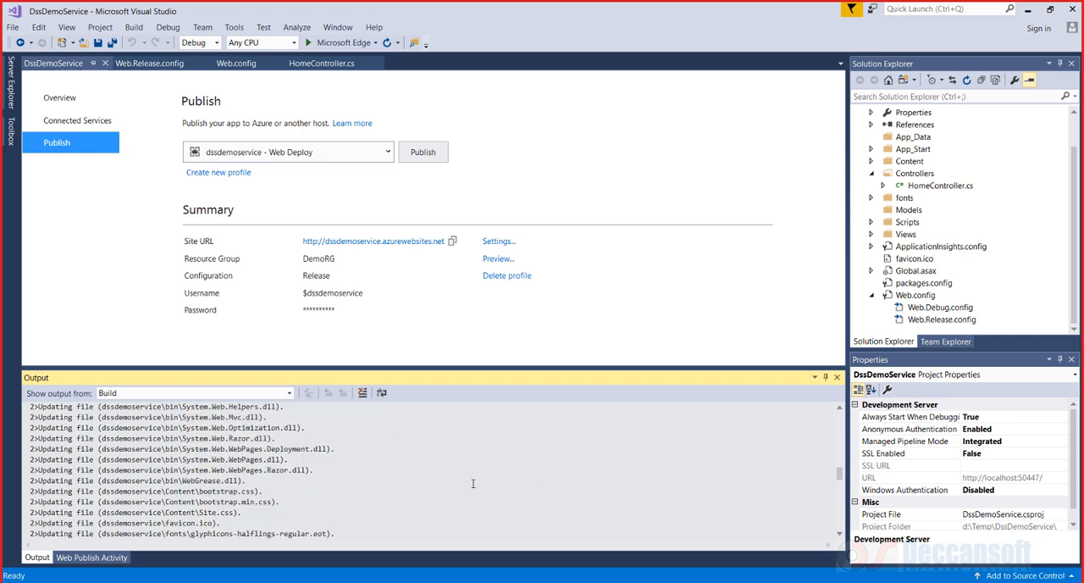
click(611, 211)
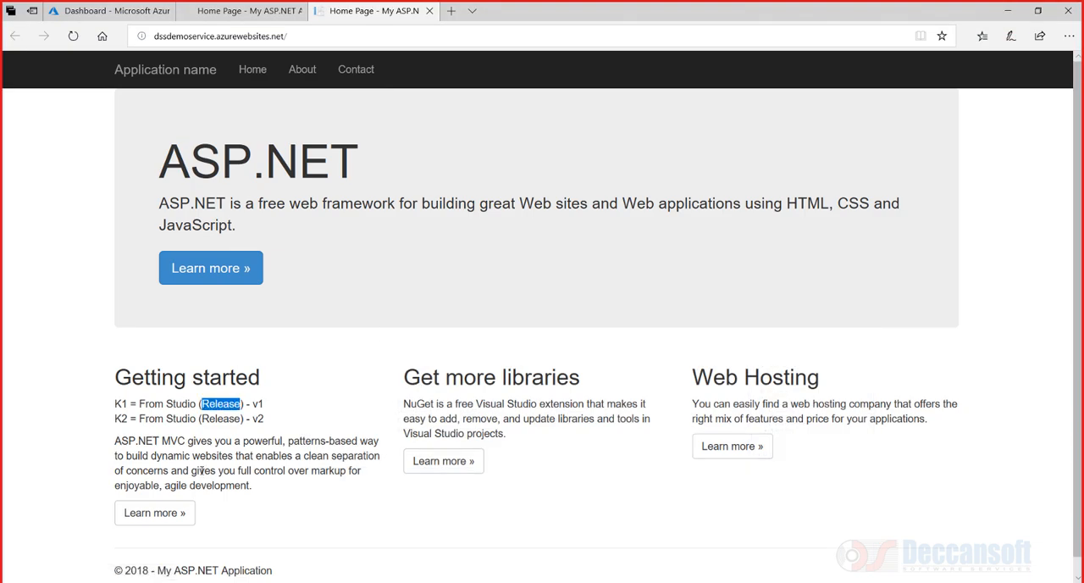
click(216, 417)
double_click(215, 417)
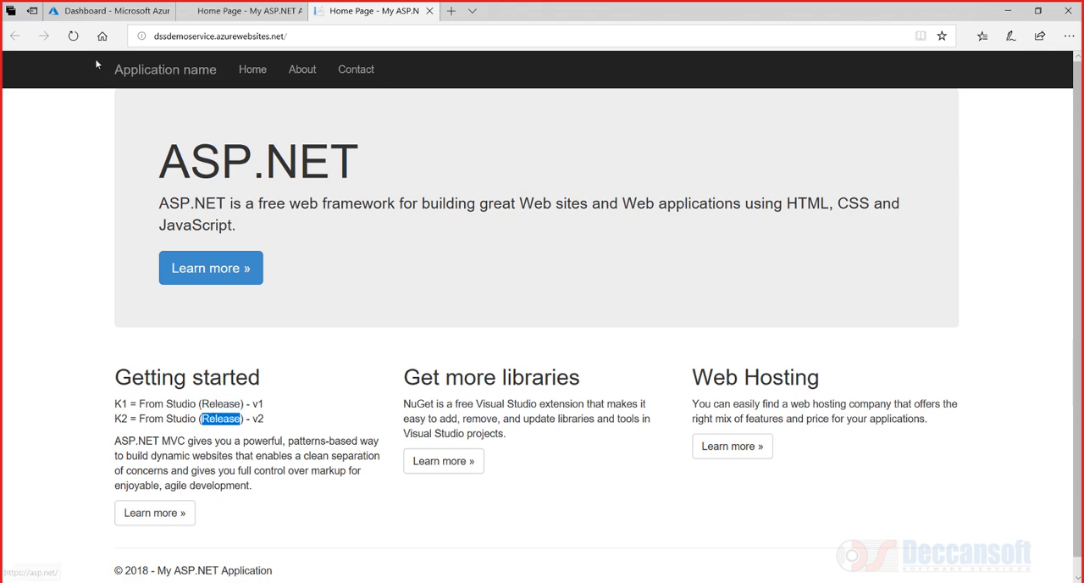
Add an application setting named k1 with value "From Portal - k1" for dssdemoservice and save it
click(85, 16)
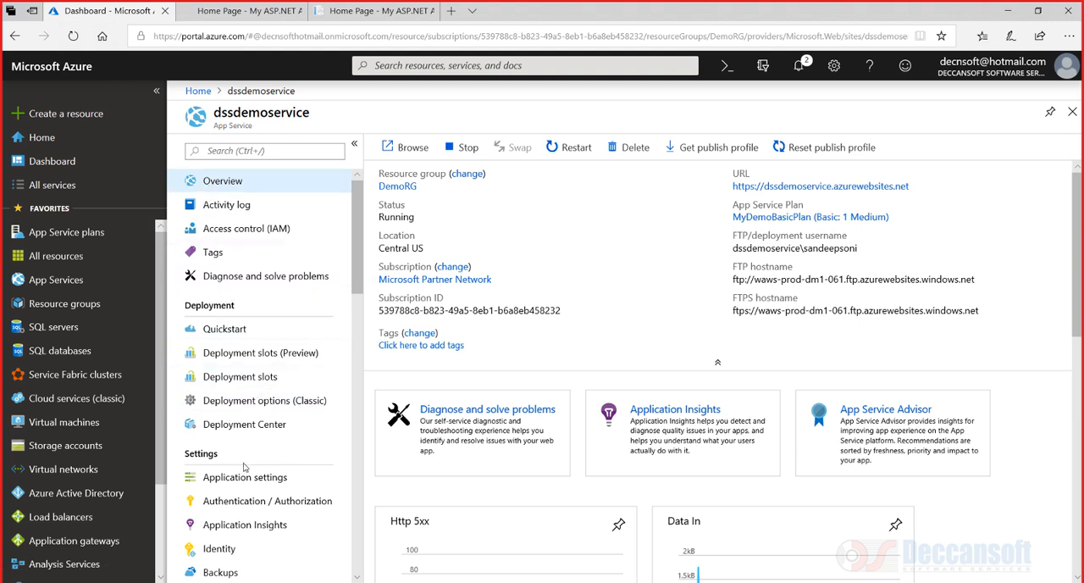
scroll(231, 338, down, 3)
click(239, 294)
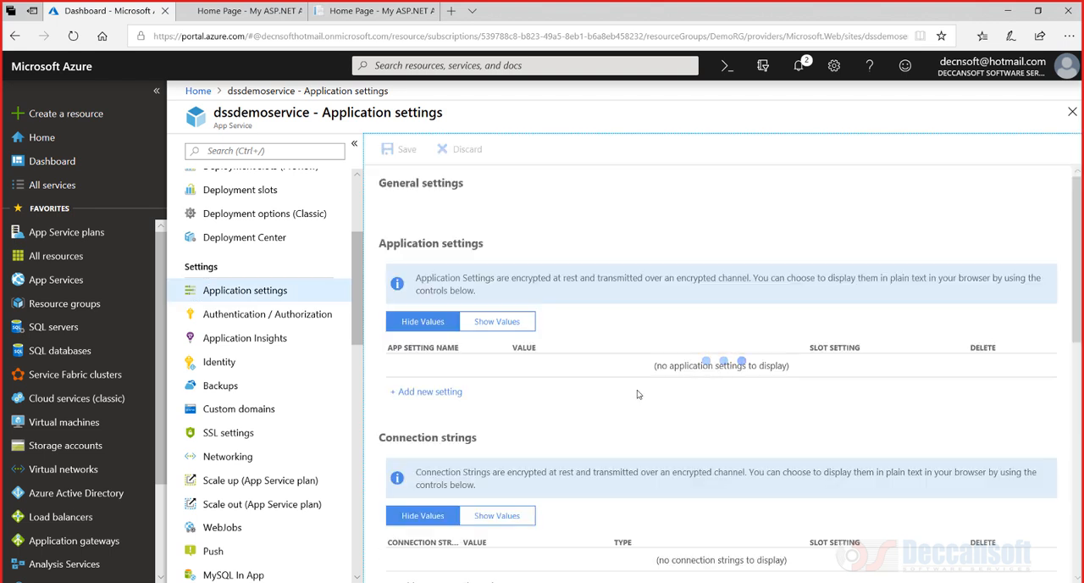
scroll(451, 410, down, 7)
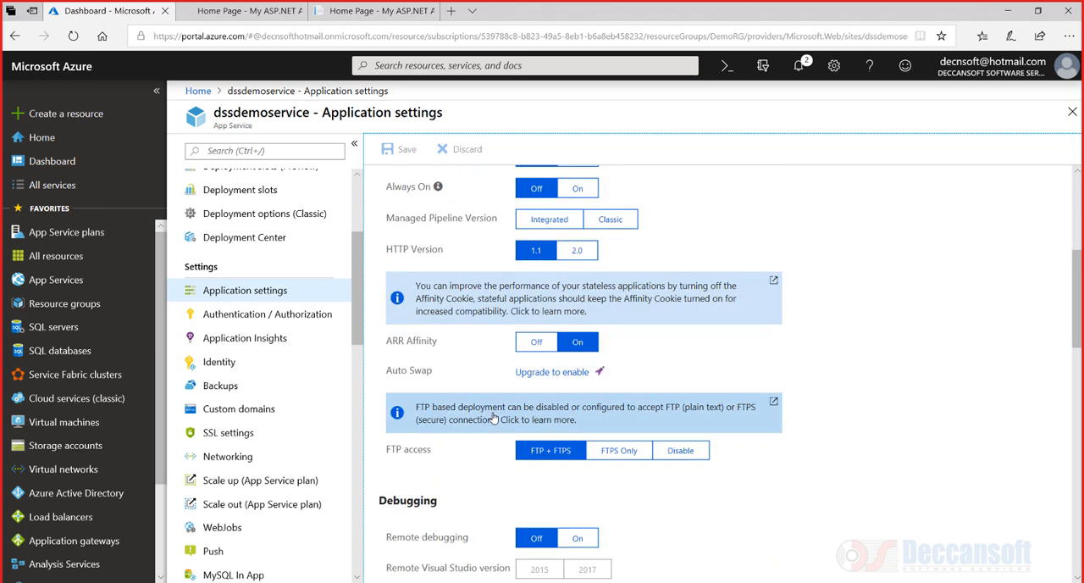
scroll(439, 480, down, 3)
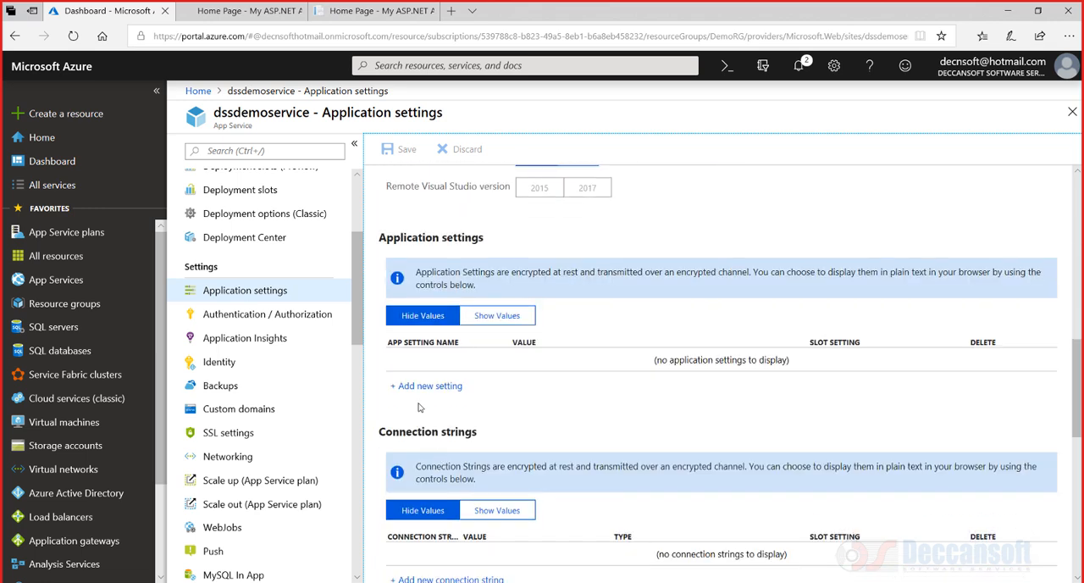
click(497, 316)
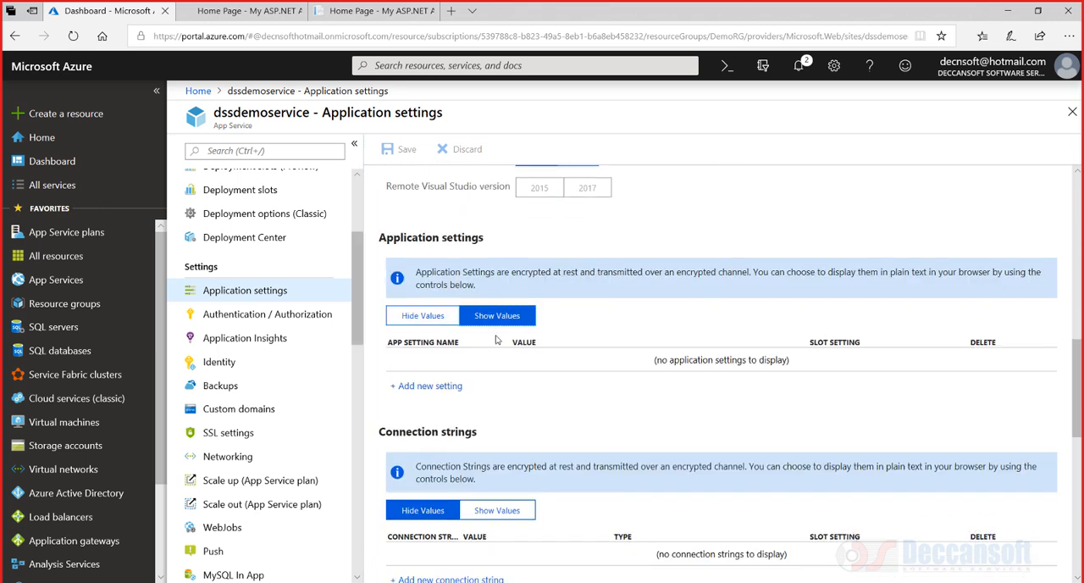
click(413, 387)
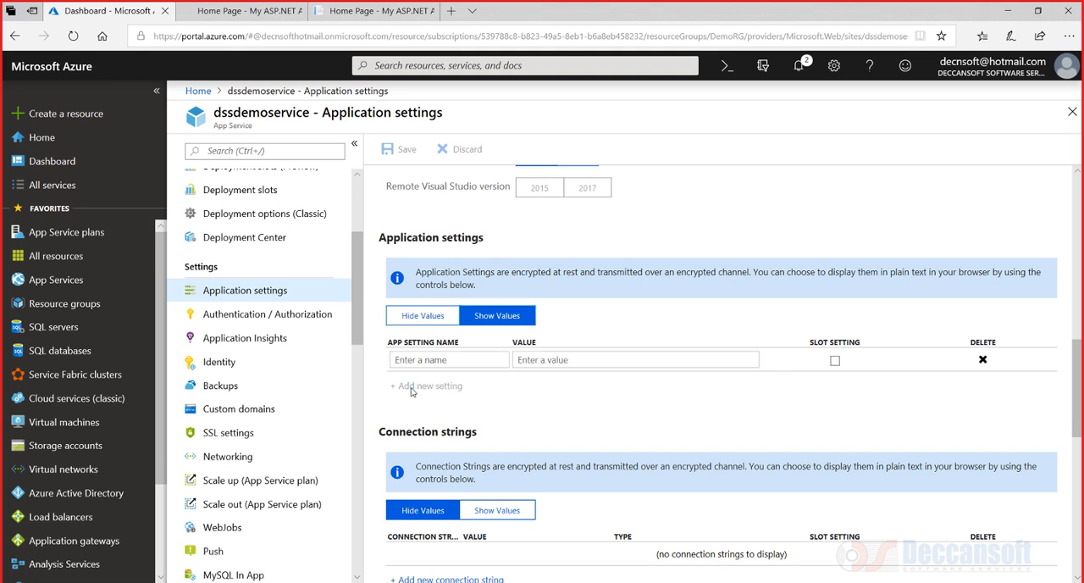
click(417, 360)
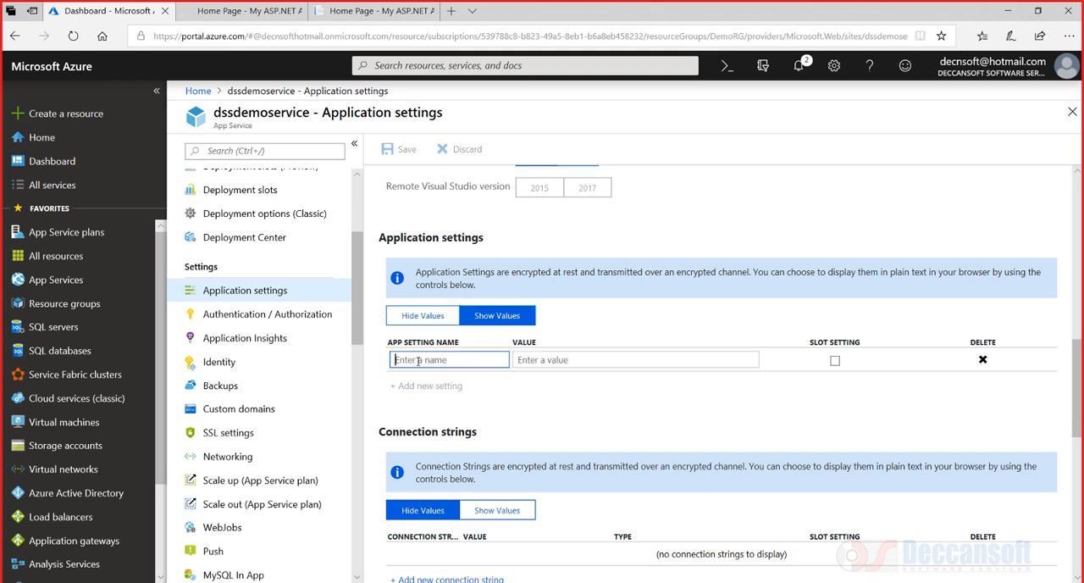
text(k1)
click(571, 359)
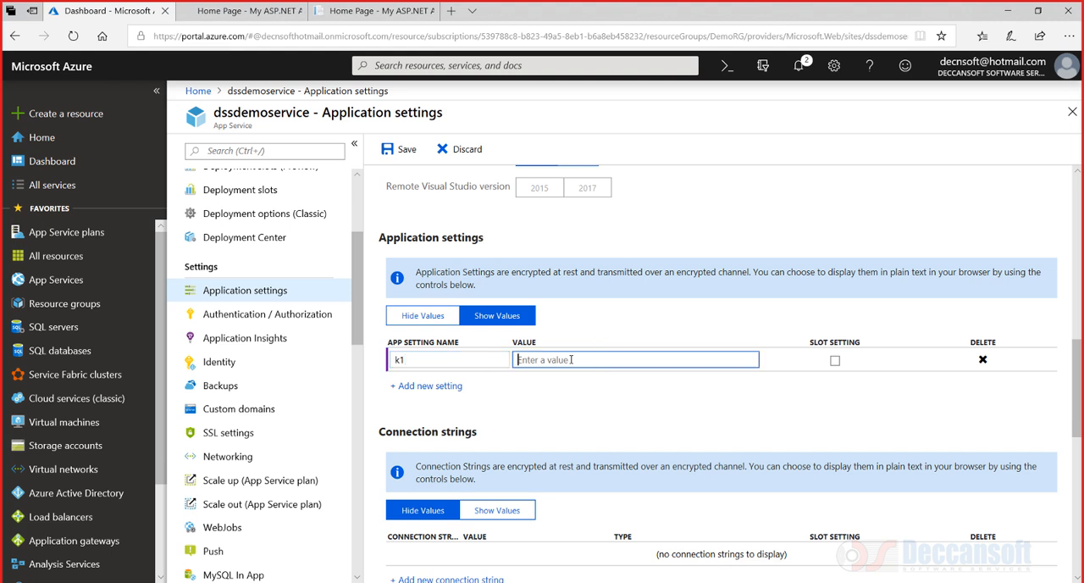
text(From Portal - k1)
click(400, 158)
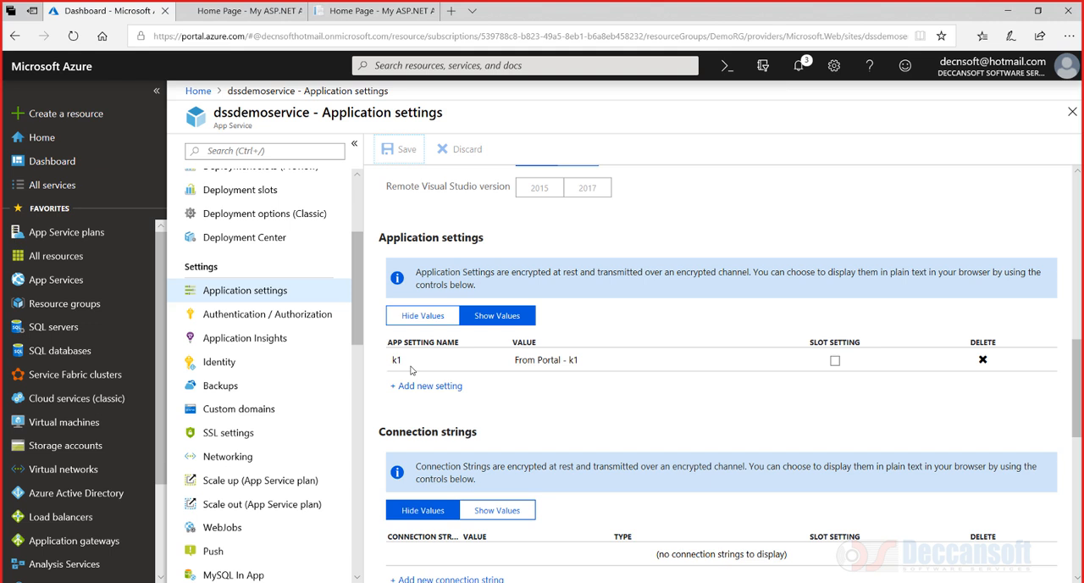
Switch the application settings list back to hiding values
click(518, 360)
click(571, 403)
click(405, 321)
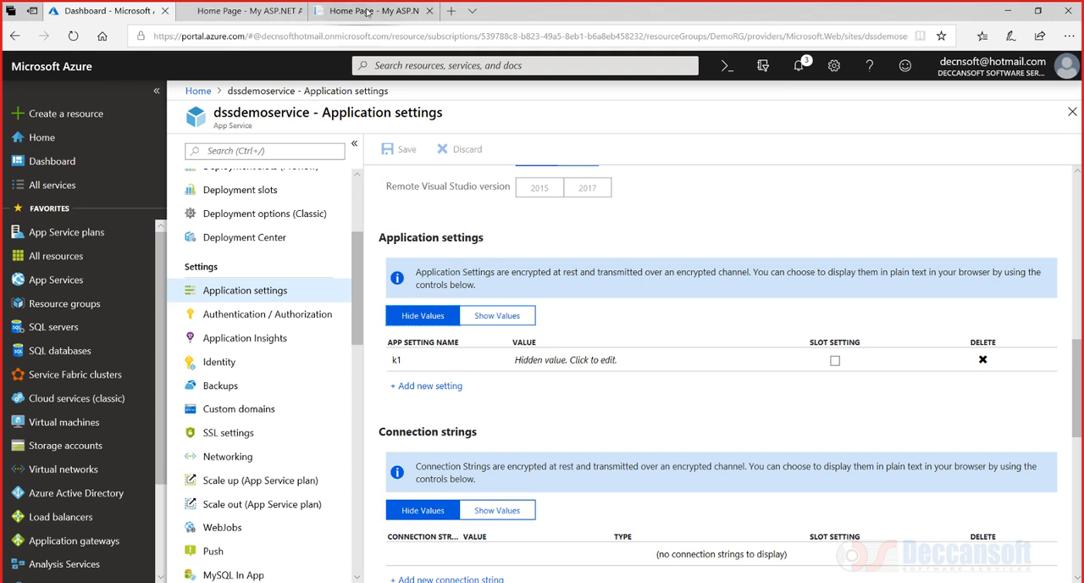
Reload the published site and compare its K1 line with the portal's k1 application setting
click(367, 12)
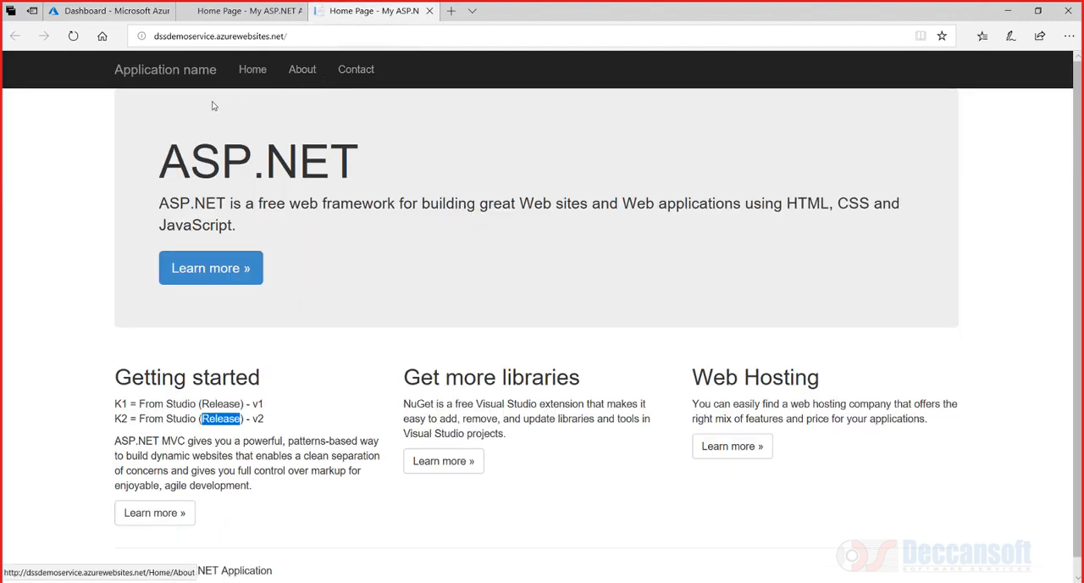
click(75, 37)
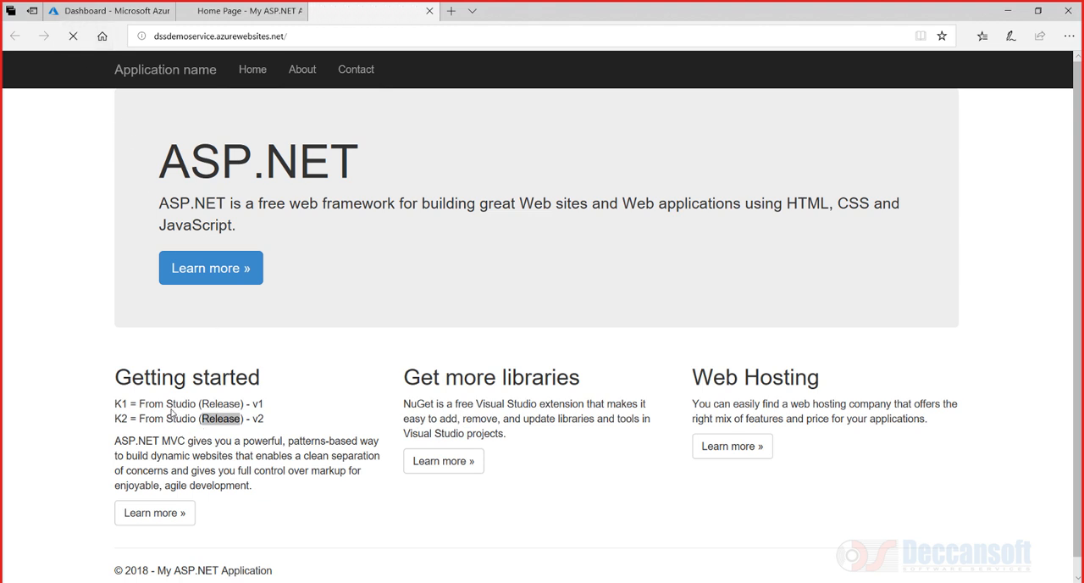
drag(139, 405, 227, 407)
mouse_move(139, 418)
mouse_down()
mouse_move(269, 427)
mouse_move(139, 405)
mouse_up()
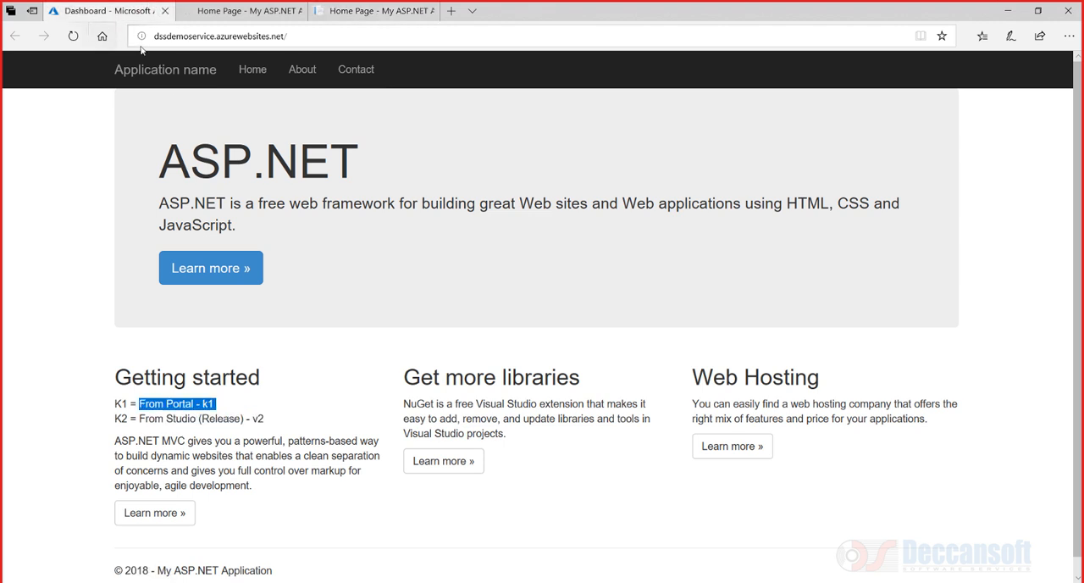
click(110, 12)
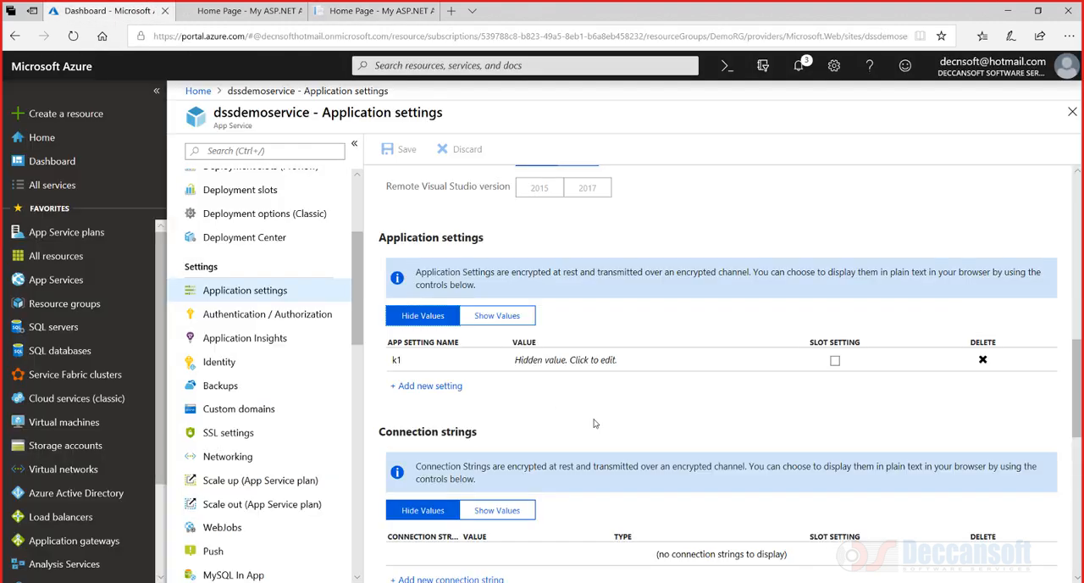
click(403, 364)
click(505, 413)
drag(379, 241, 488, 244)
Open a new Notepad document and write the notes "web.config" and, indented, "web.release.config / web.debug.config"
key(alt+Tab)
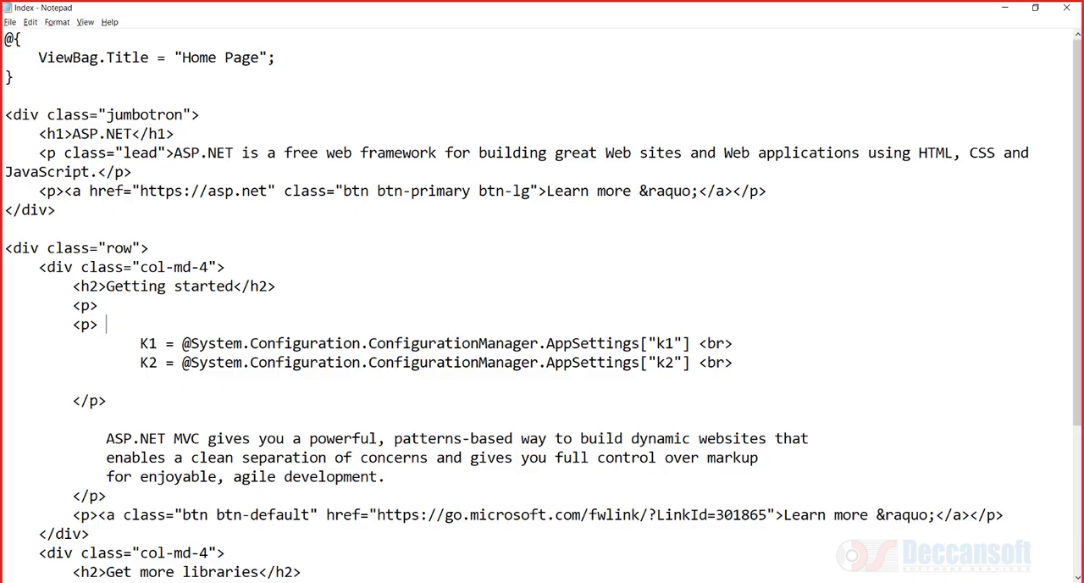
click(11, 22)
click(28, 36)
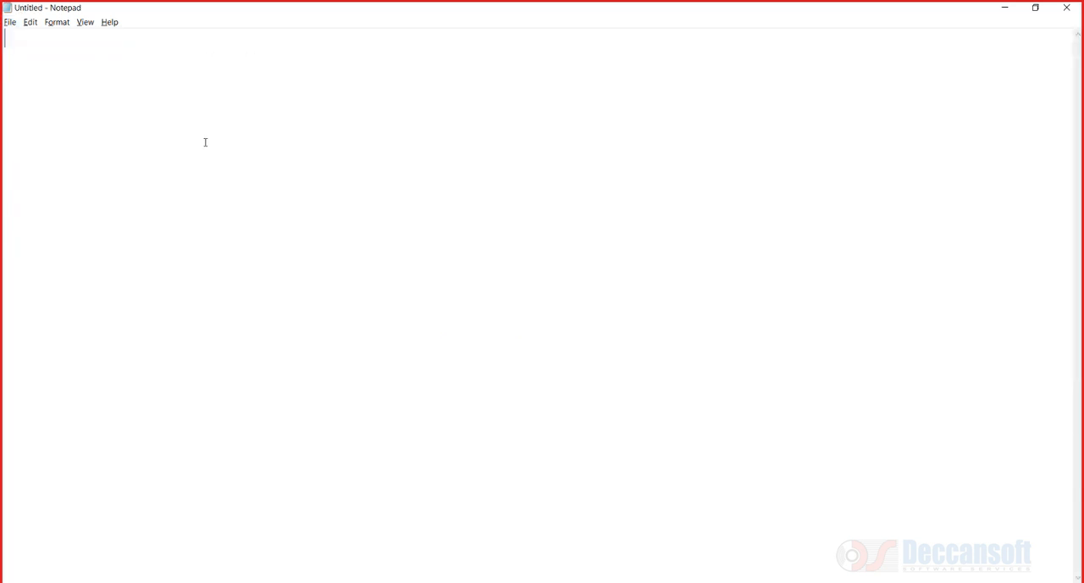
text(web.config)
key(Return)
key(Tab)
text(web.)
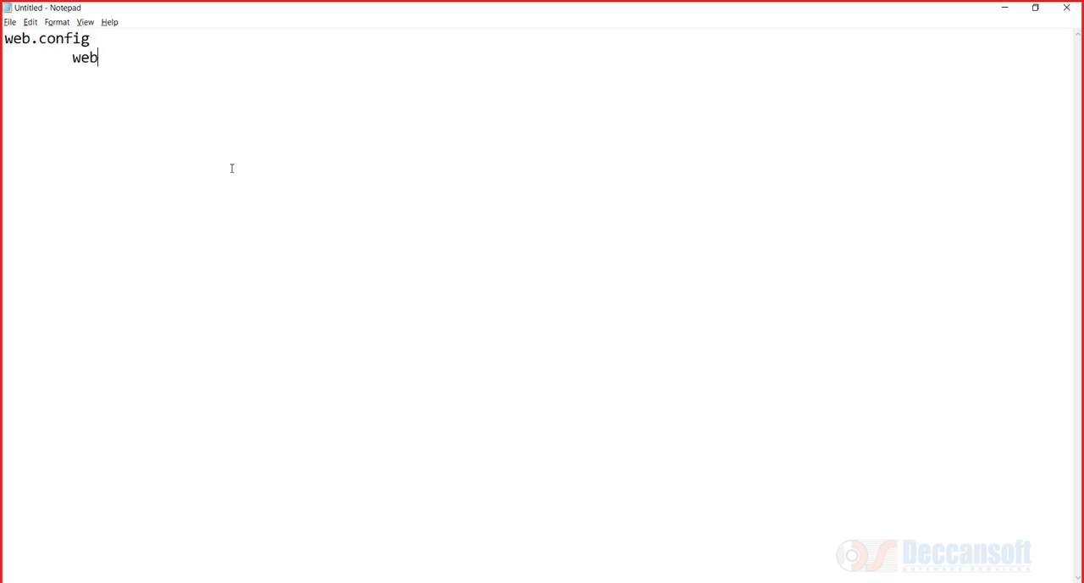
text(release.config )
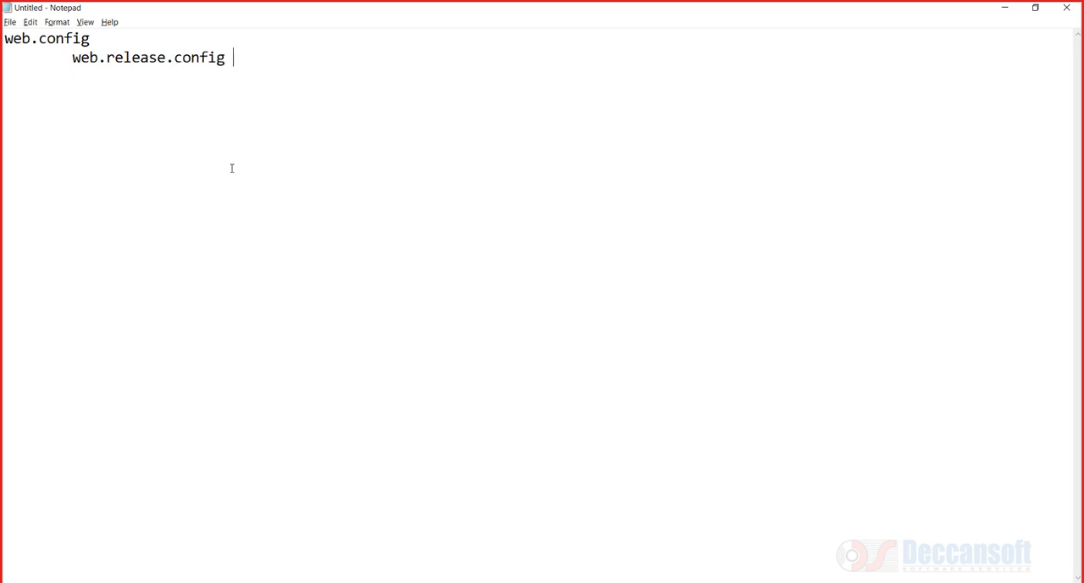
text(/ web.debug)
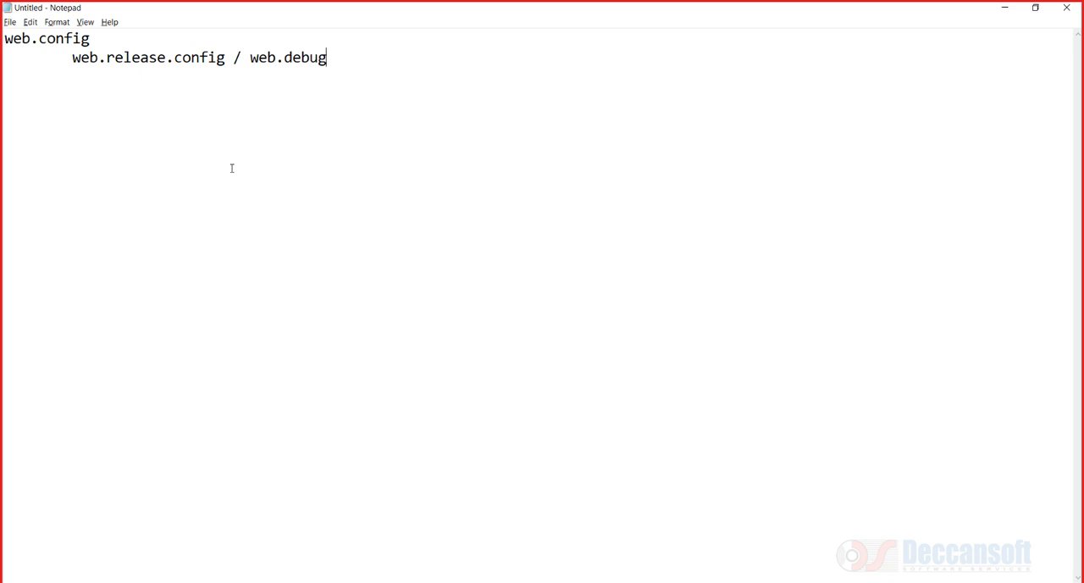
text(.config)
key(Return)
Add the note line "Publish = web.config is transformed." followed by a blank line
text(Publish)
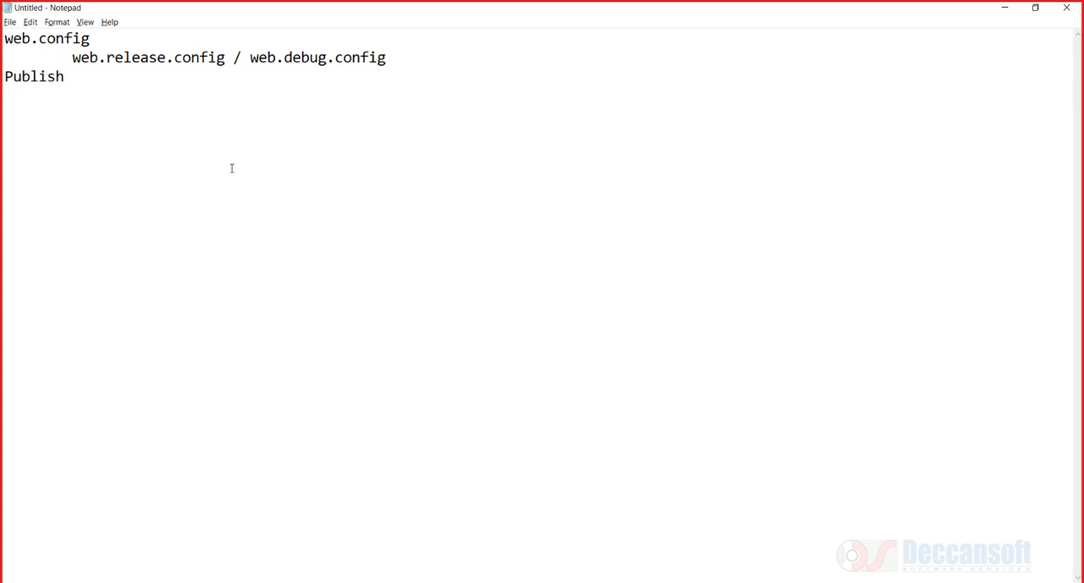
text( = web.confi)
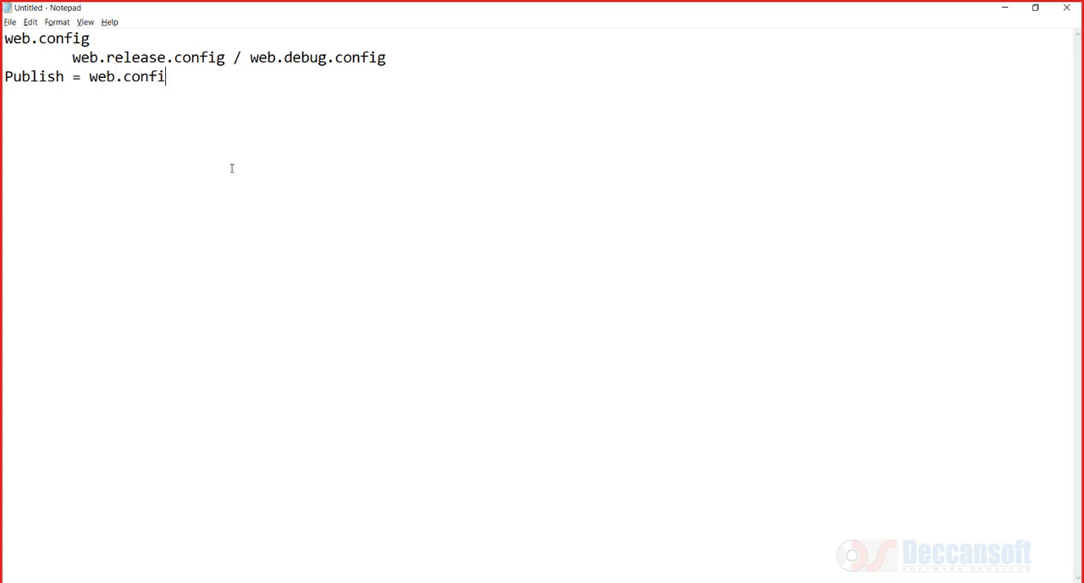
text(f)
key(BackSpace)
text(g is transformed.)
key(Return)
key(Return)
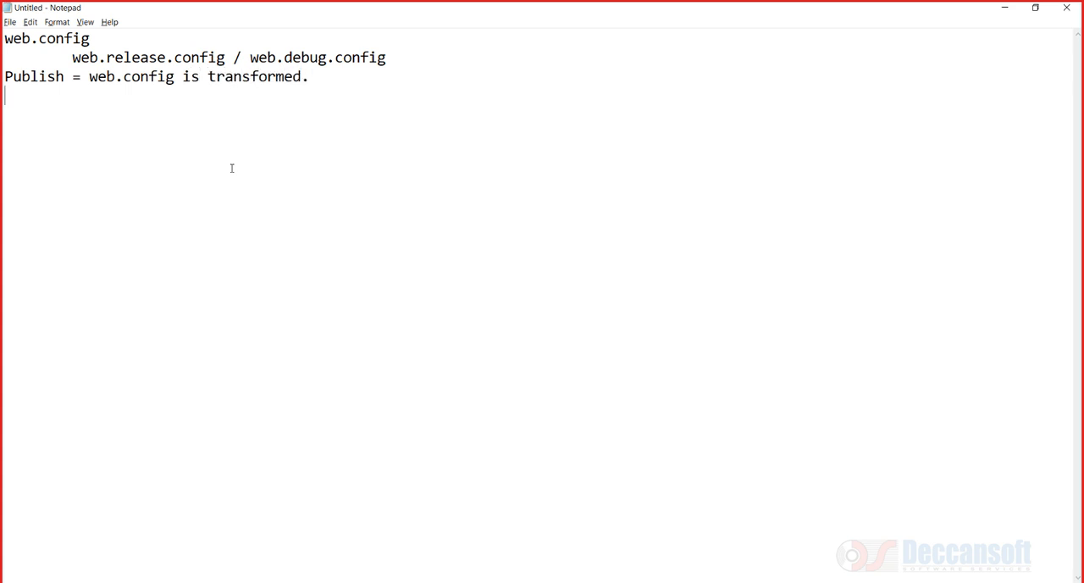
Add the note line "In portal we can overwrite"
text(In portal we can ove)
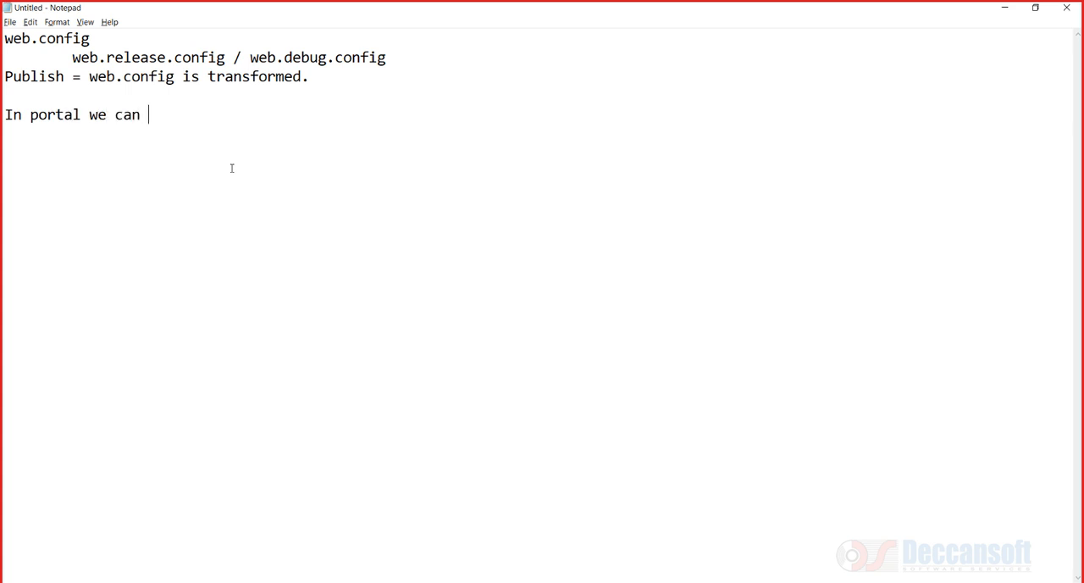
text(rwr)
key(BackSpace)
text(write)
key(Return)
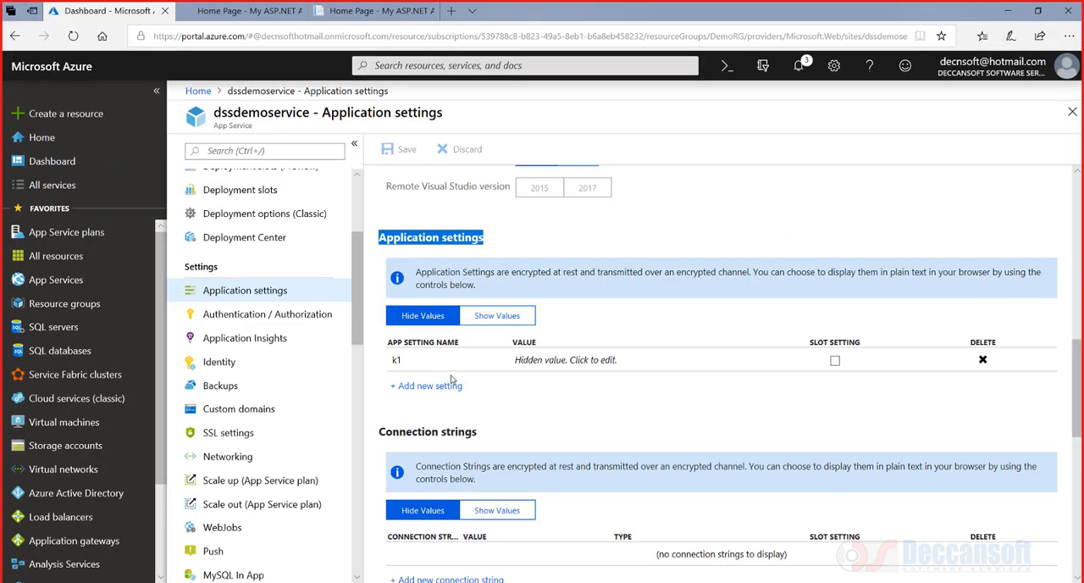
Add an empty connection string row with values shown, then switch the connection strings back to hiding values
scroll(455, 379, down, 1)
scroll(458, 378, down, 1)
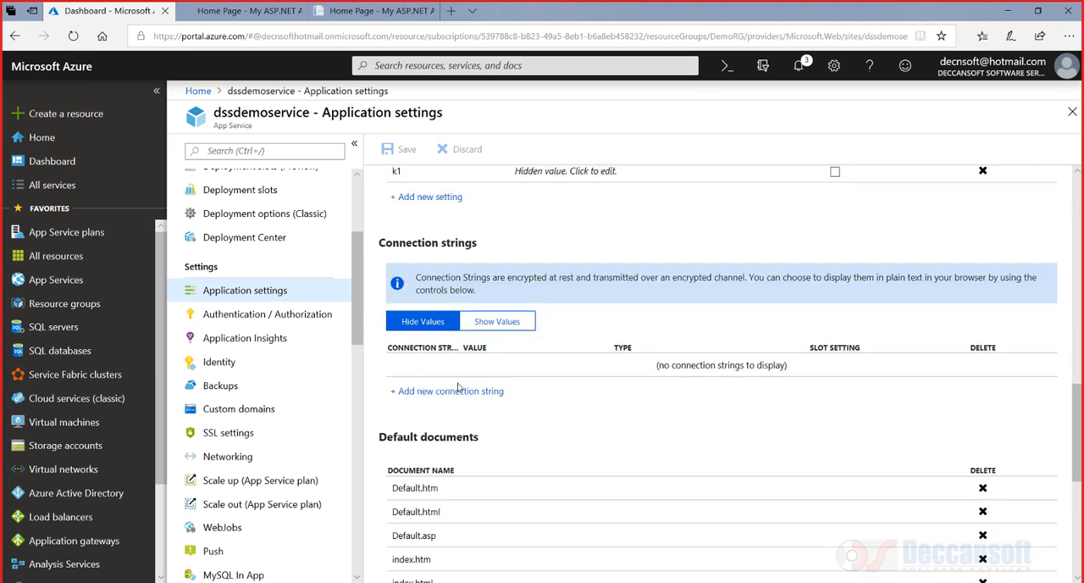
scroll(457, 379, down, 1)
click(507, 331)
click(461, 392)
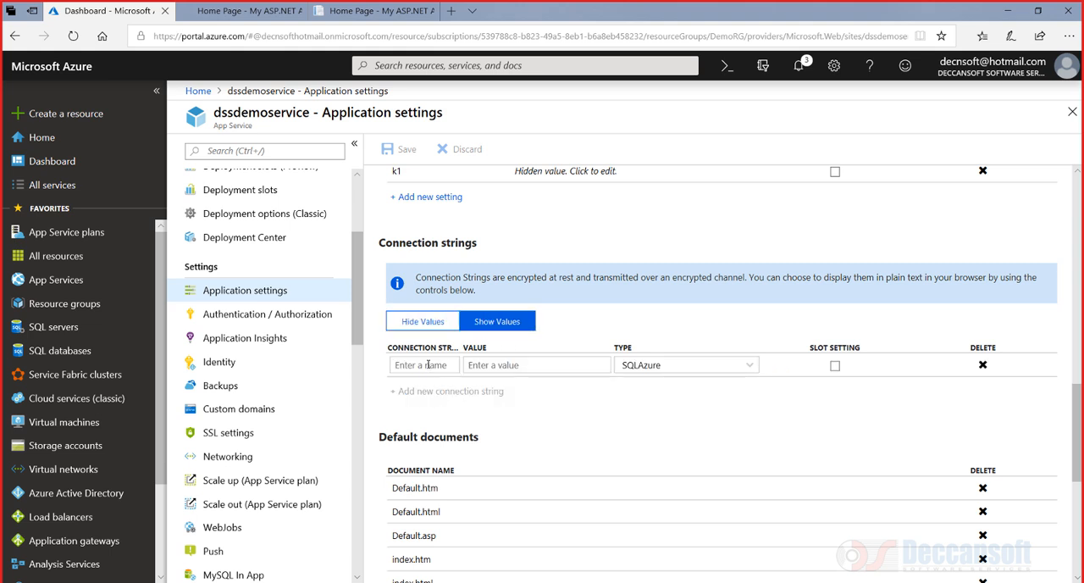
click(522, 366)
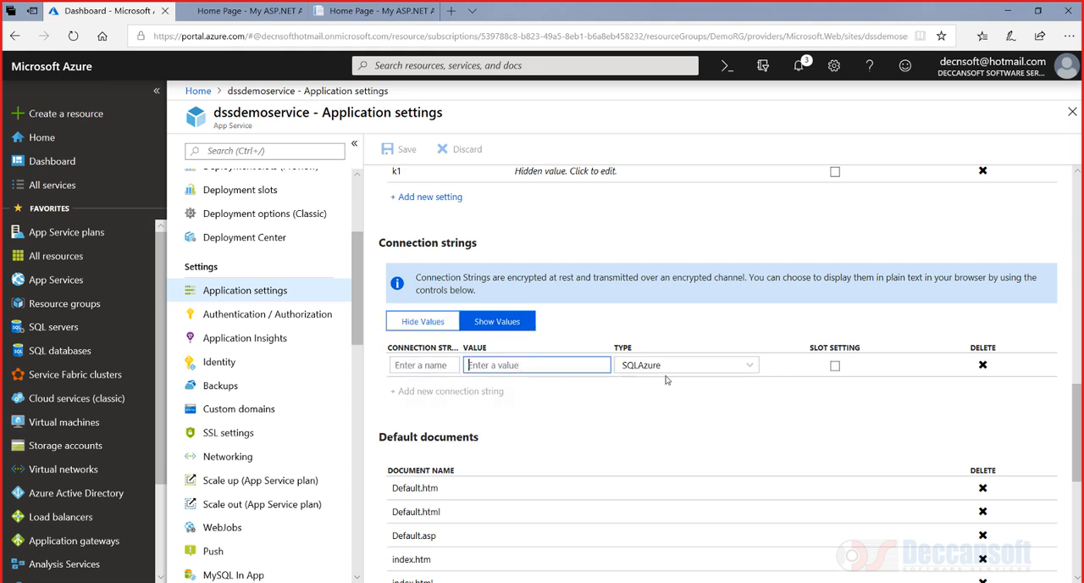
click(421, 329)
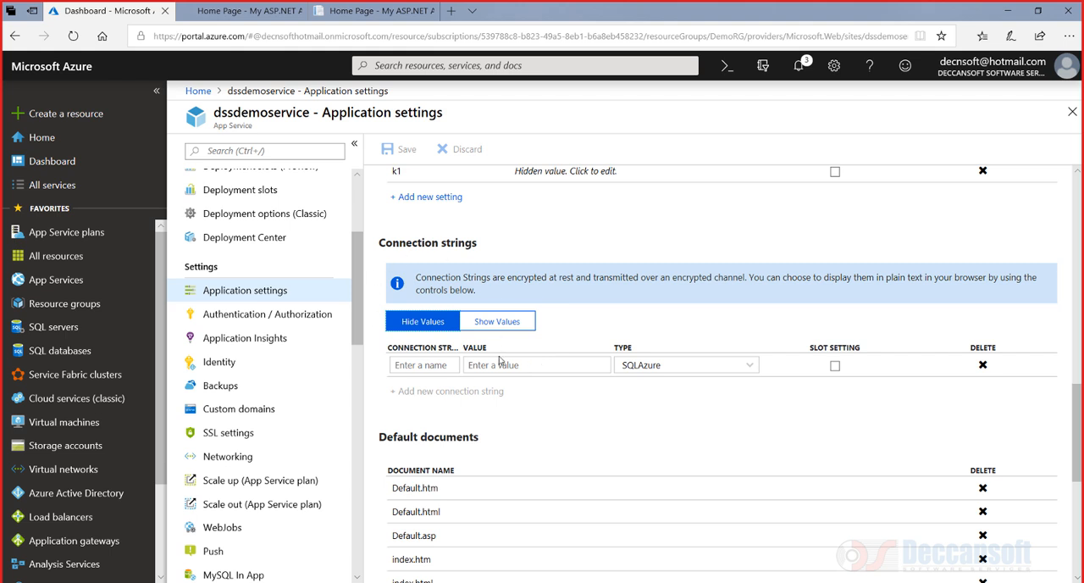
Add an empty virtual application or directory row for dssdemoservice
scroll(537, 387, down, 3)
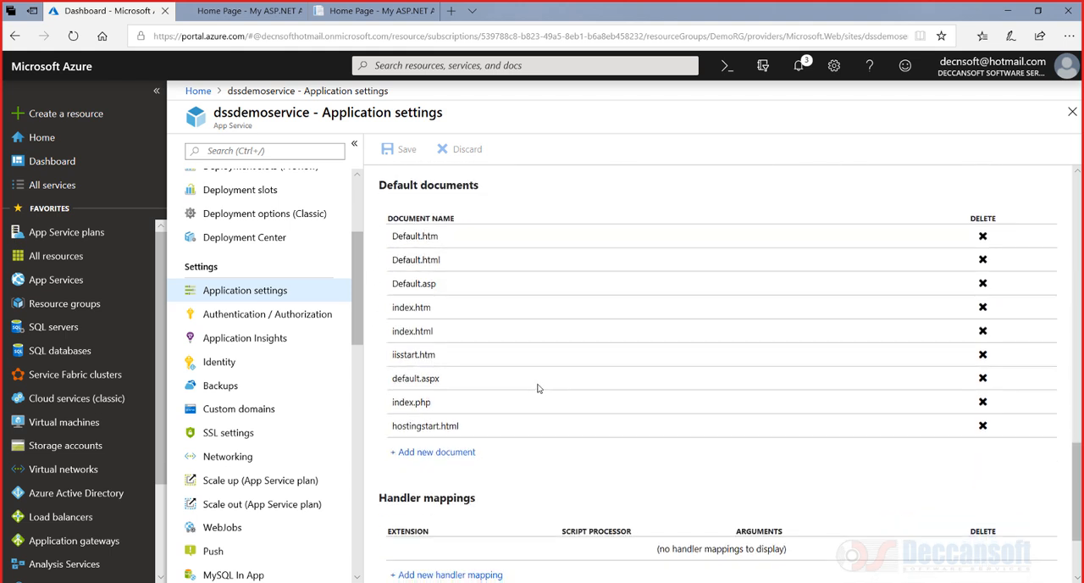
scroll(505, 336, up, 1)
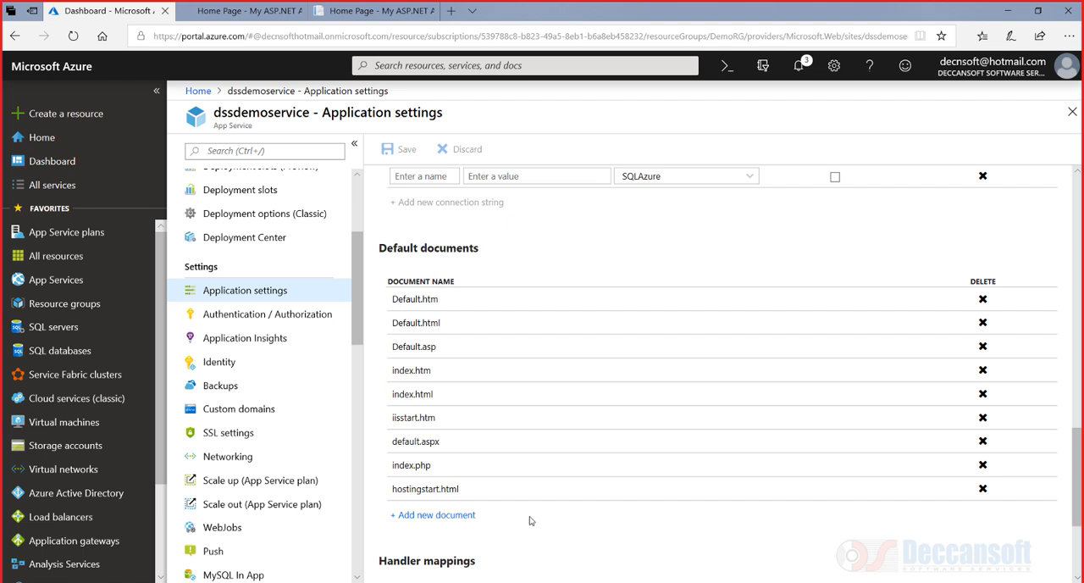
scroll(532, 520, down, 2)
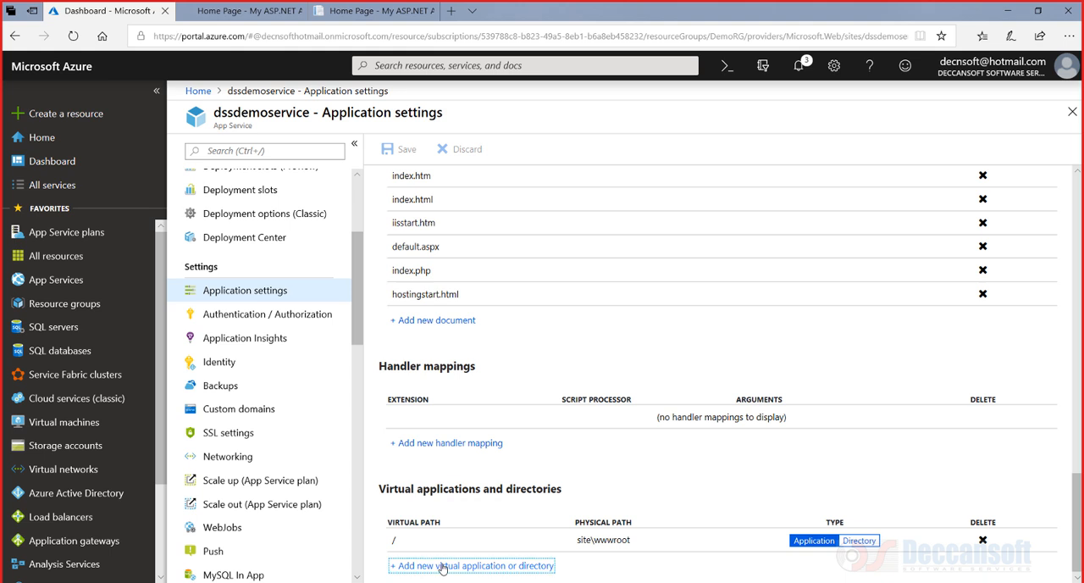
click(441, 566)
scroll(678, 492, down, 1)
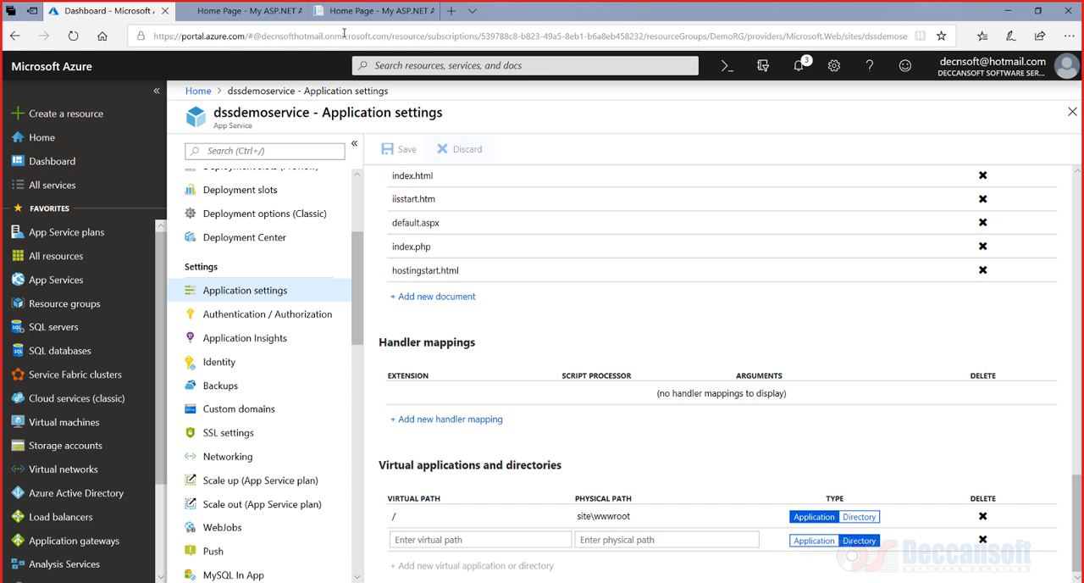
Open bestdotnettraining.com in a new tab and browse to the SharePoint 2013 course page
click(452, 11)
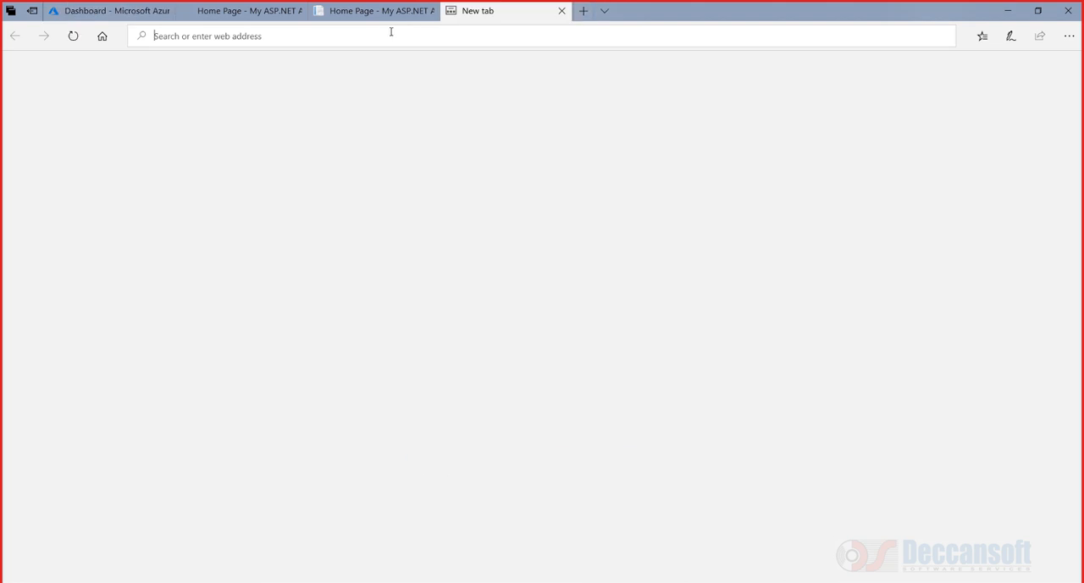
text(bestdotnettraining.com/)
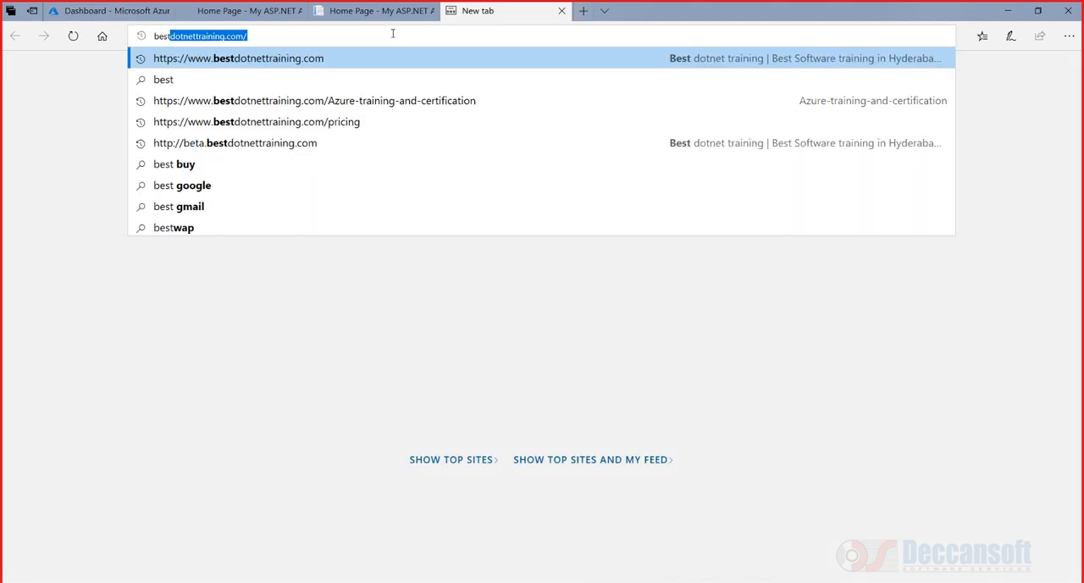
key(Return)
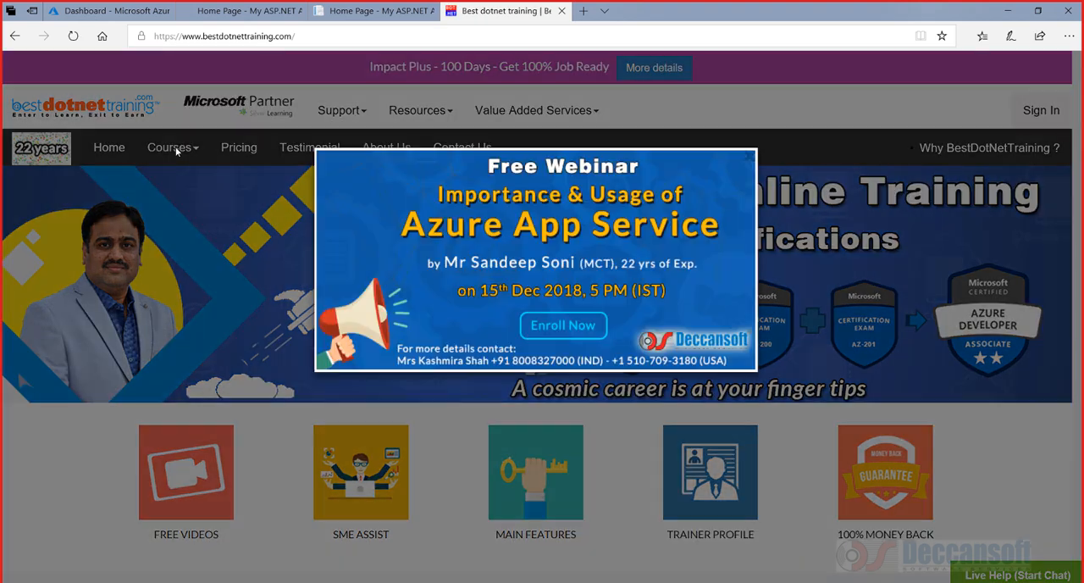
click(176, 150)
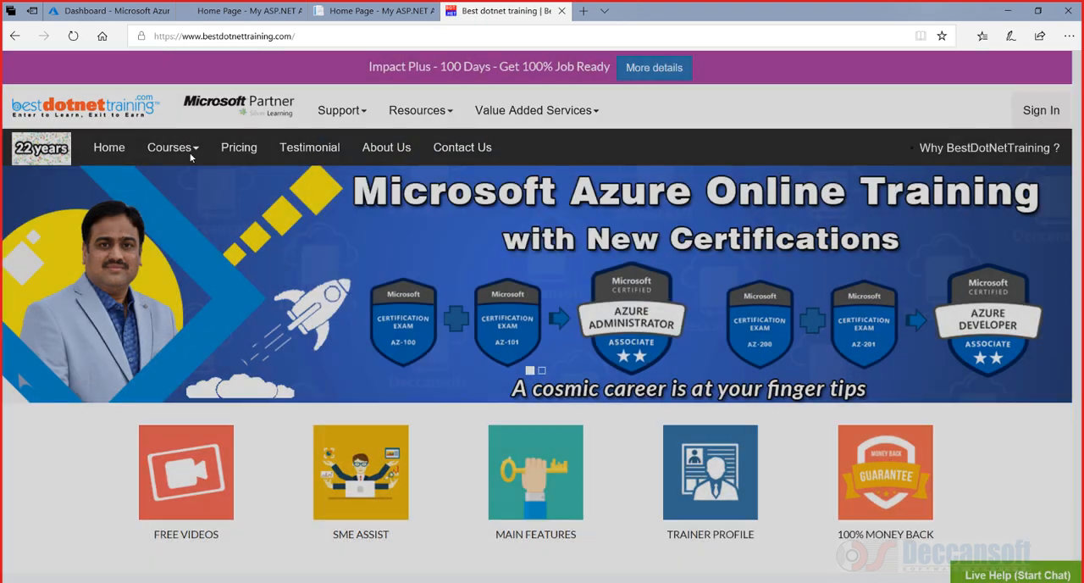
mouse_move(178, 151)
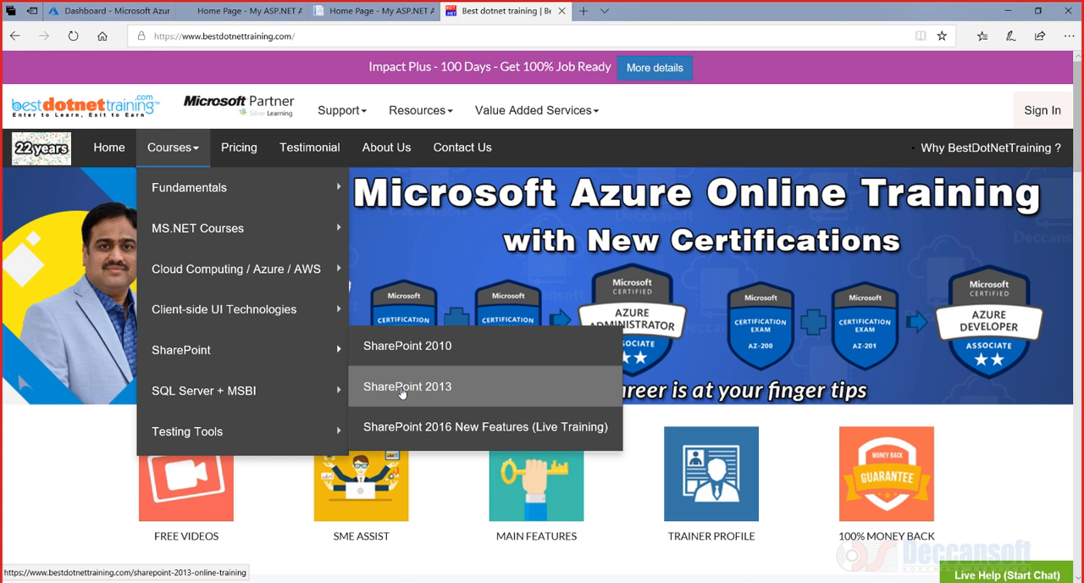
click(403, 388)
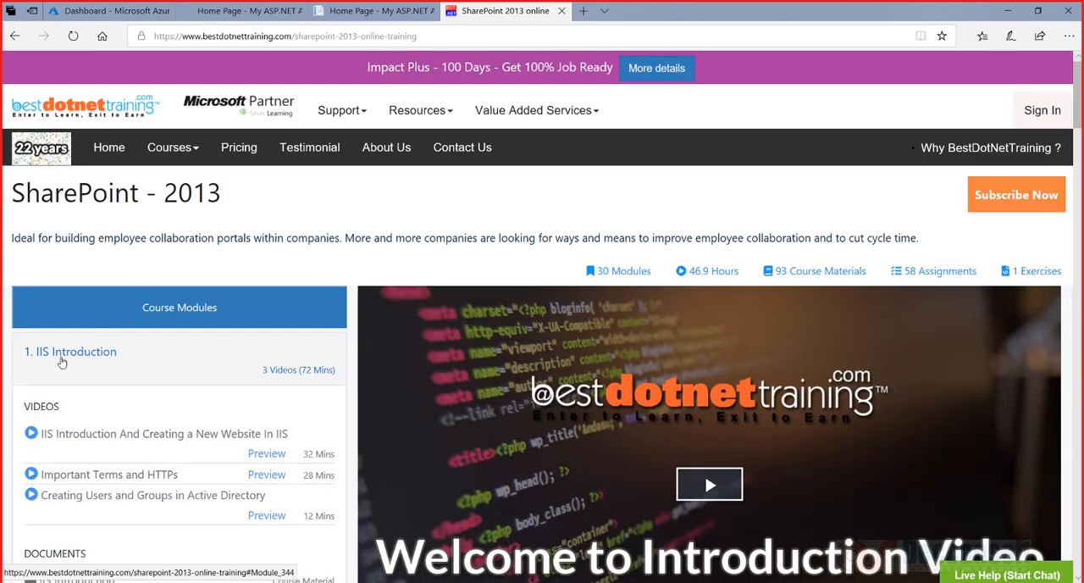
scroll(122, 320, down, 2)
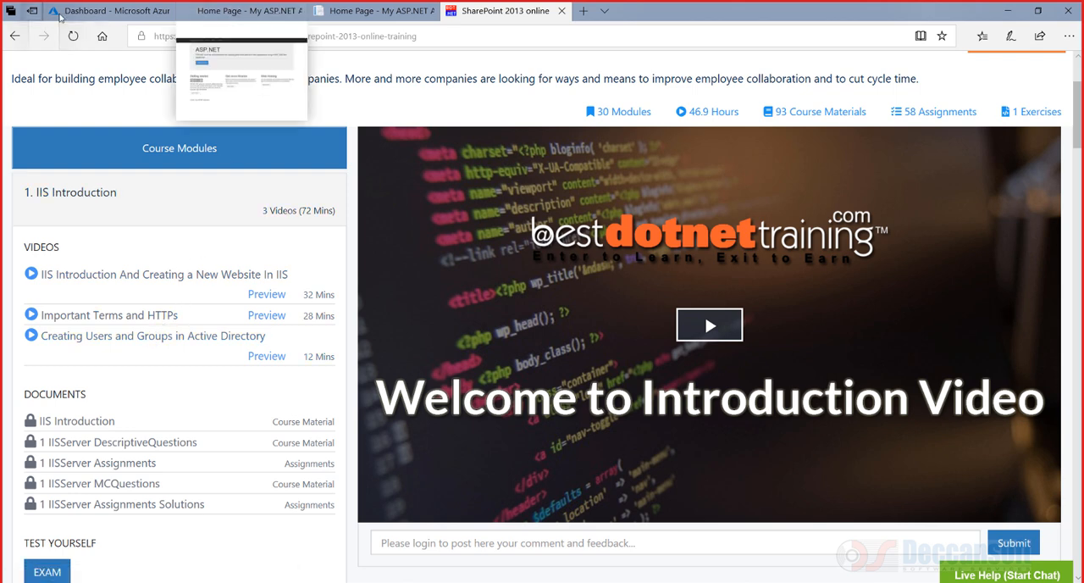
Switch the new virtual path row's type to Application and back to Directory
click(106, 11)
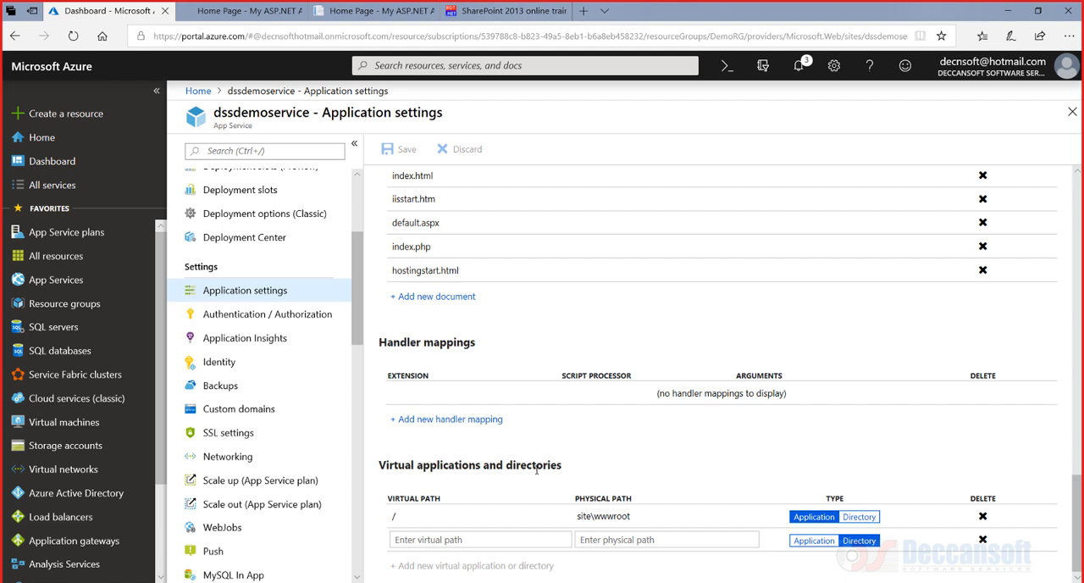
click(820, 547)
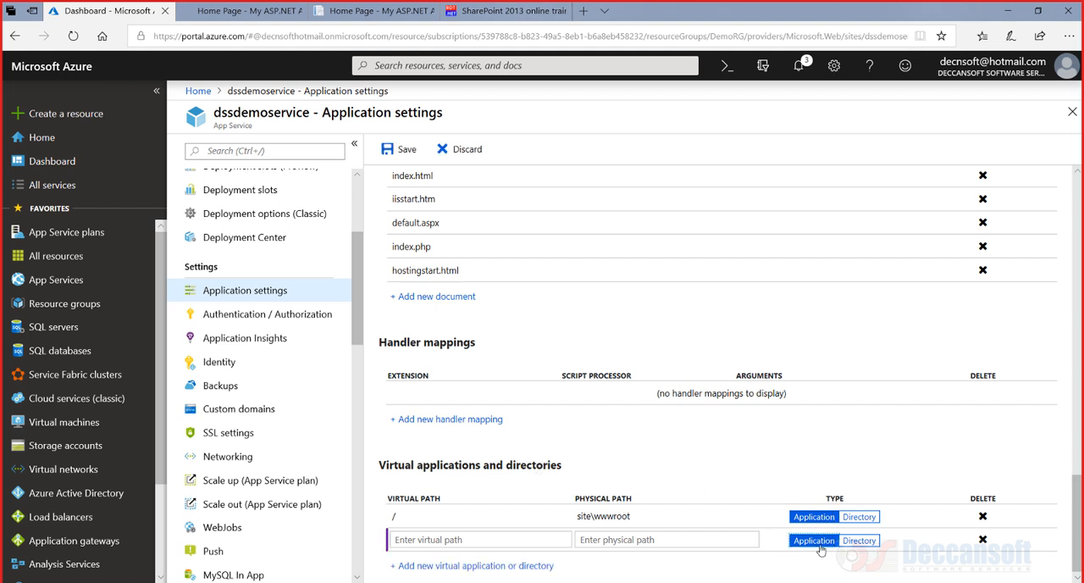
click(856, 547)
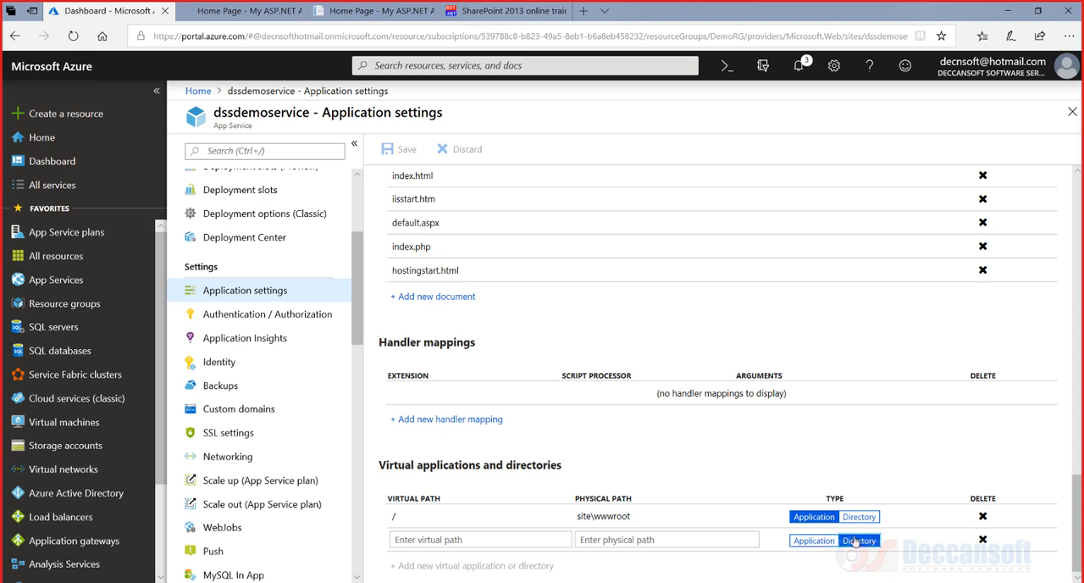
Review the General settings section at the top of the application settings
scroll(654, 465, up, 15)
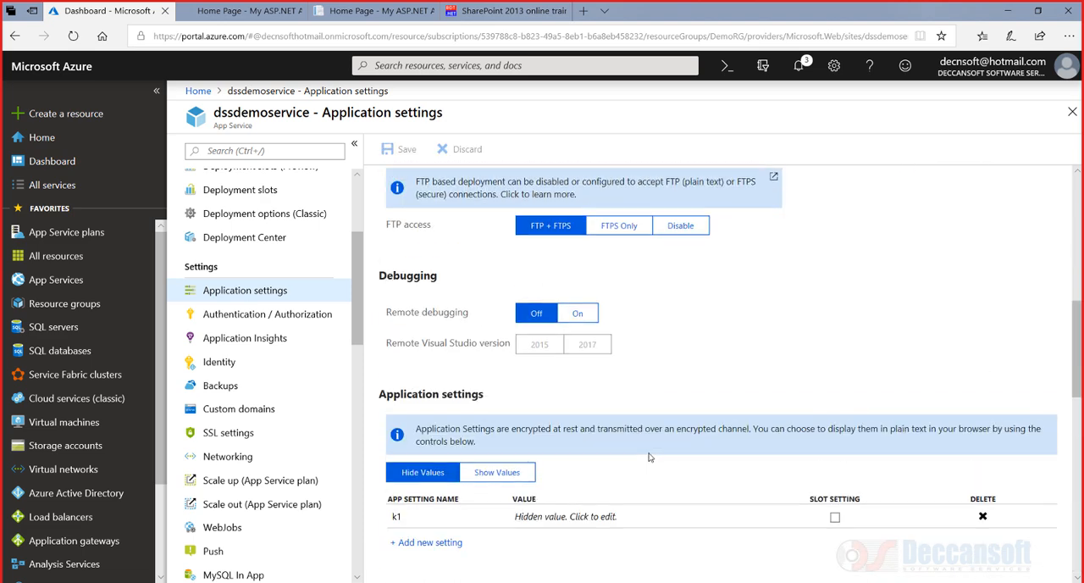
scroll(649, 457, up, 5)
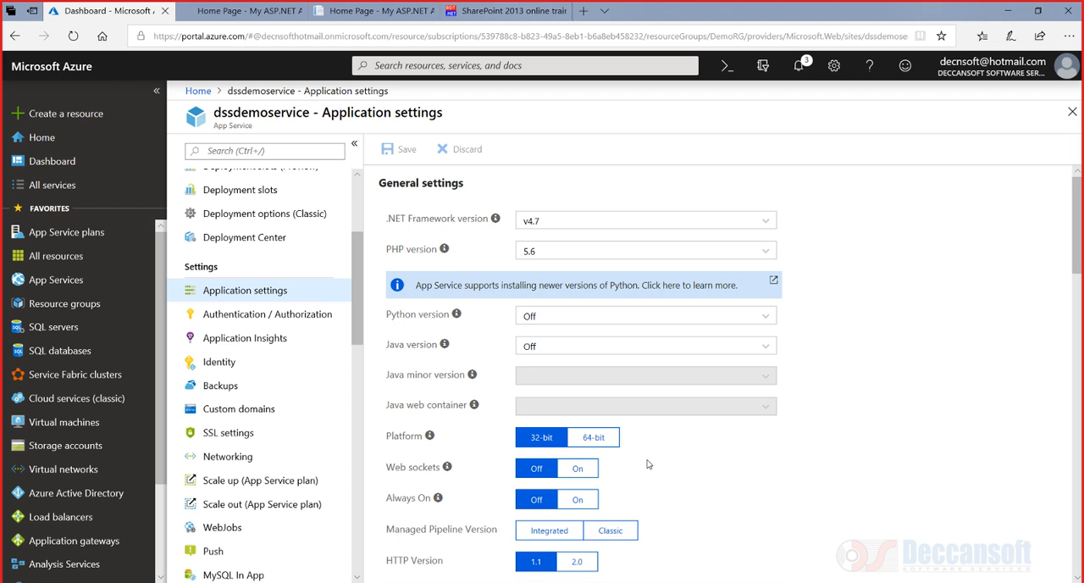
scroll(297, 205, up, 3)
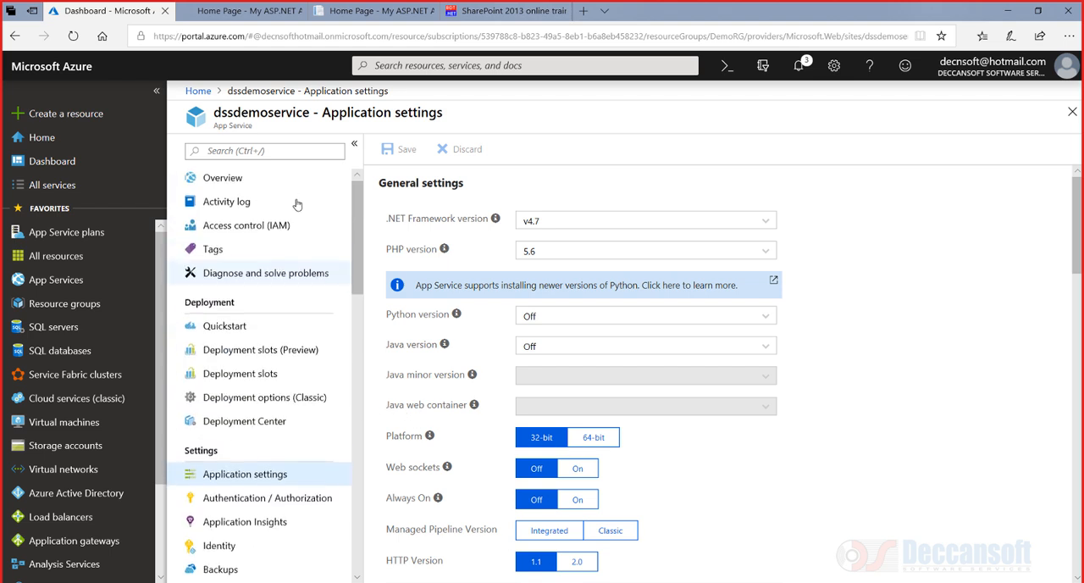